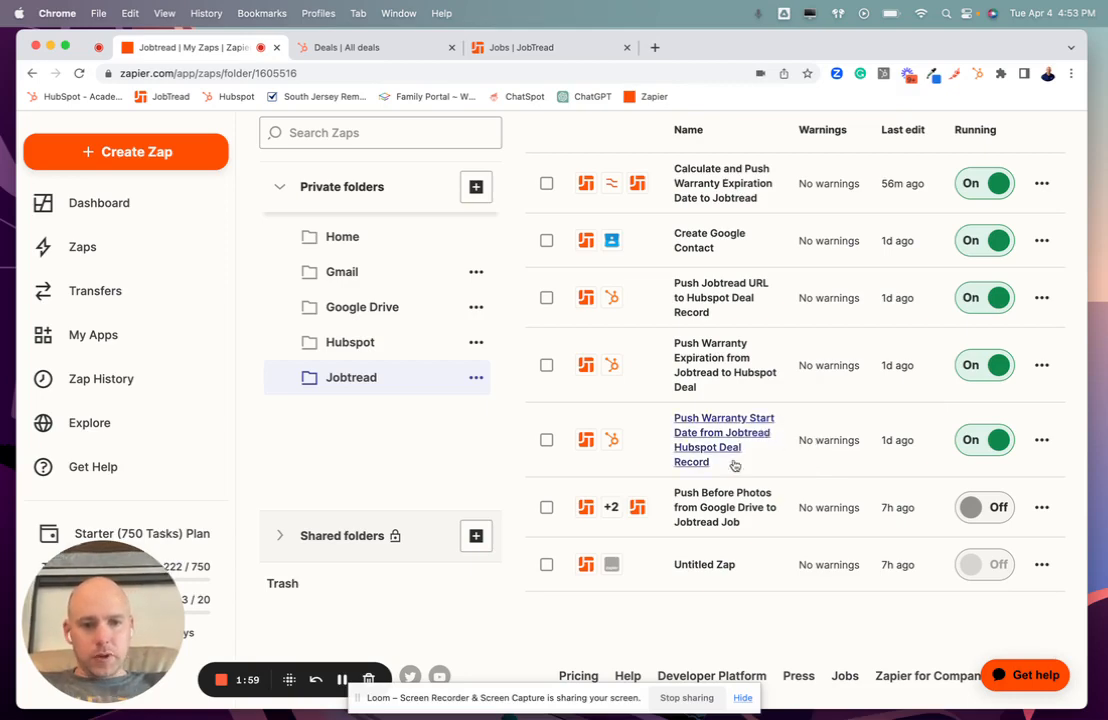
# Open the "Push Hubspot Deal in Jobtread as Job" Zap from the Hubspot folder and edit its unpublished draft
pyautogui.scroll(-2, 841, 453)
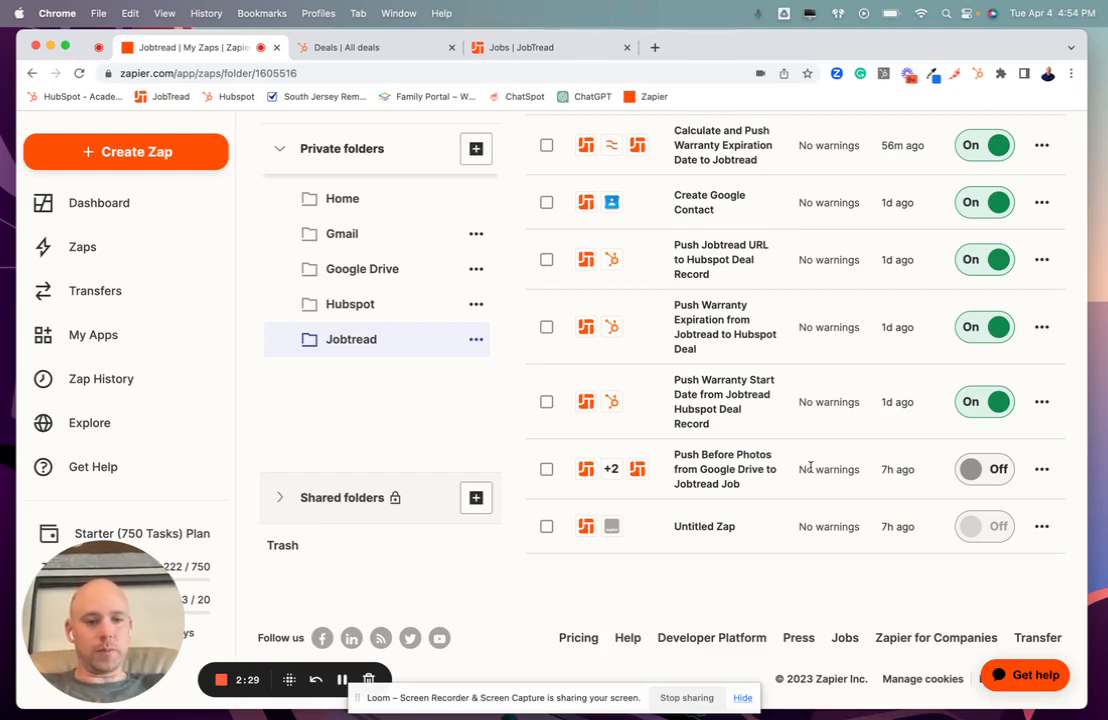
pyautogui.scroll(3, 810, 467)
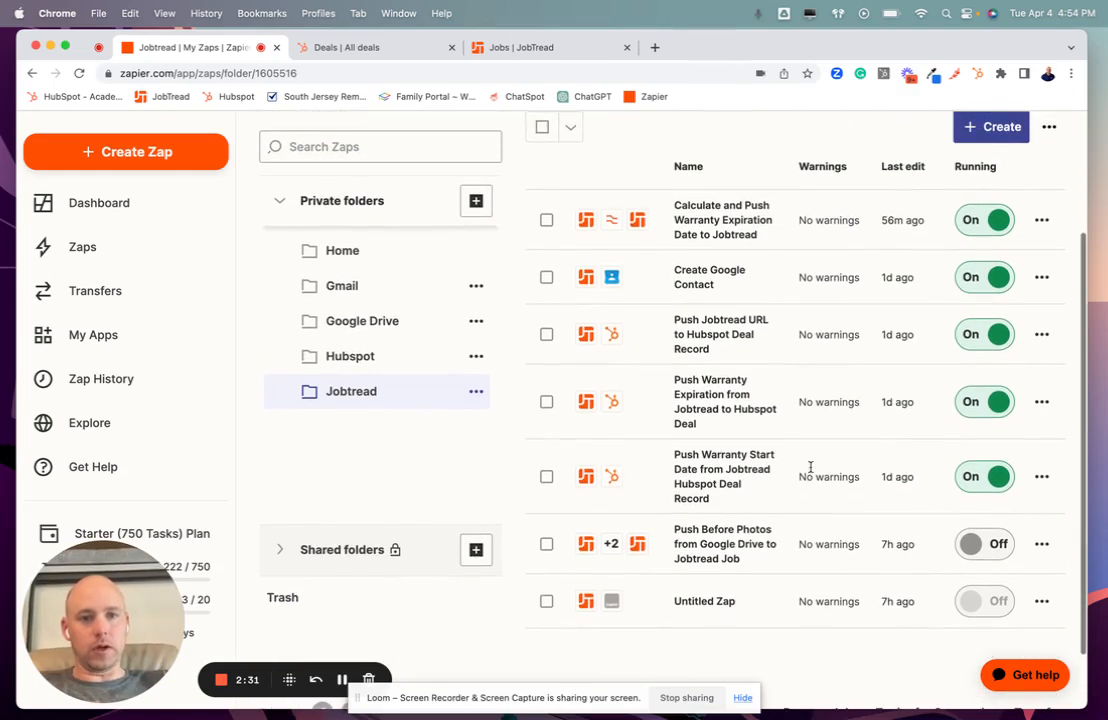
pyautogui.click(398, 357)
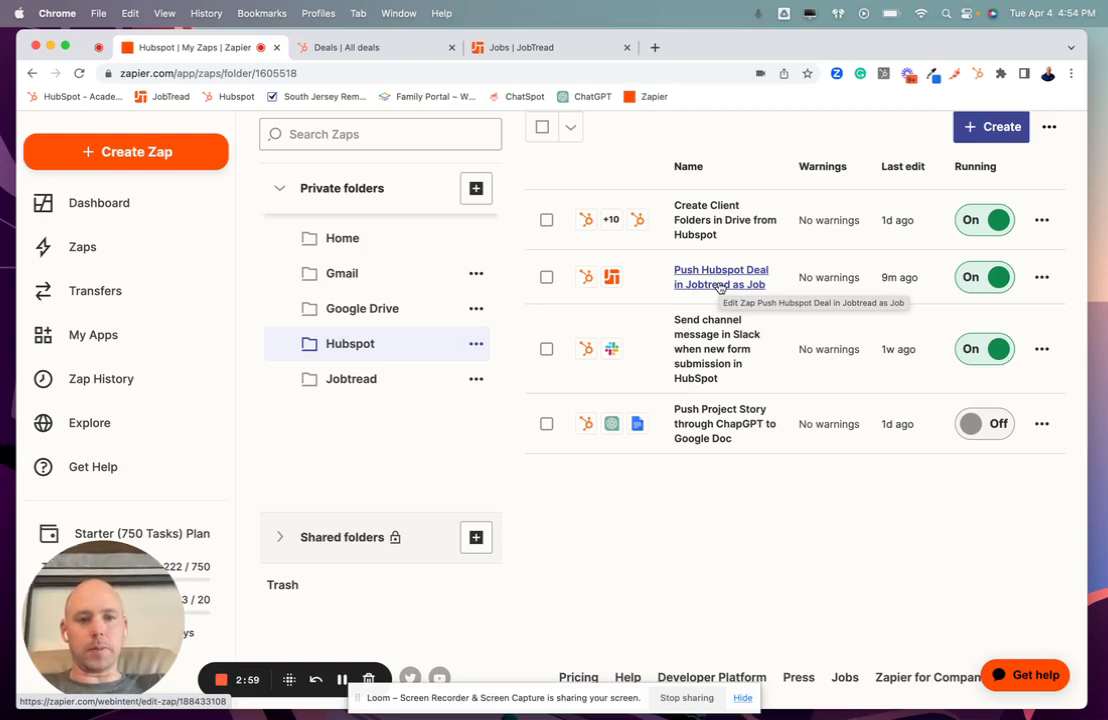
pyautogui.click(717, 288)
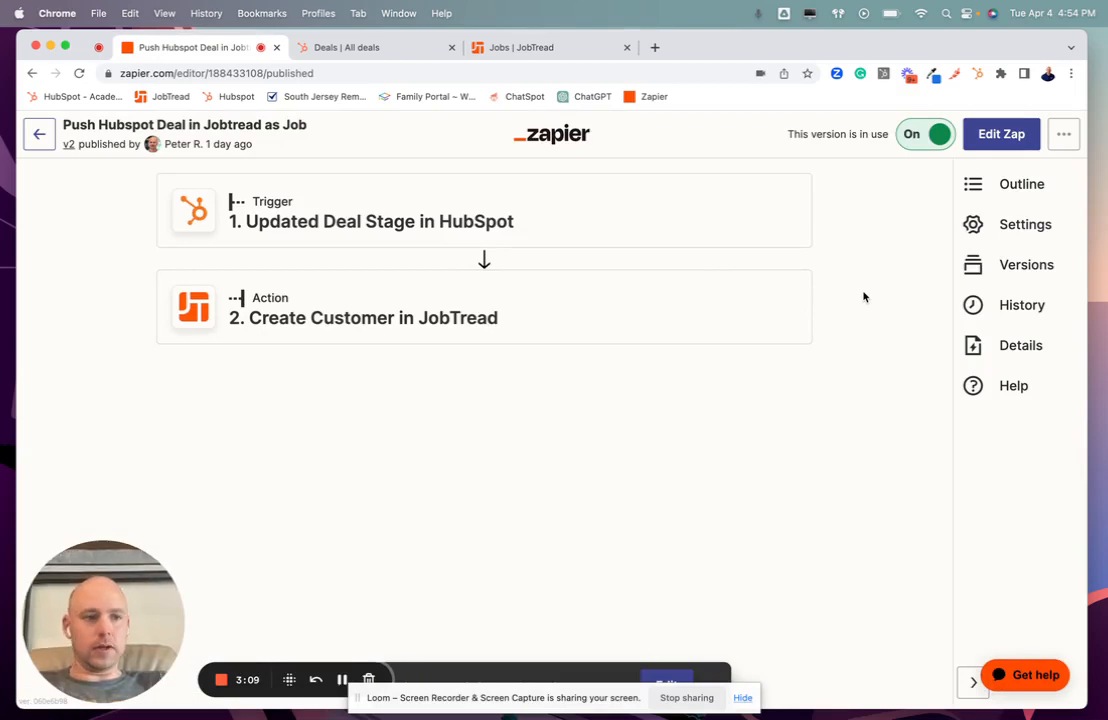
pyautogui.click(1012, 136)
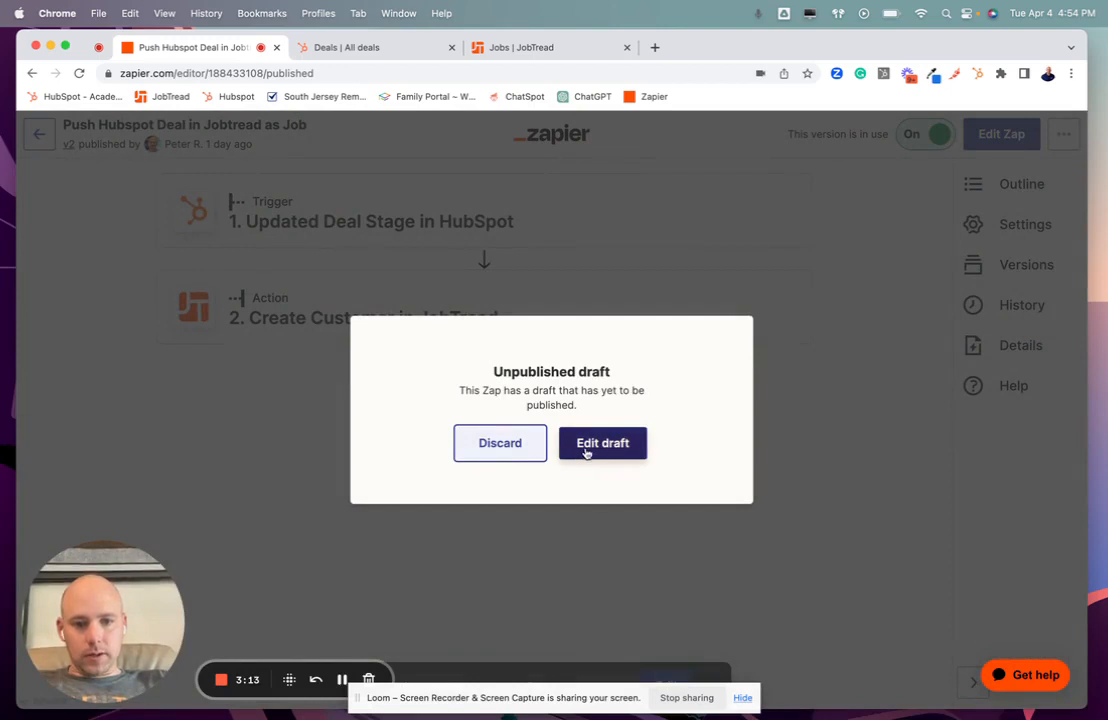
pyautogui.click(588, 452)
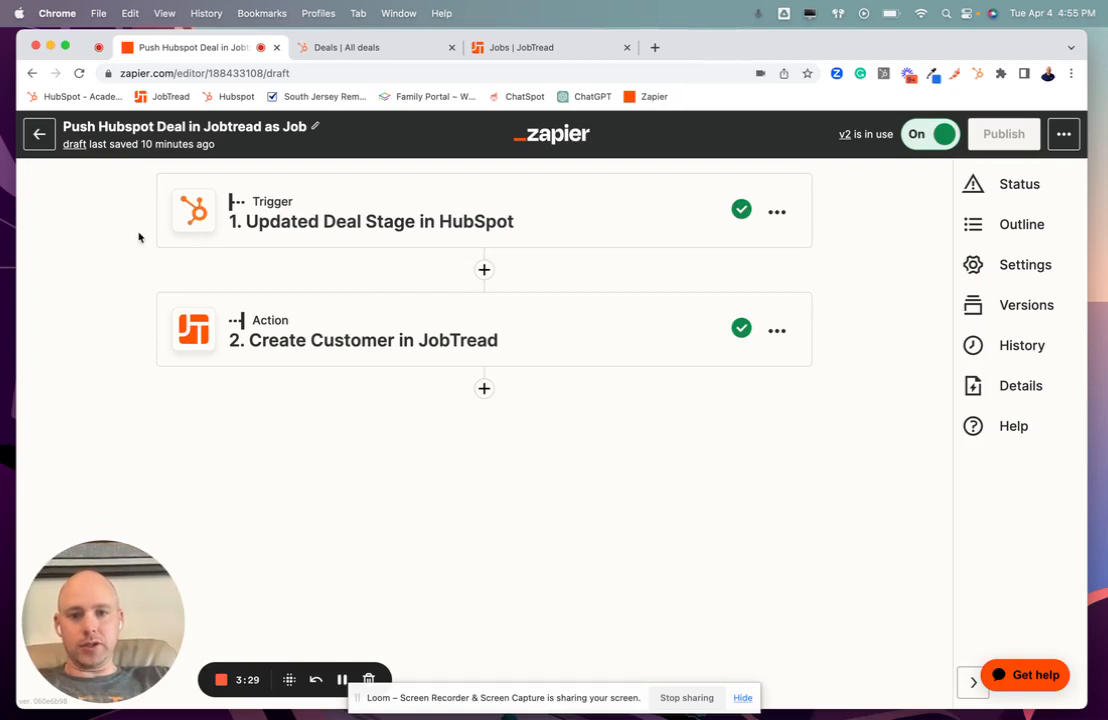
# Open the Updated Deal Stage in HubSpot trigger and review its app, event and connected account
pyautogui.click(380, 232)
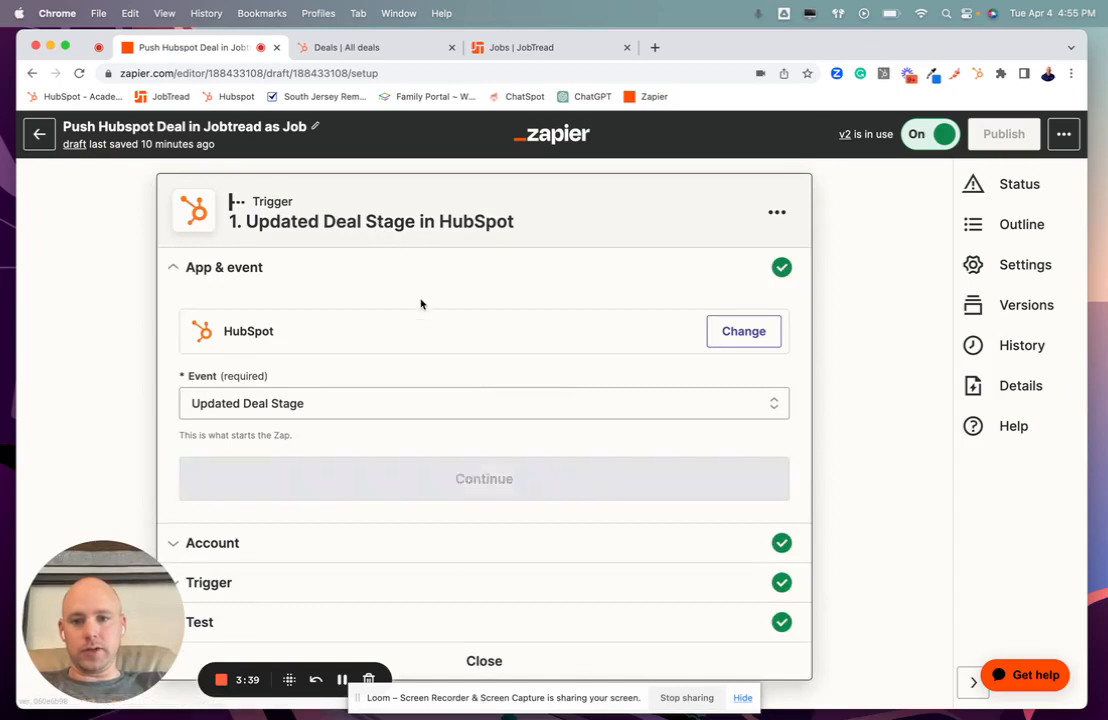
pyautogui.scroll(-3, 433, 418)
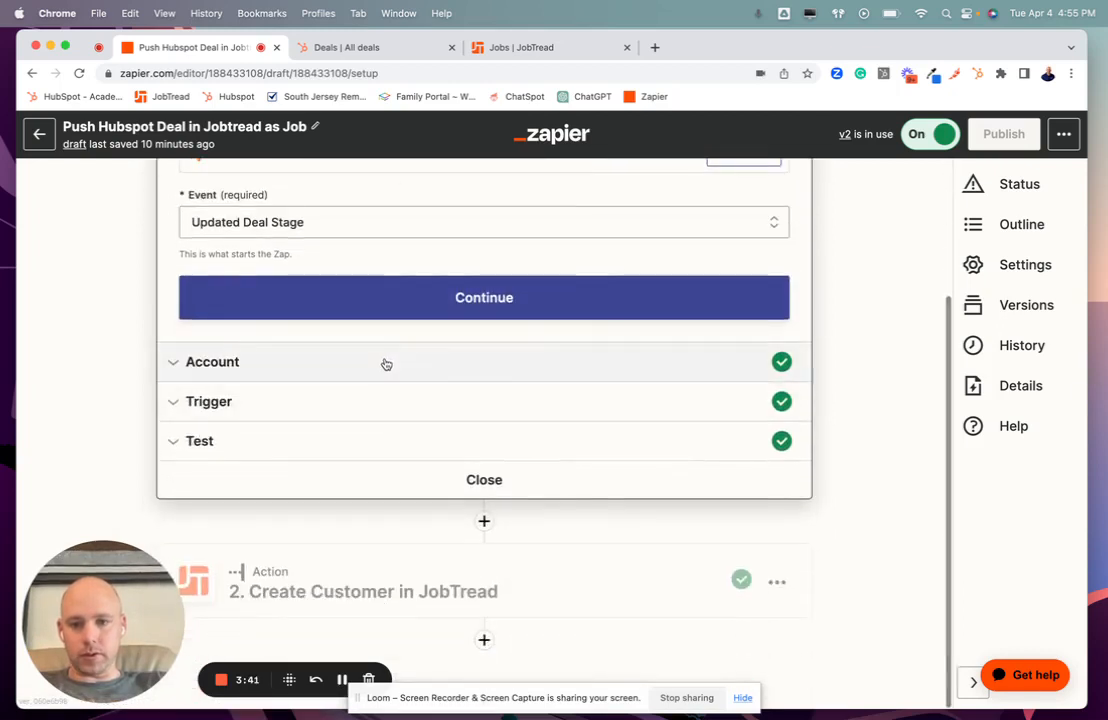
pyautogui.scroll(3, 386, 366)
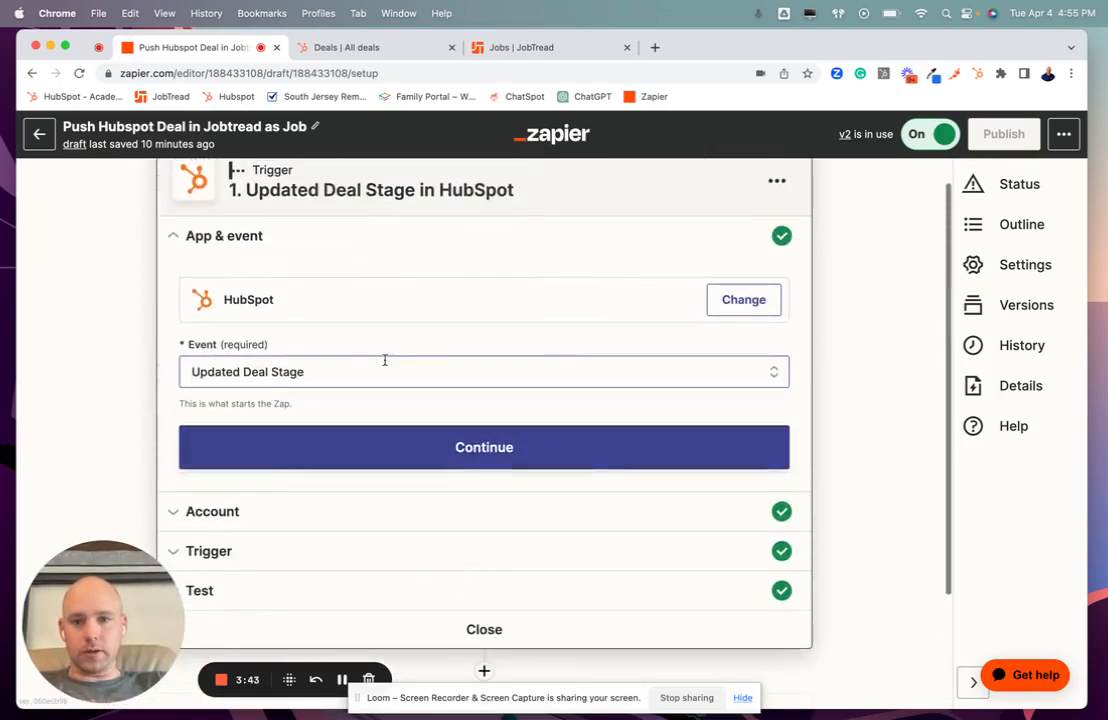
pyautogui.scroll(-1, 384, 360)
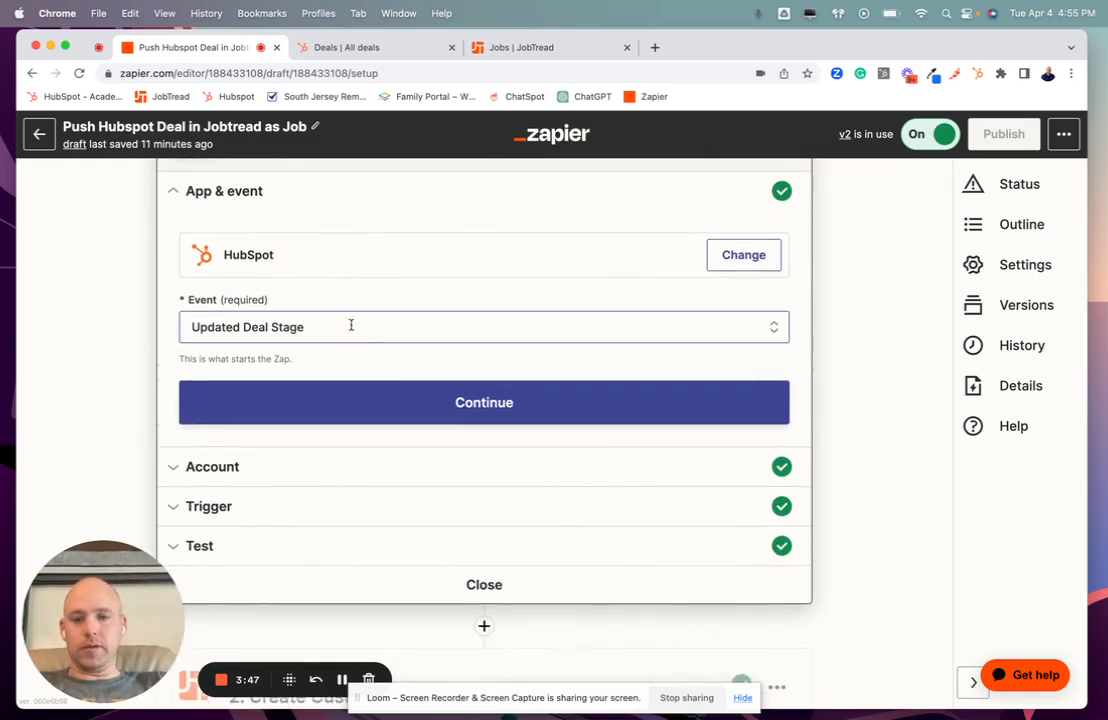
pyautogui.scroll(-1, 351, 327)
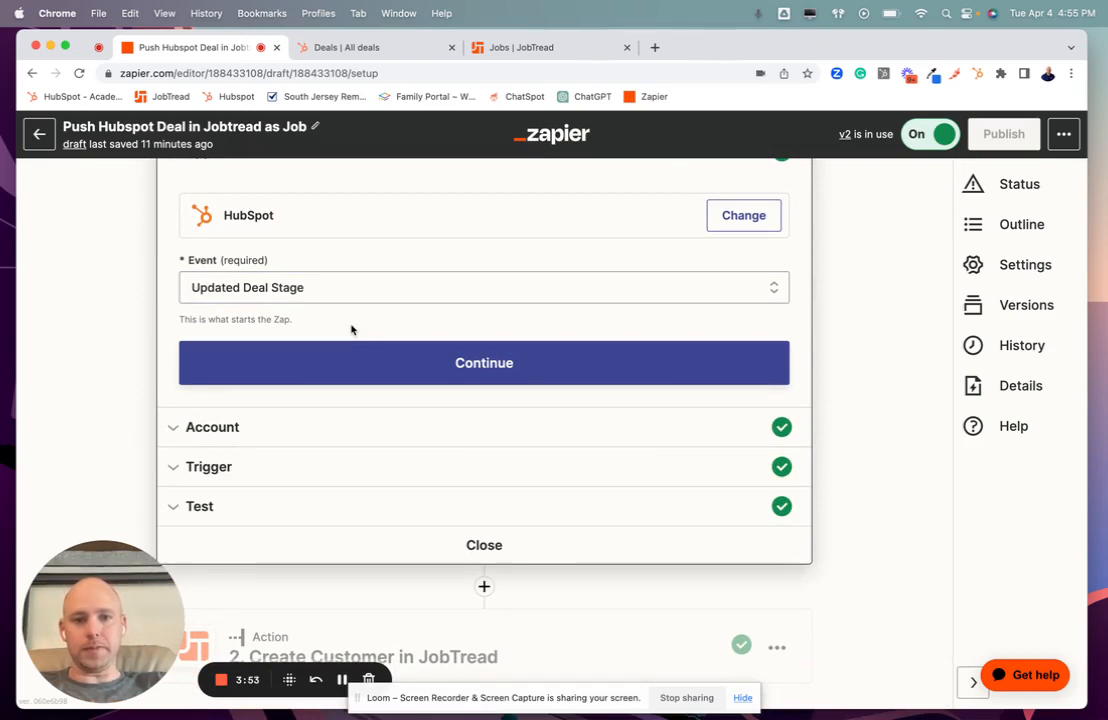
pyautogui.click(344, 430)
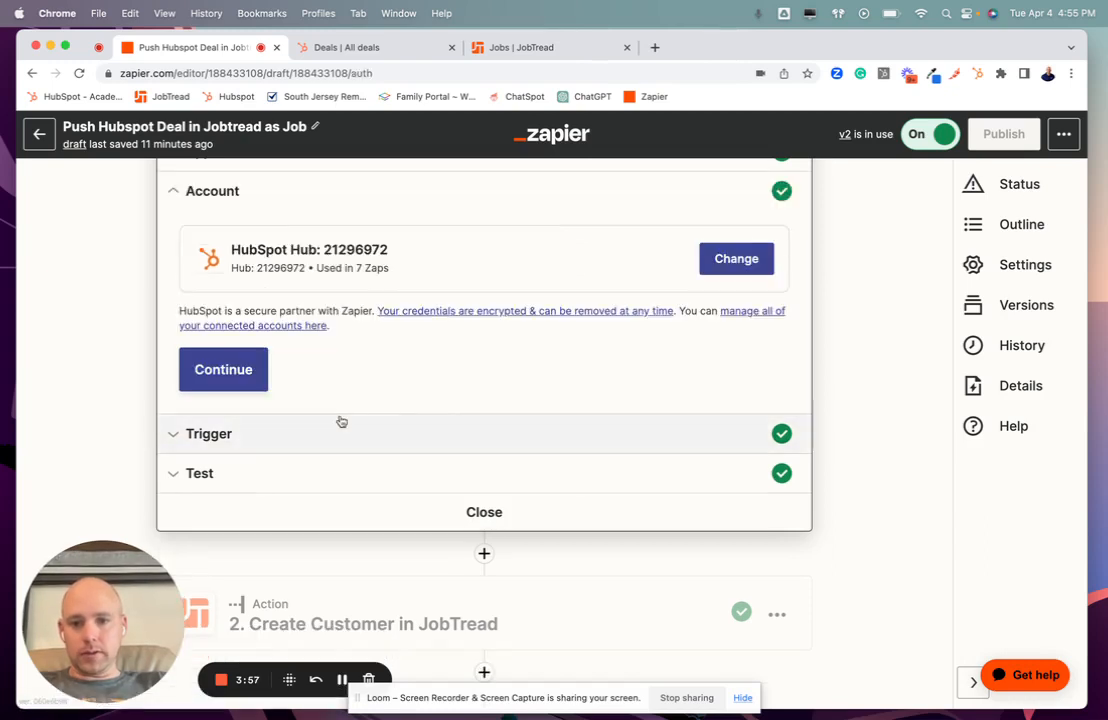
# Open the trigger's field settings and review the available Deal Pipeline and Deal Stage choices without changing them
pyautogui.click(318, 446)
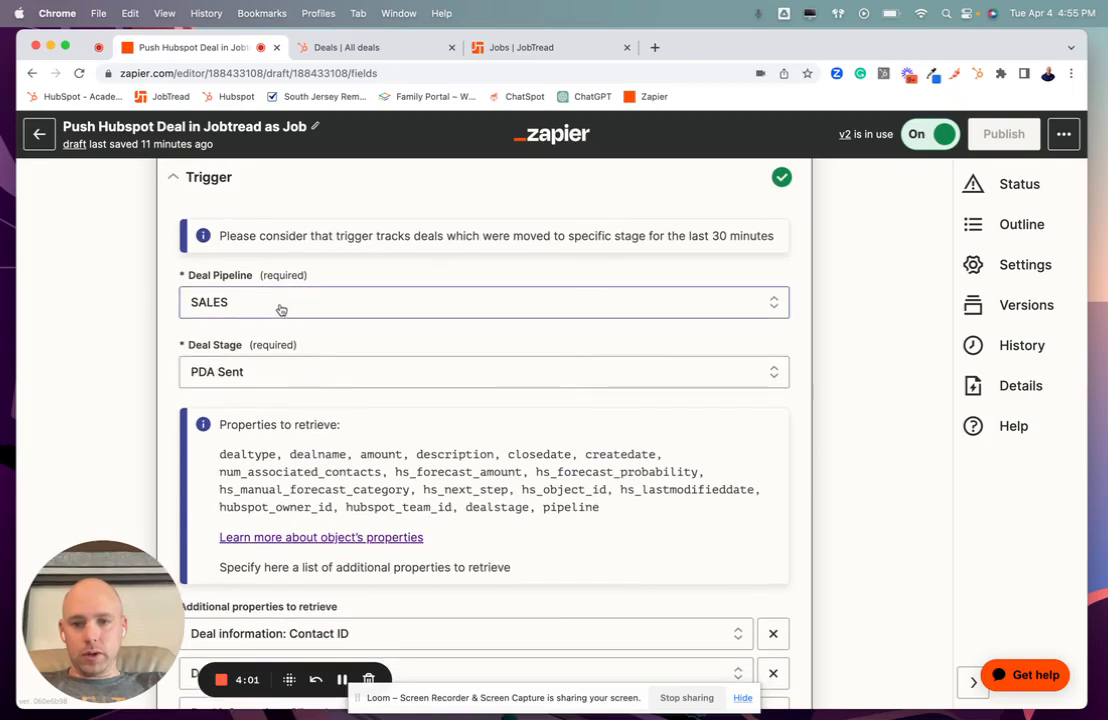
pyautogui.click(281, 310)
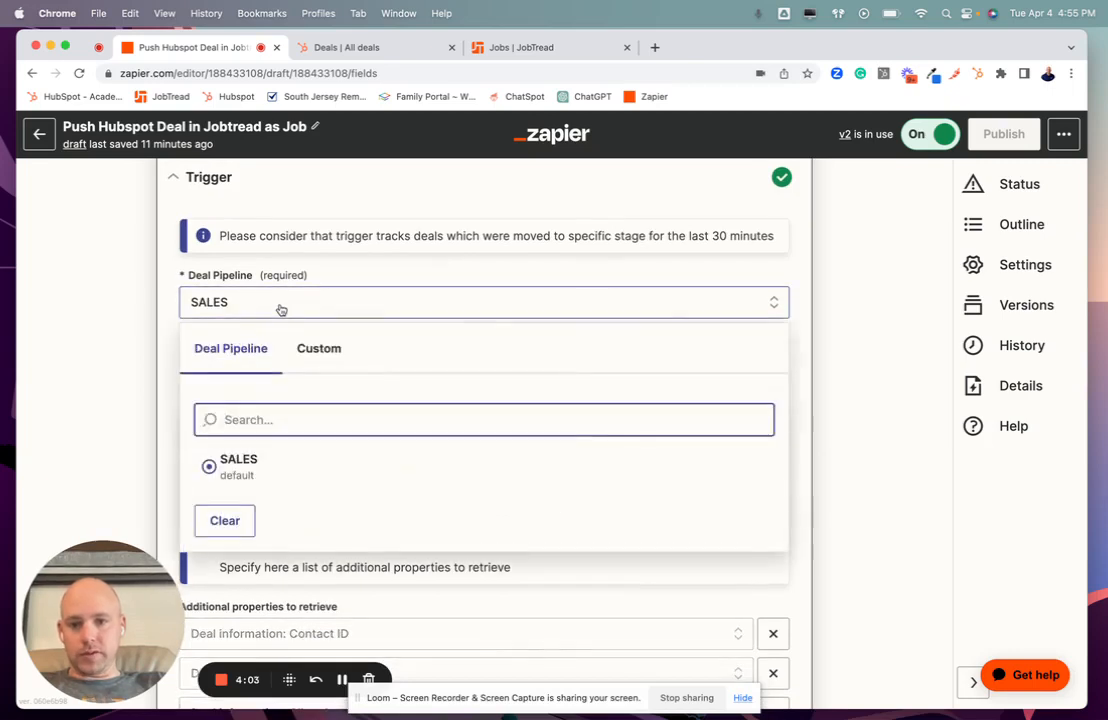
pyautogui.click(117, 402)
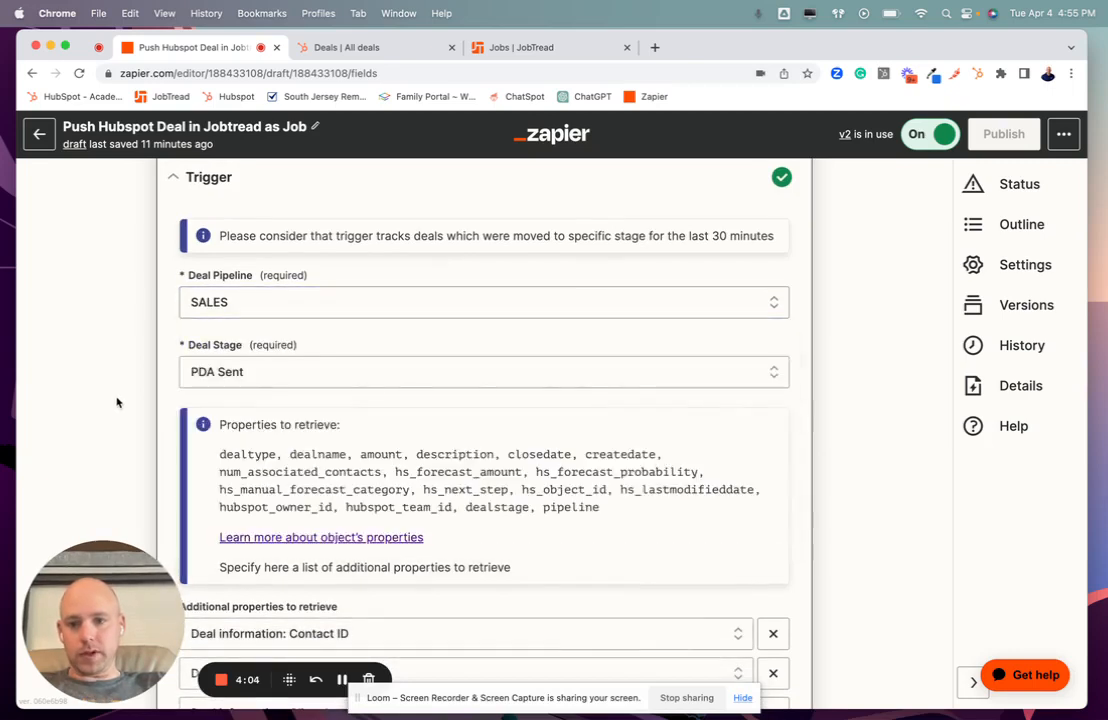
pyautogui.click(265, 376)
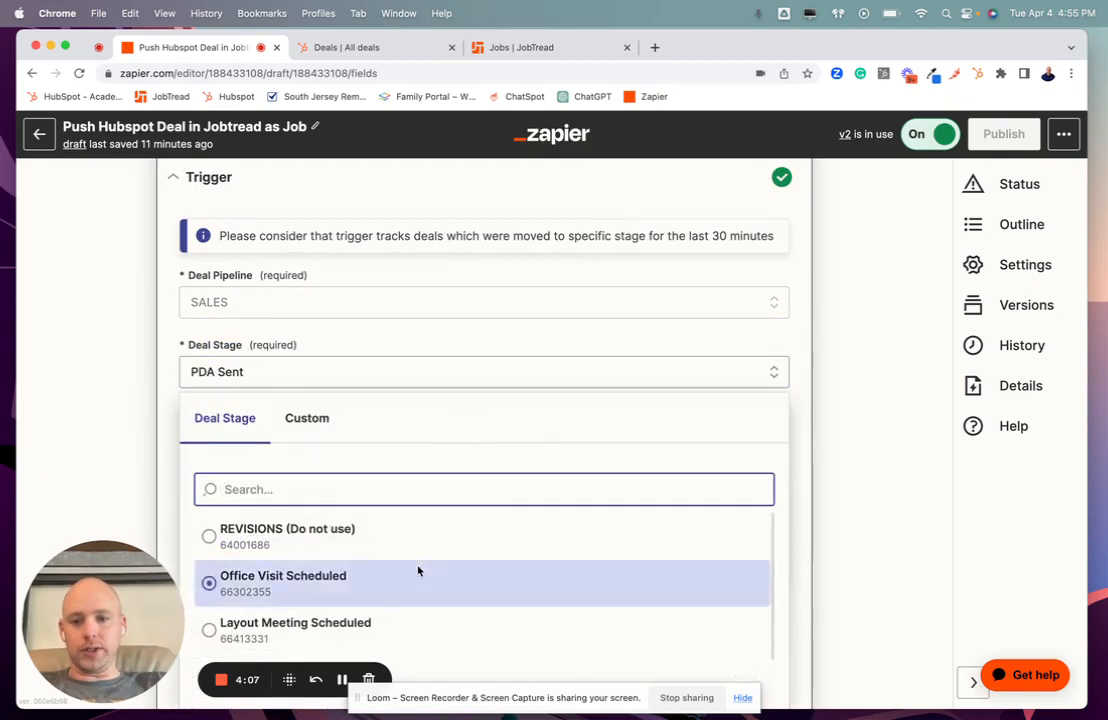
pyautogui.scroll(-3, 418, 569)
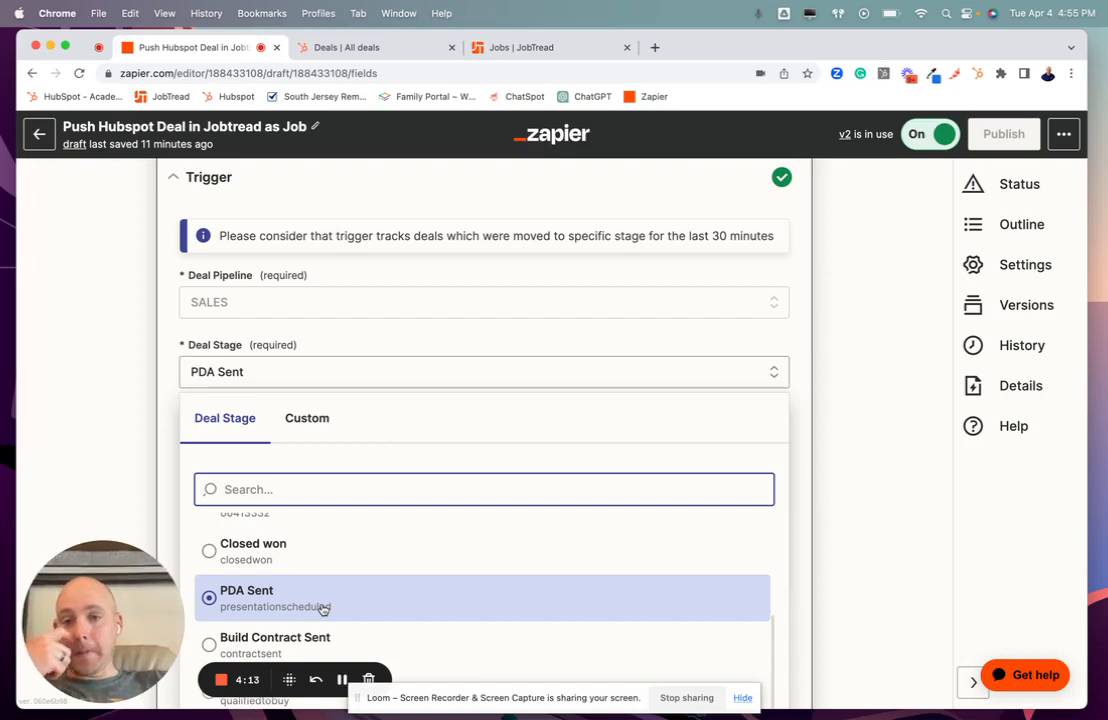
pyautogui.click(146, 427)
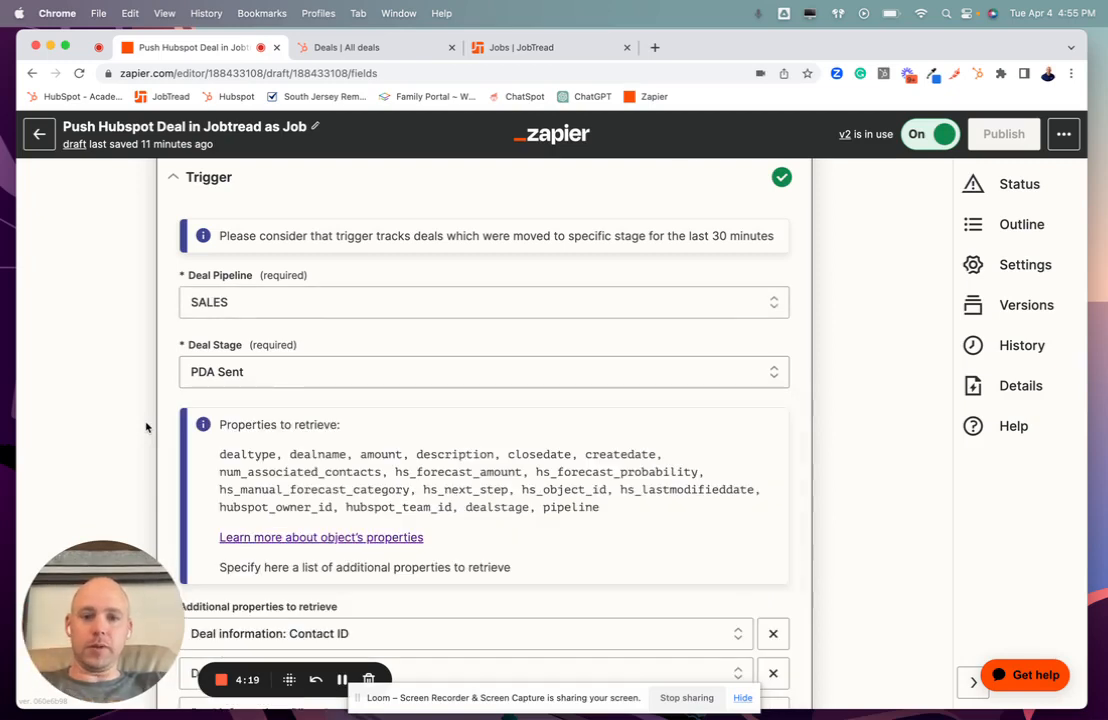
# Review the additional deal properties the HubSpot trigger is set to retrieve
pyautogui.scroll(-3, 146, 427)
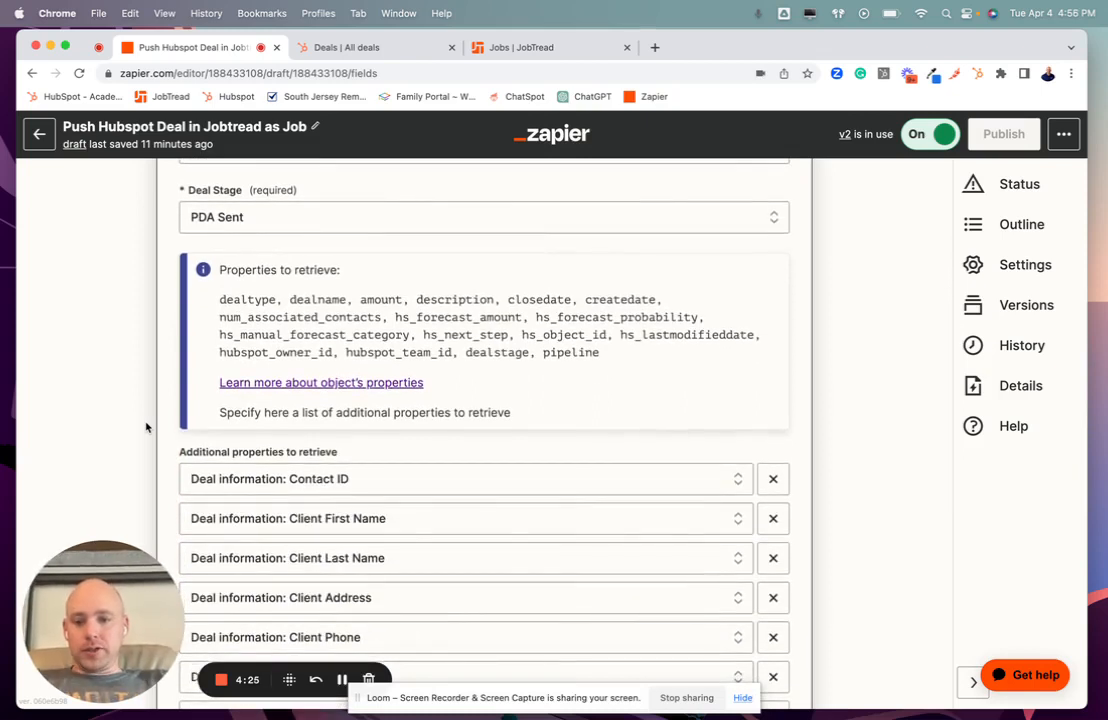
pyautogui.scroll(-3, 146, 427)
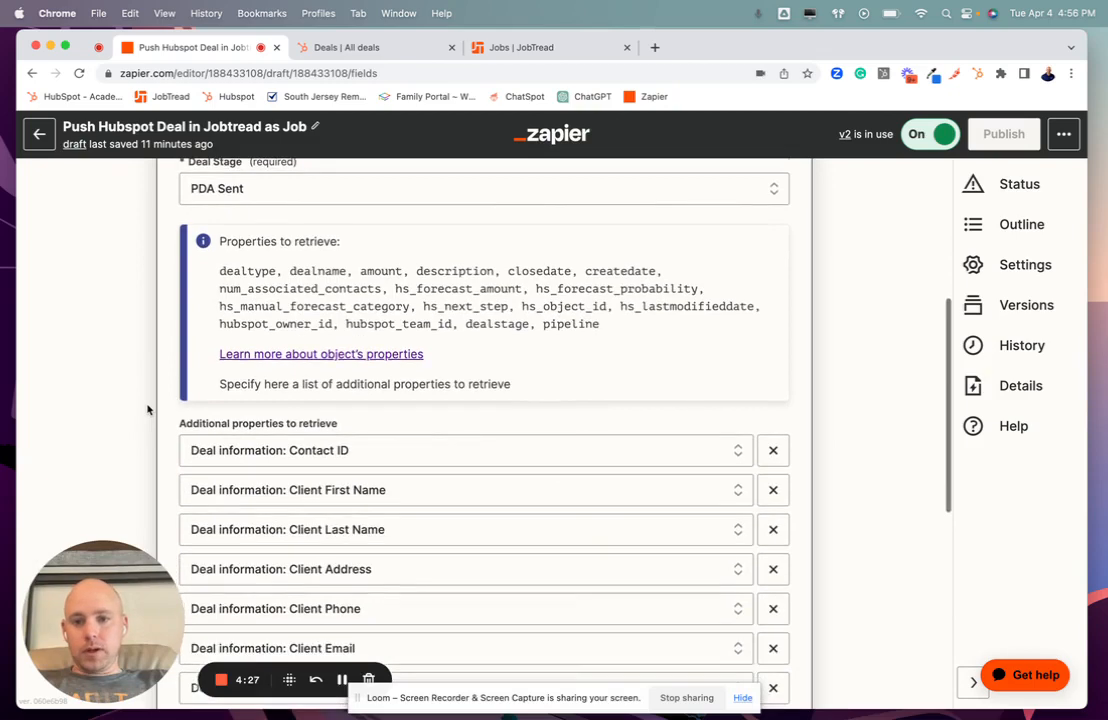
pyautogui.scroll(-2, 147, 409)
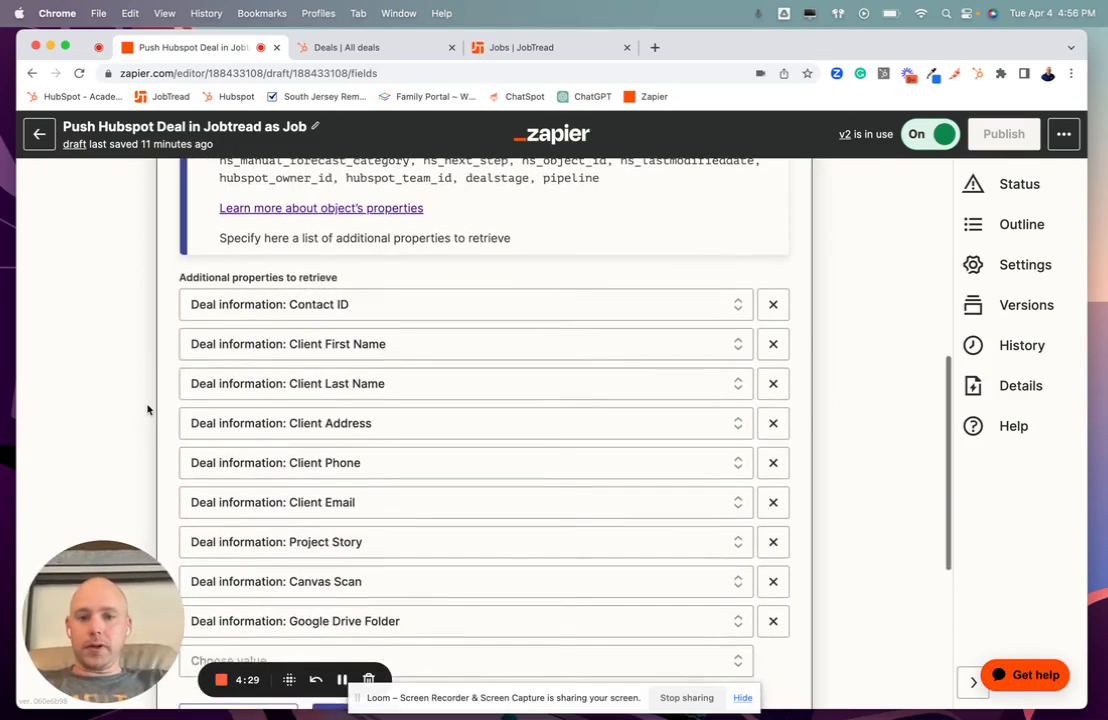
pyautogui.scroll(-2, 147, 409)
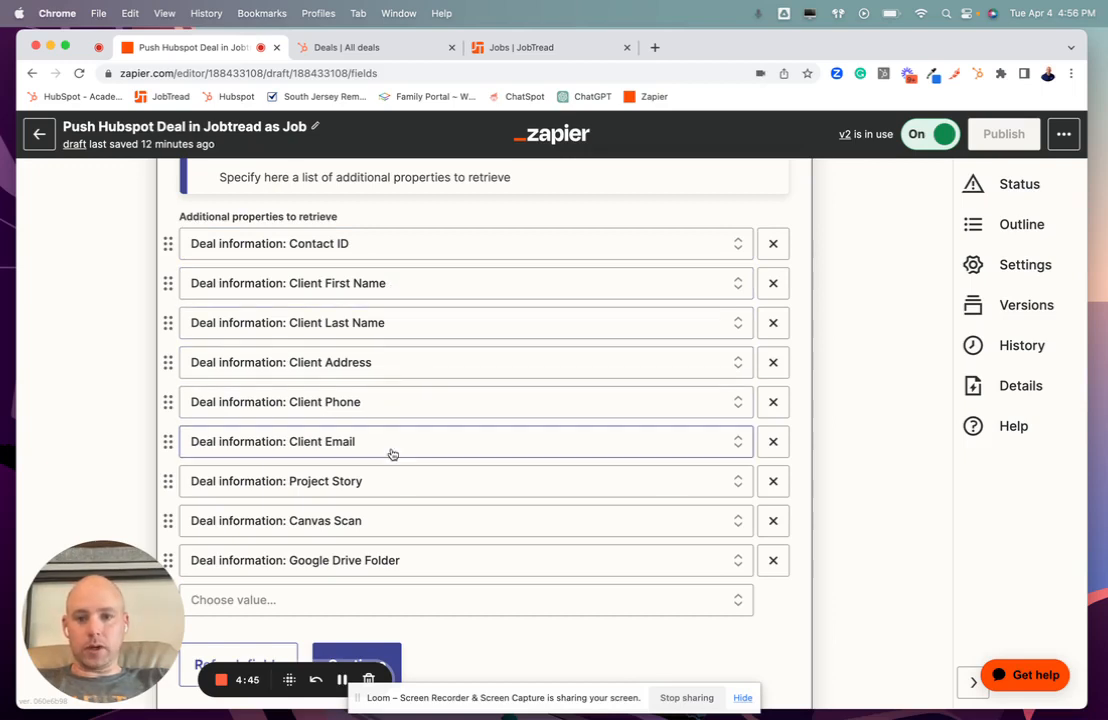
pyautogui.scroll(-1, 392, 455)
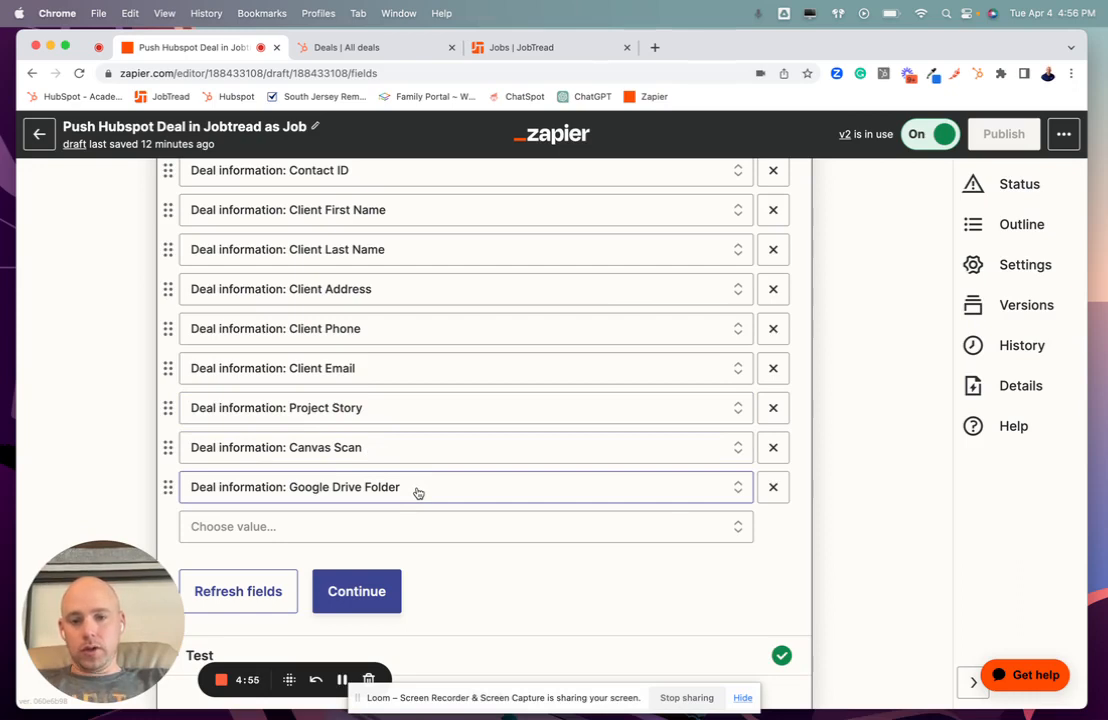
pyautogui.scroll(-5, 418, 493)
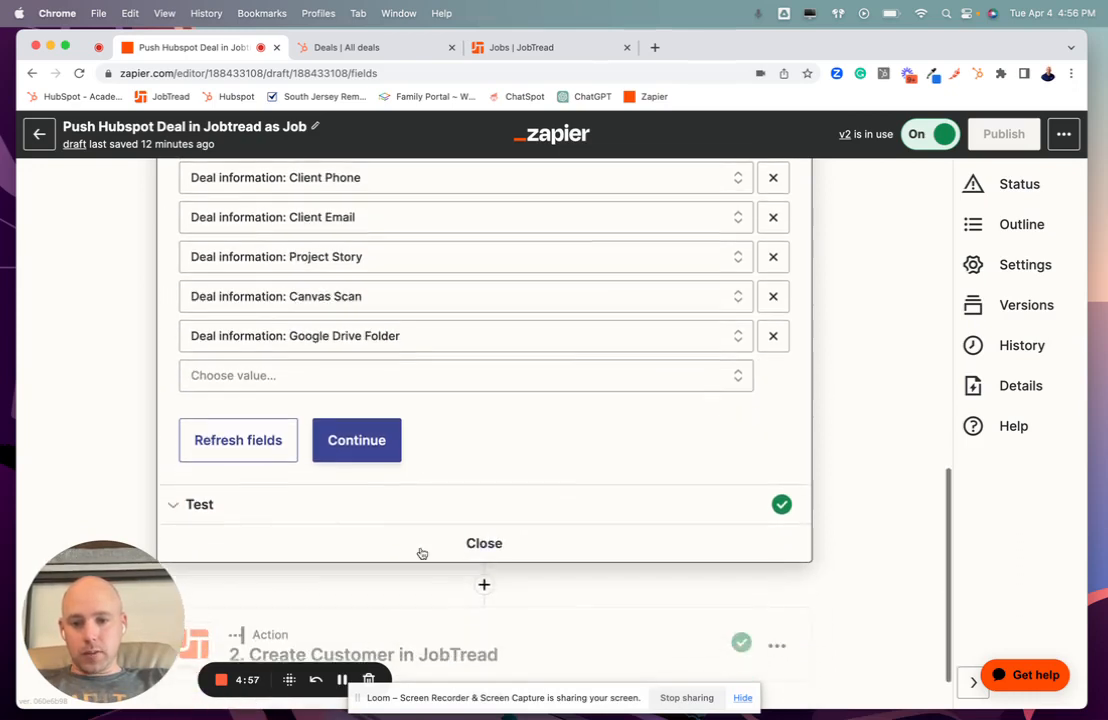
# Open the trigger's test section and examine the sample data fields for Deal J
pyautogui.click(375, 505)
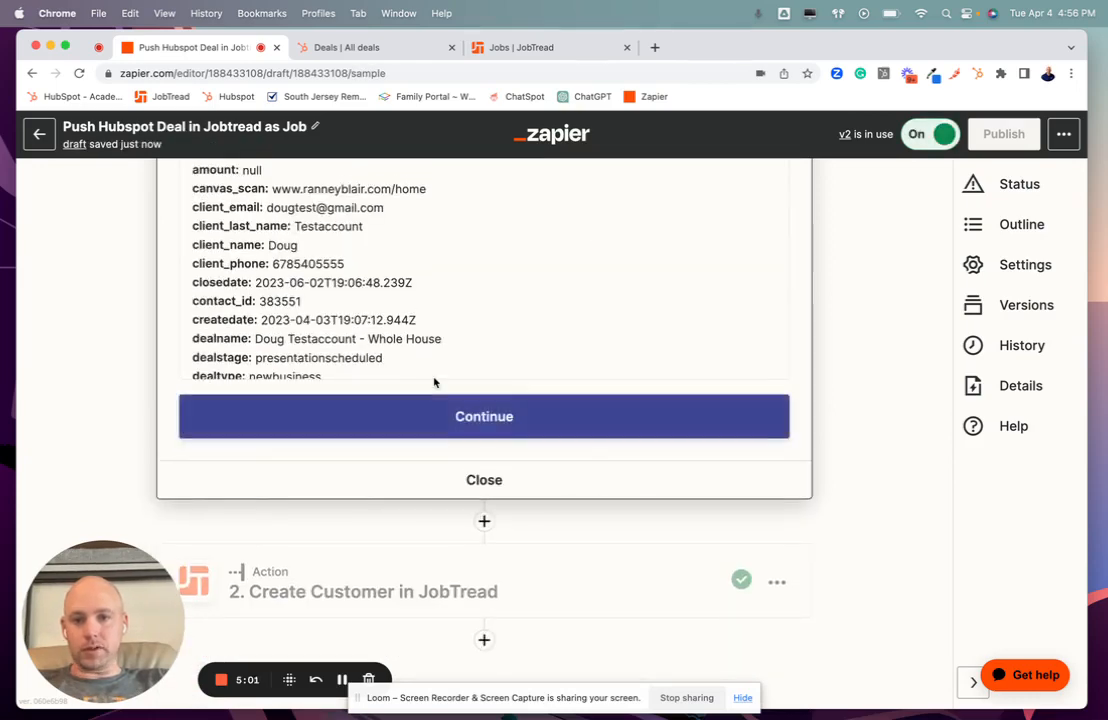
pyautogui.scroll(3, 434, 382)
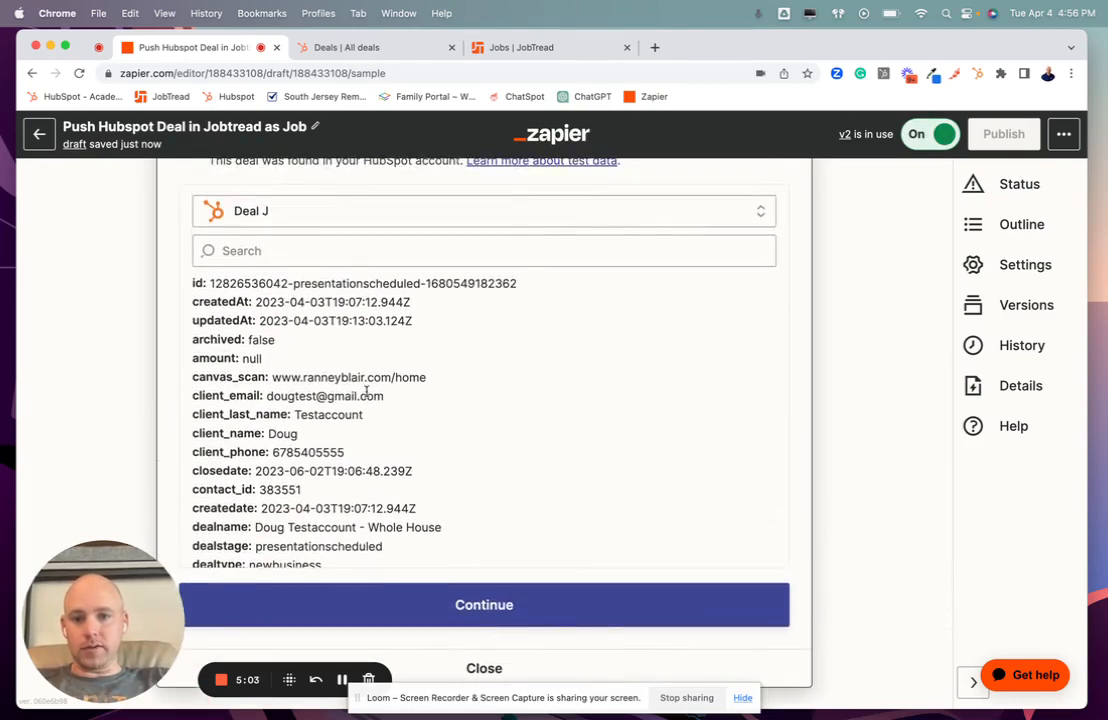
pyautogui.scroll(1, 366, 390)
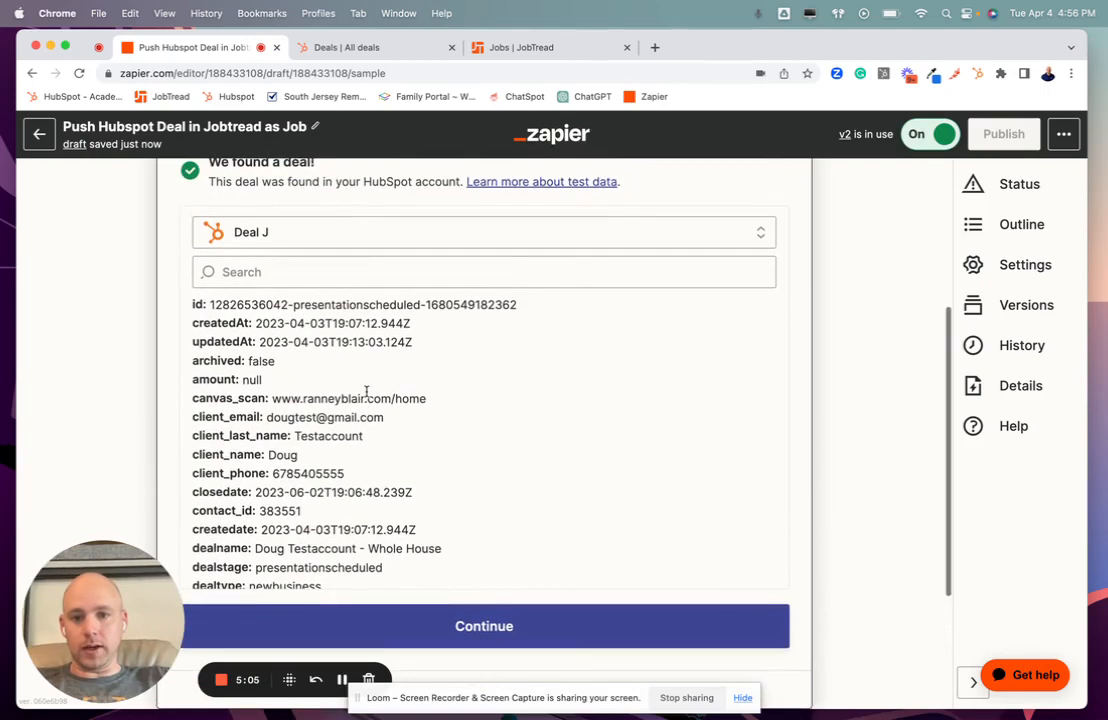
pyautogui.scroll(-3, 404, 454)
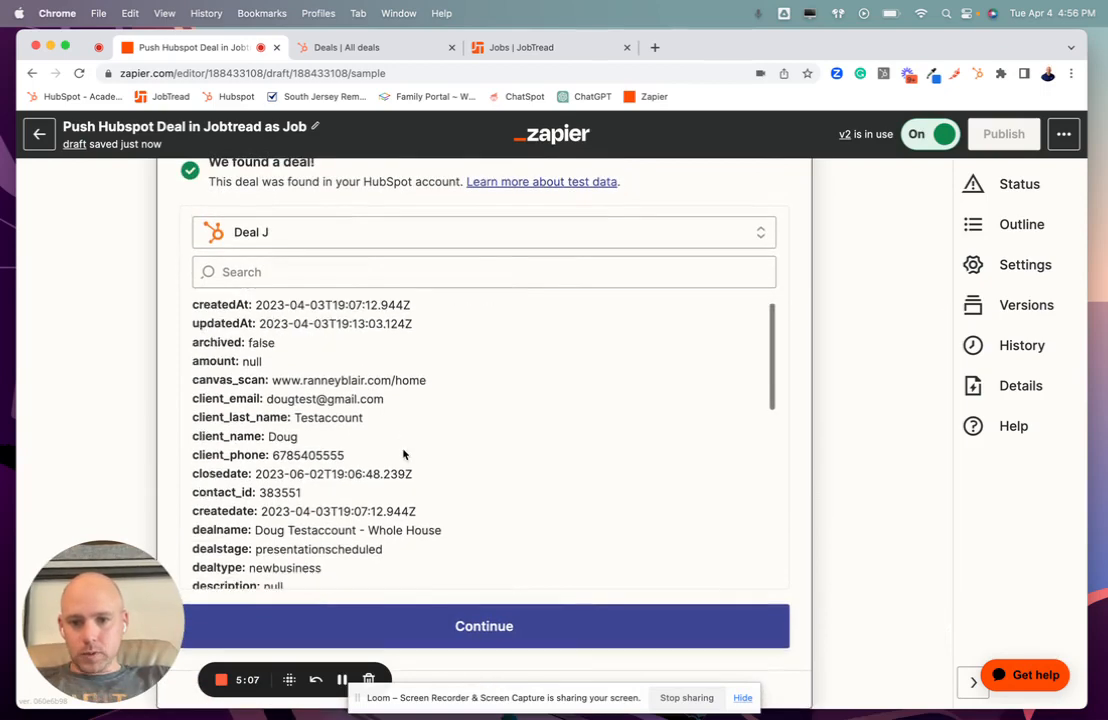
pyautogui.scroll(-10, 492, 428)
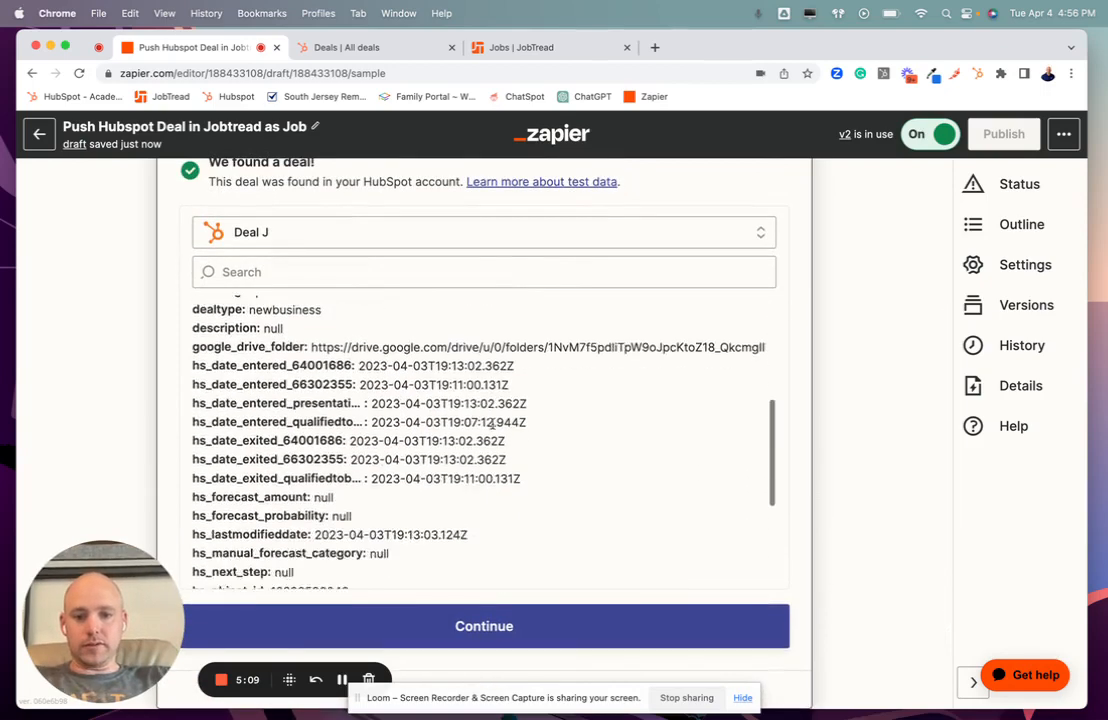
pyautogui.scroll(-4, 655, 425)
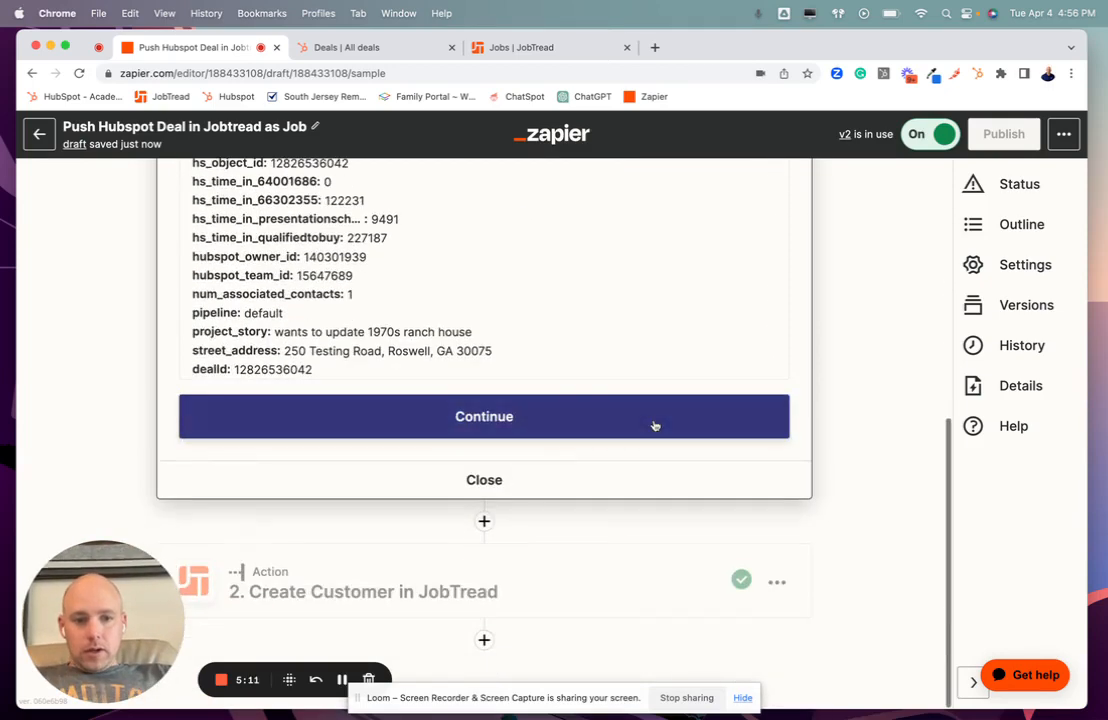
# Open the Create Customer in JobTread action and review its app and event
pyautogui.click(455, 588)
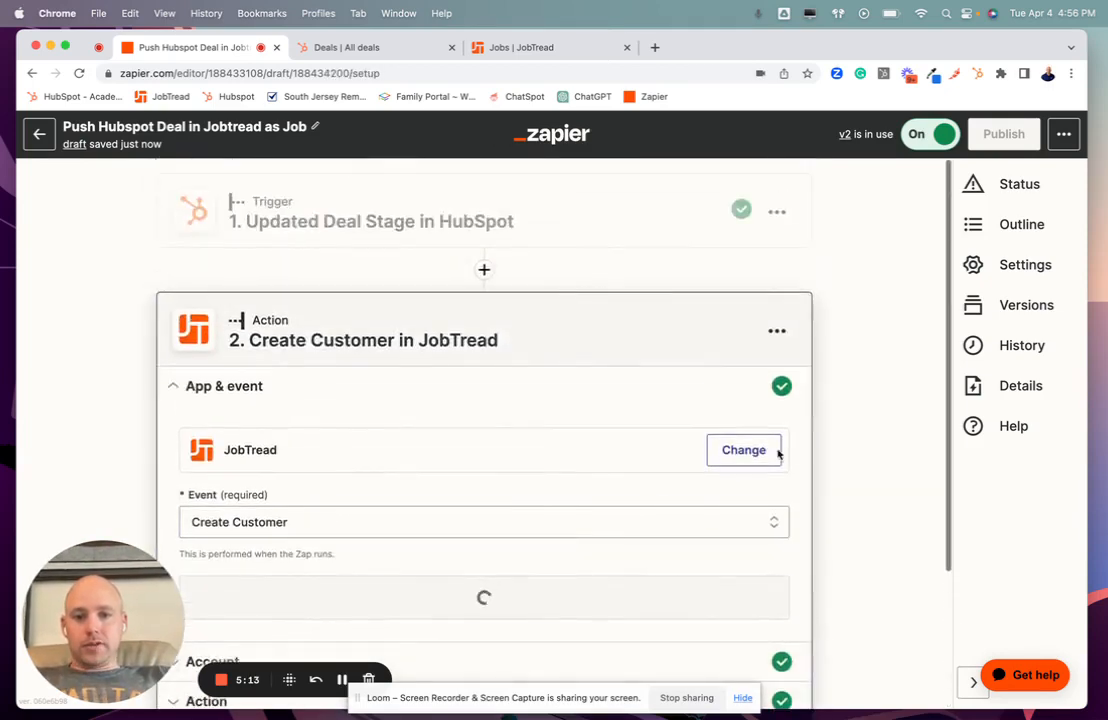
pyautogui.scroll(-3, 361, 480)
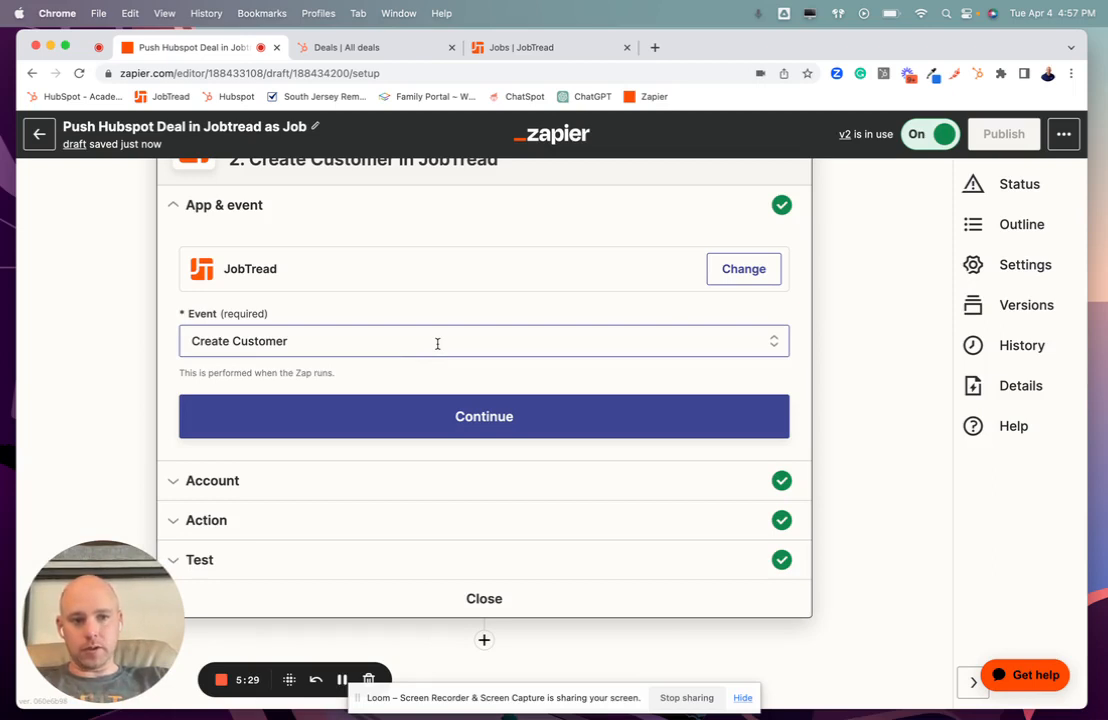
pyautogui.scroll(3, 480, 163)
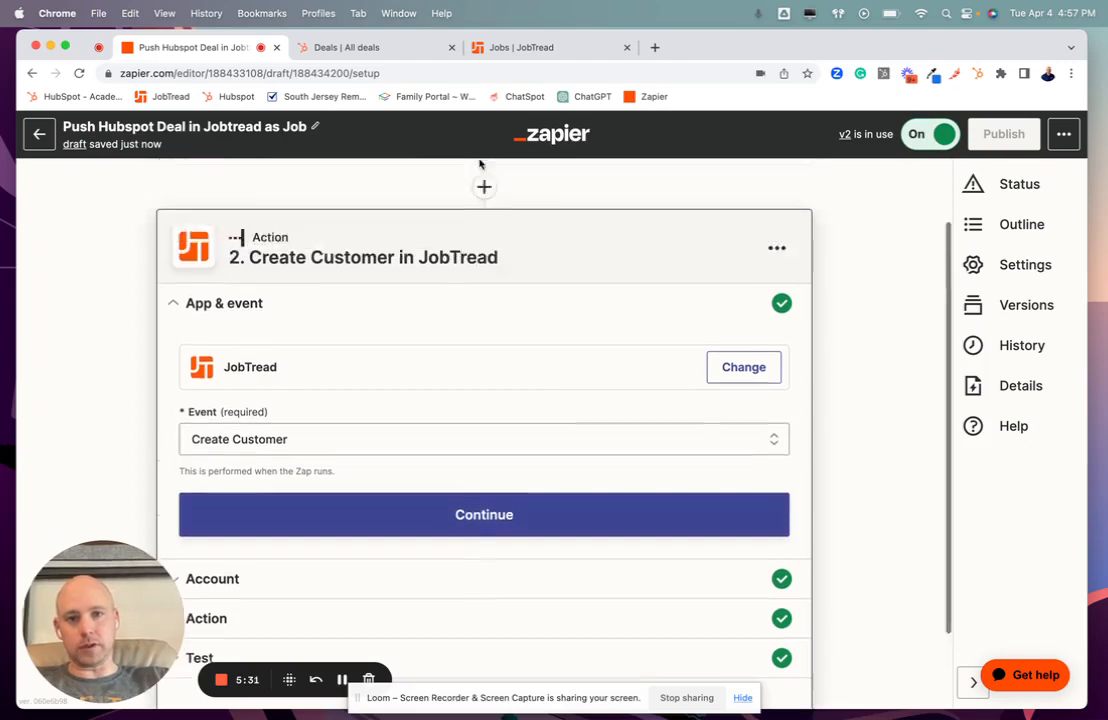
# Switch to JobTread and open a new job form to examine its required Customer field
pyautogui.click(539, 47)
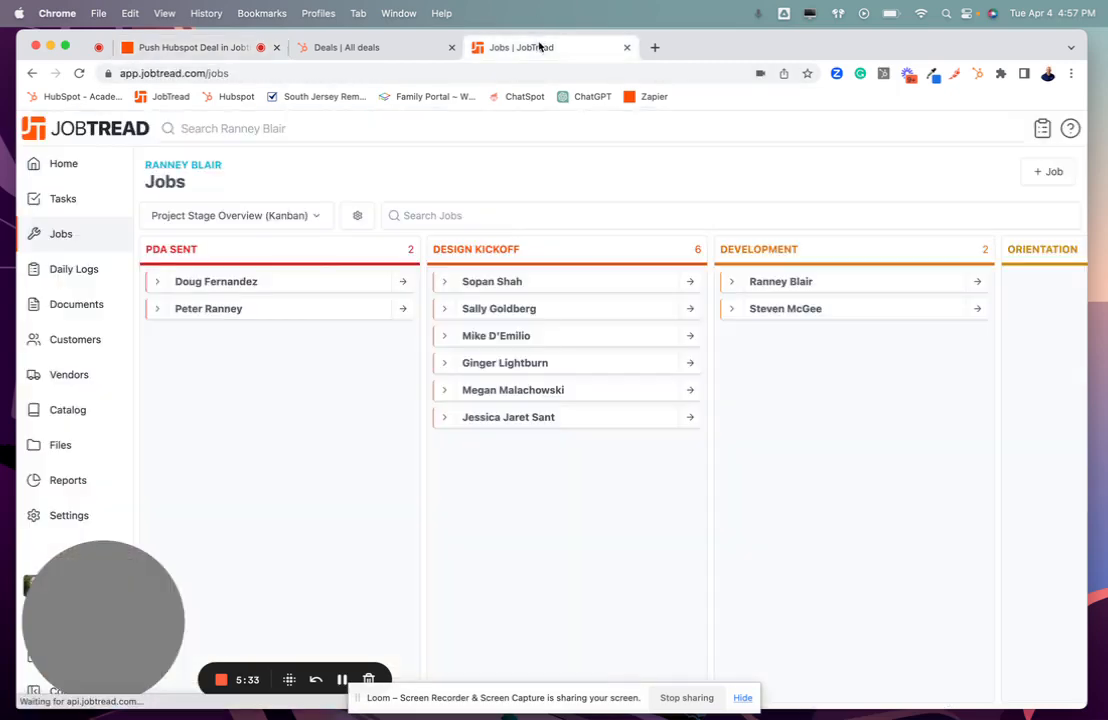
pyautogui.click(1045, 176)
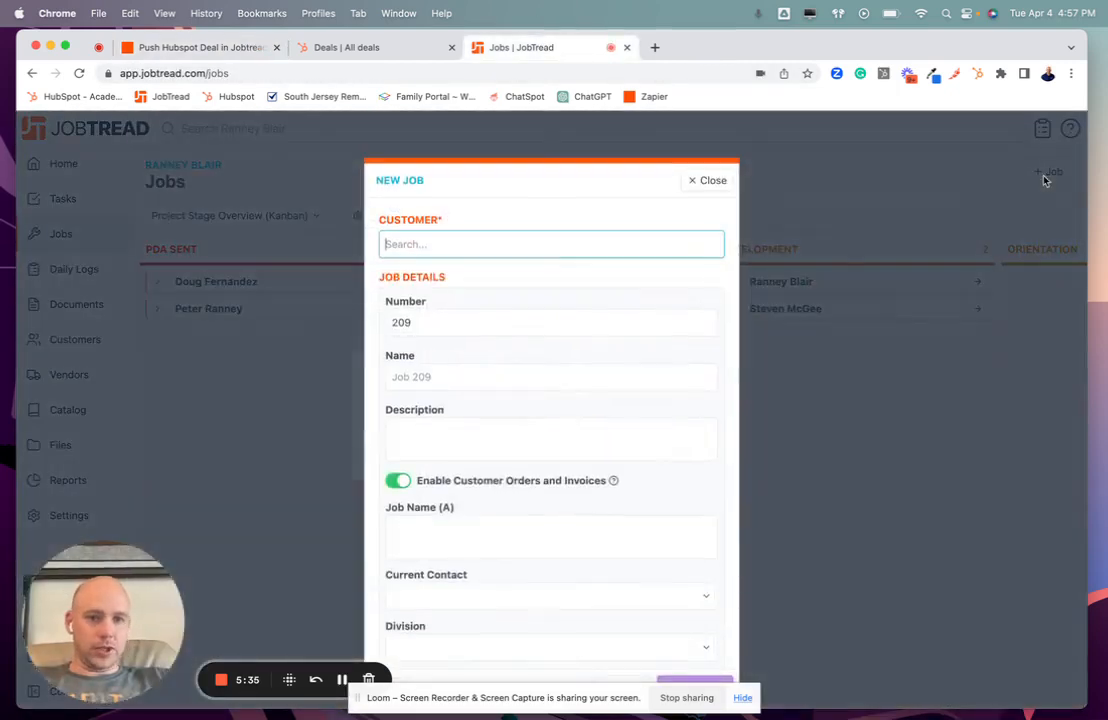
pyautogui.click(469, 227)
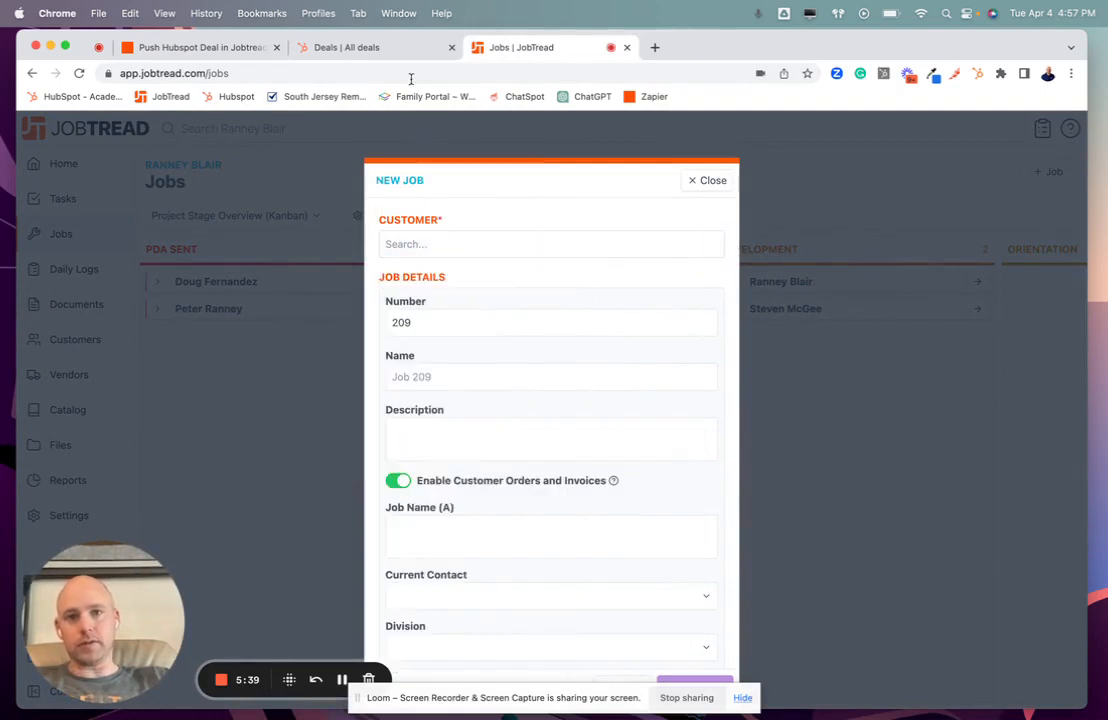
# Return to Zapier and review the Create Customer action's connected JobTread account and its organization, customer and contact field mappings
pyautogui.click(231, 48)
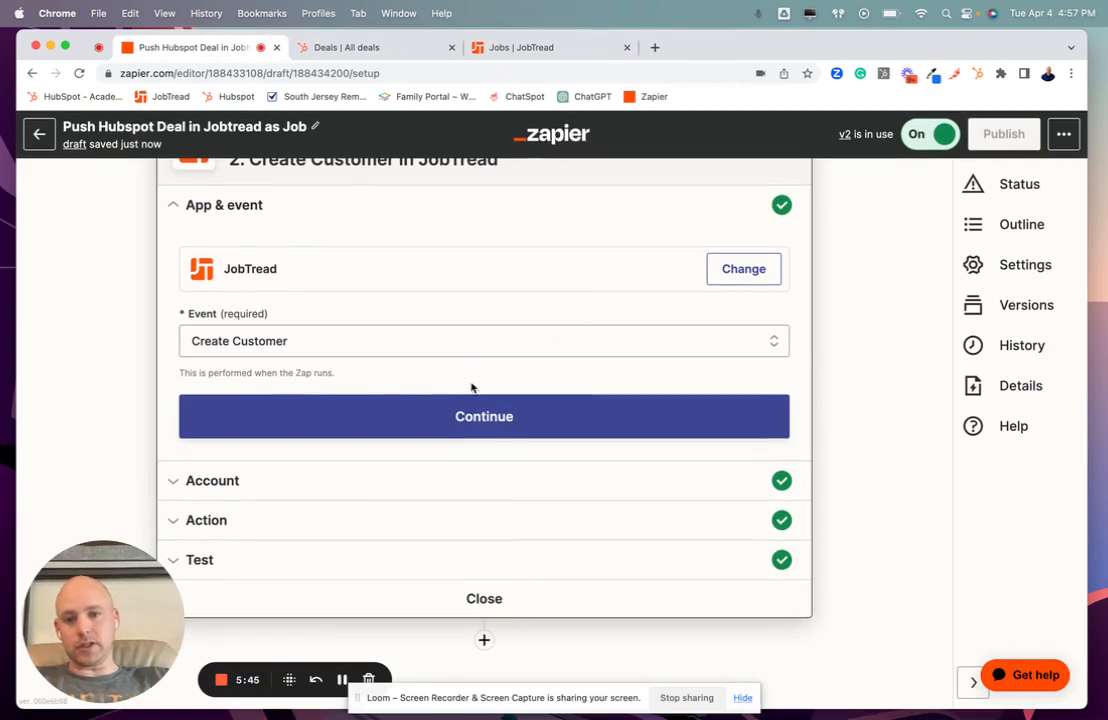
pyautogui.click(445, 417)
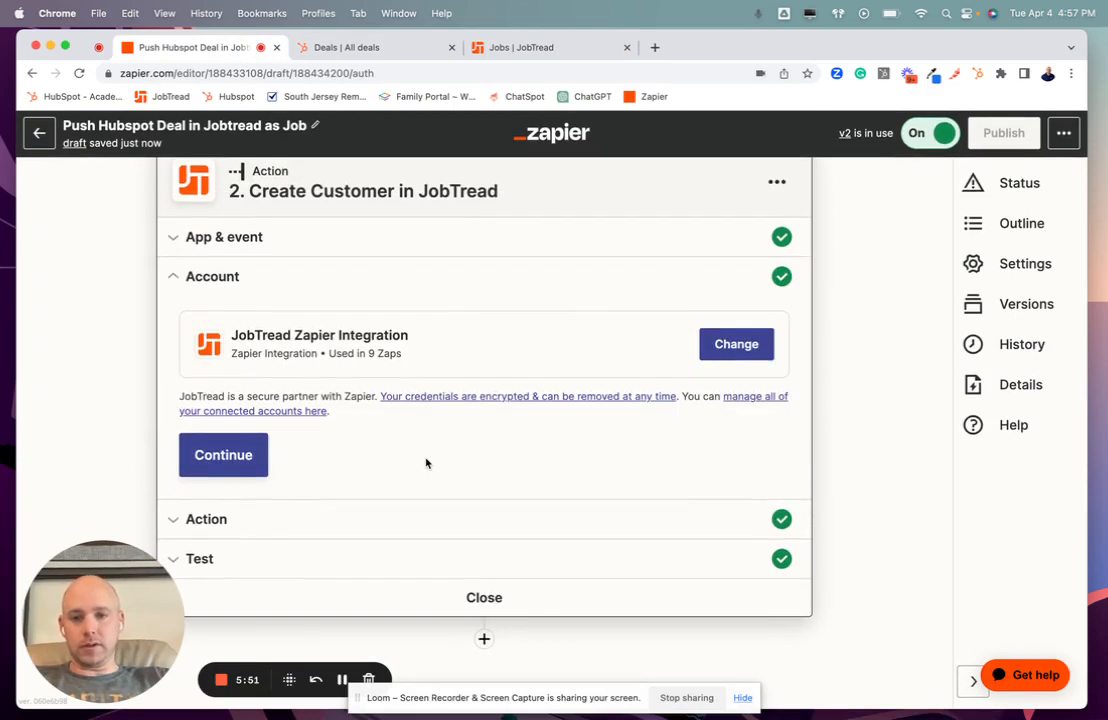
pyautogui.click(408, 522)
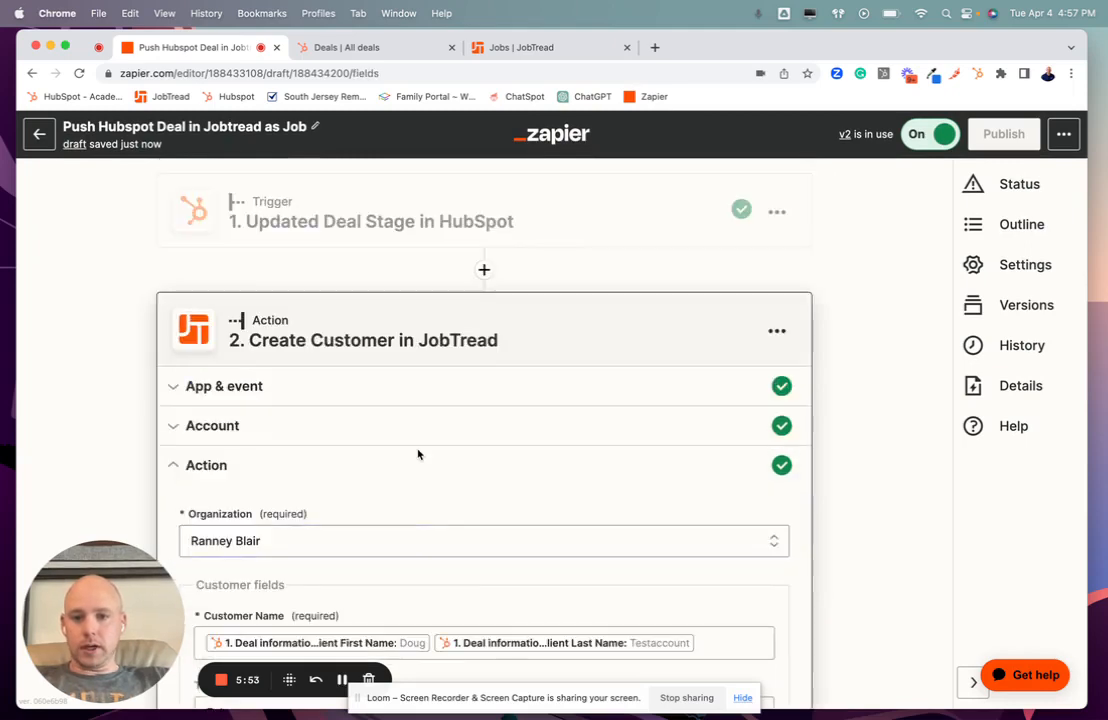
pyautogui.scroll(-3, 418, 453)
pyautogui.scroll(-3, 419, 455)
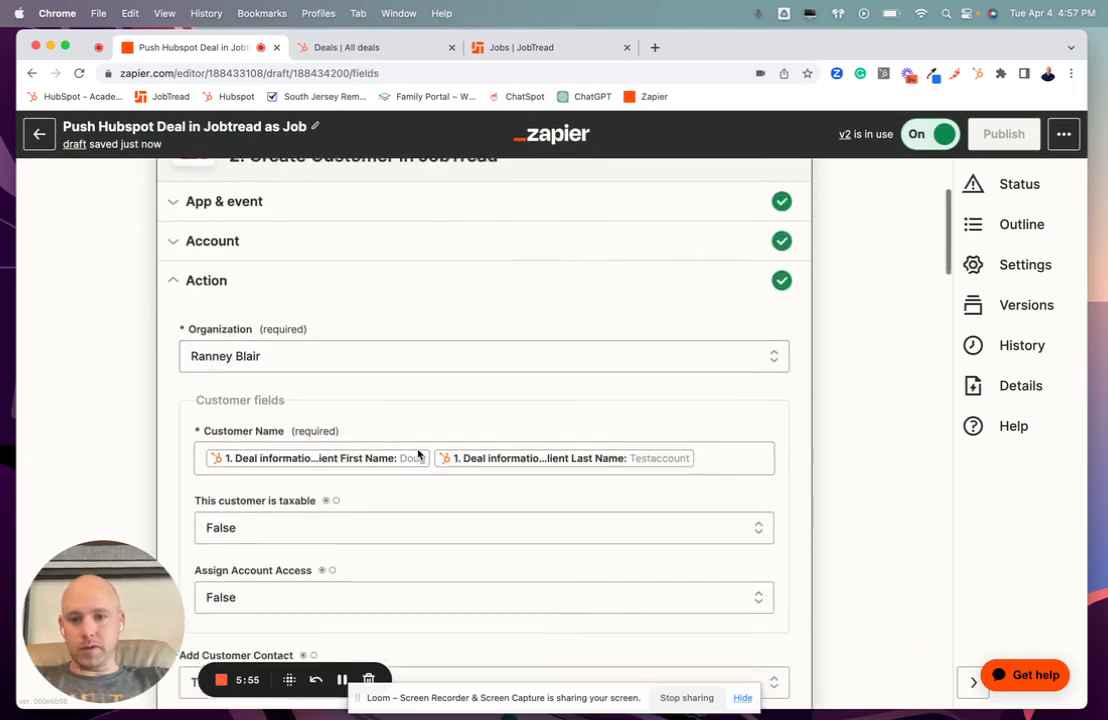
pyautogui.scroll(-1, 387, 356)
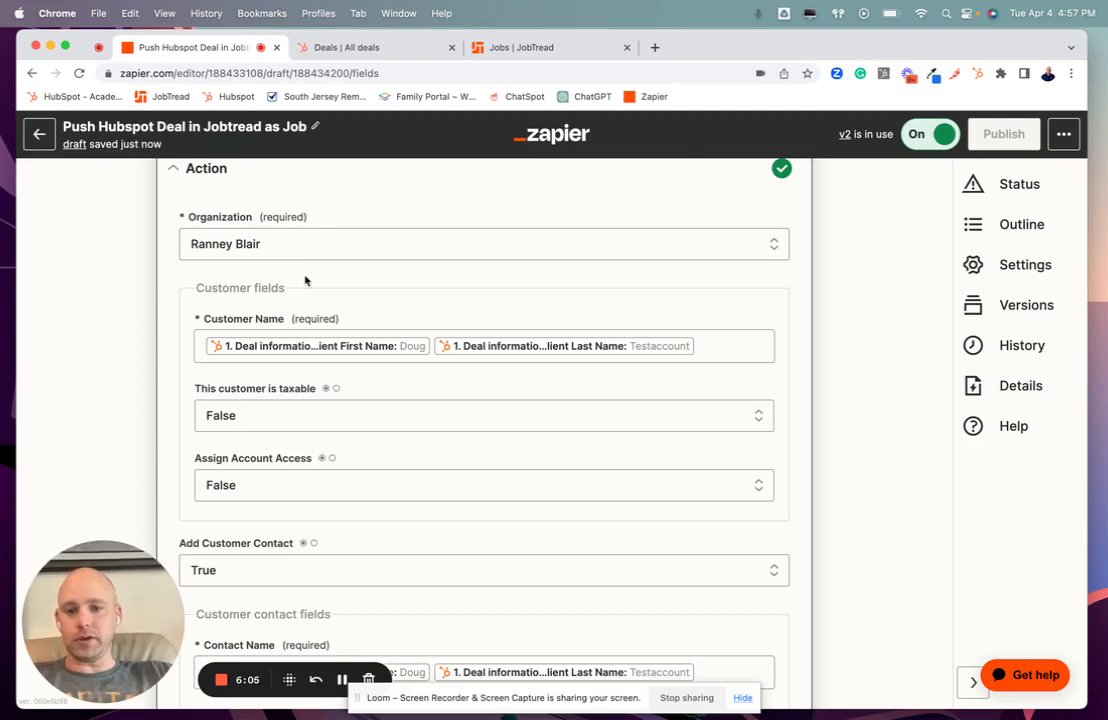
pyautogui.scroll(-5, 305, 281)
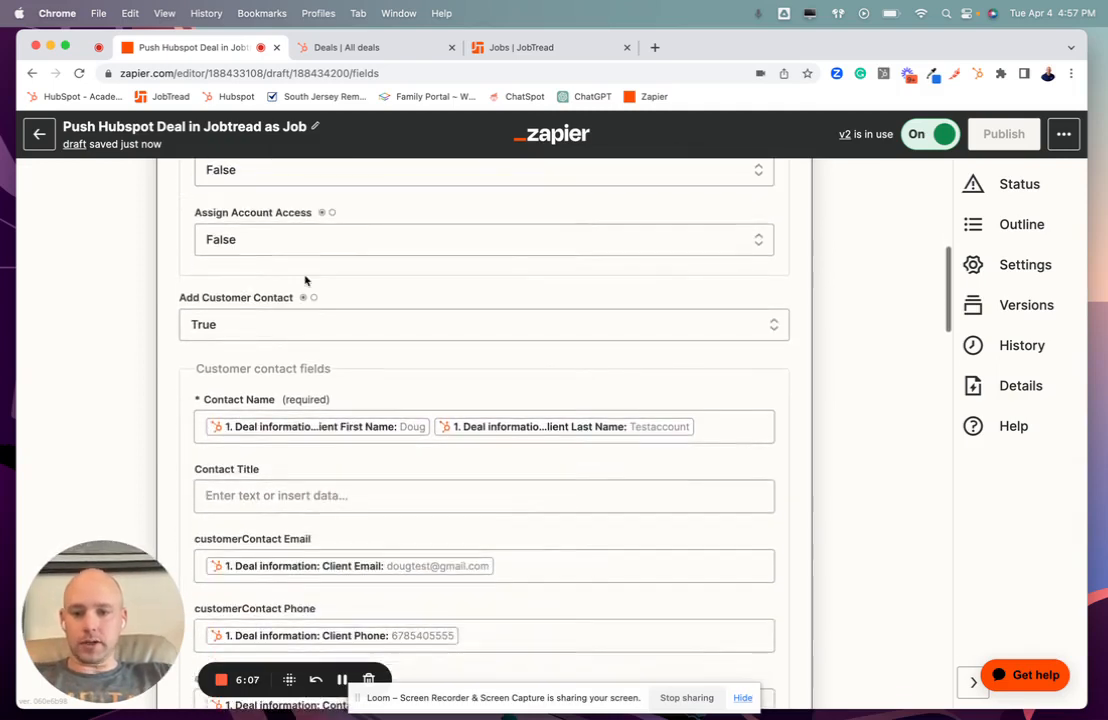
pyautogui.scroll(3, 305, 281)
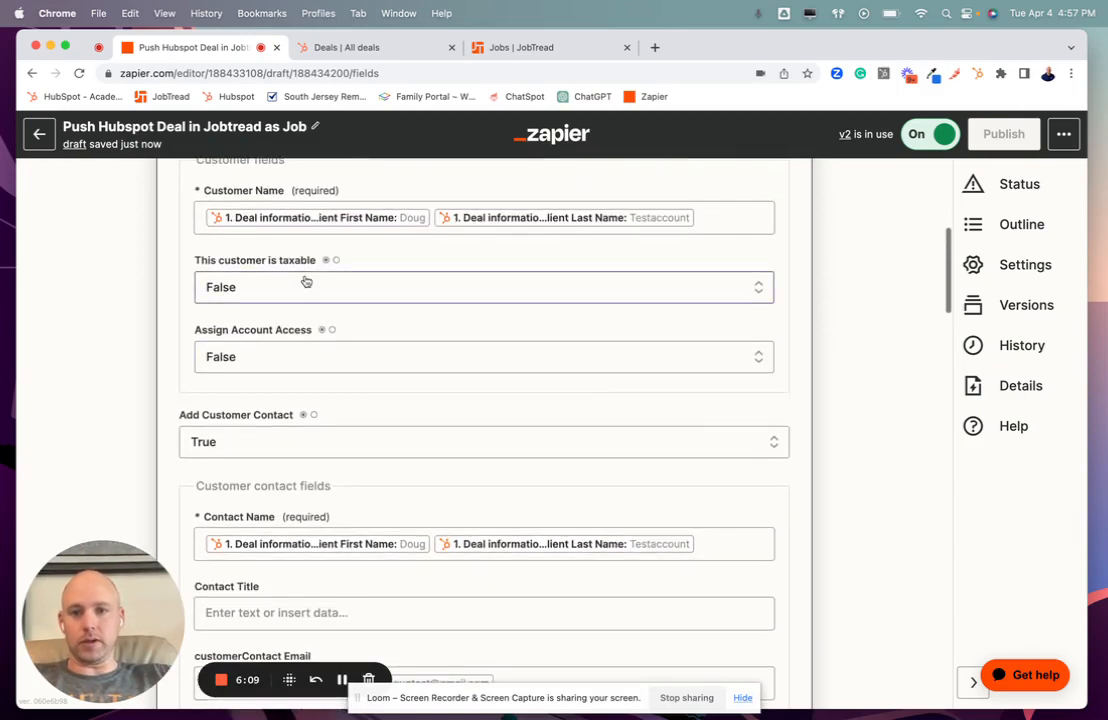
pyautogui.scroll(1, 306, 282)
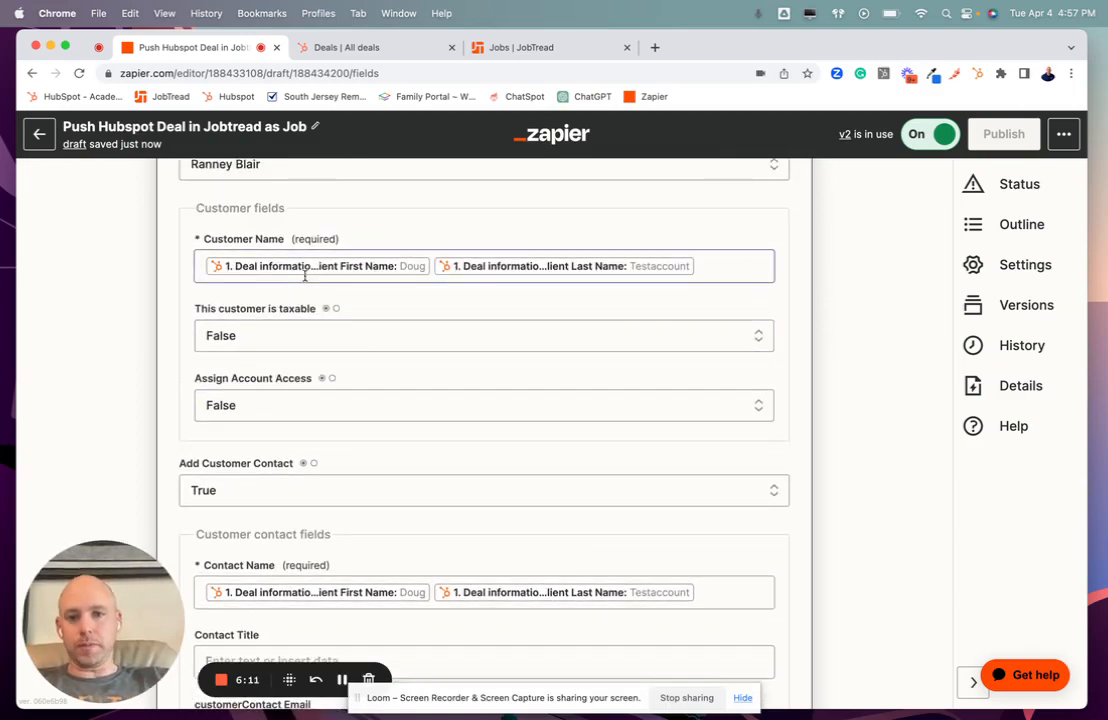
pyautogui.scroll(1, 305, 276)
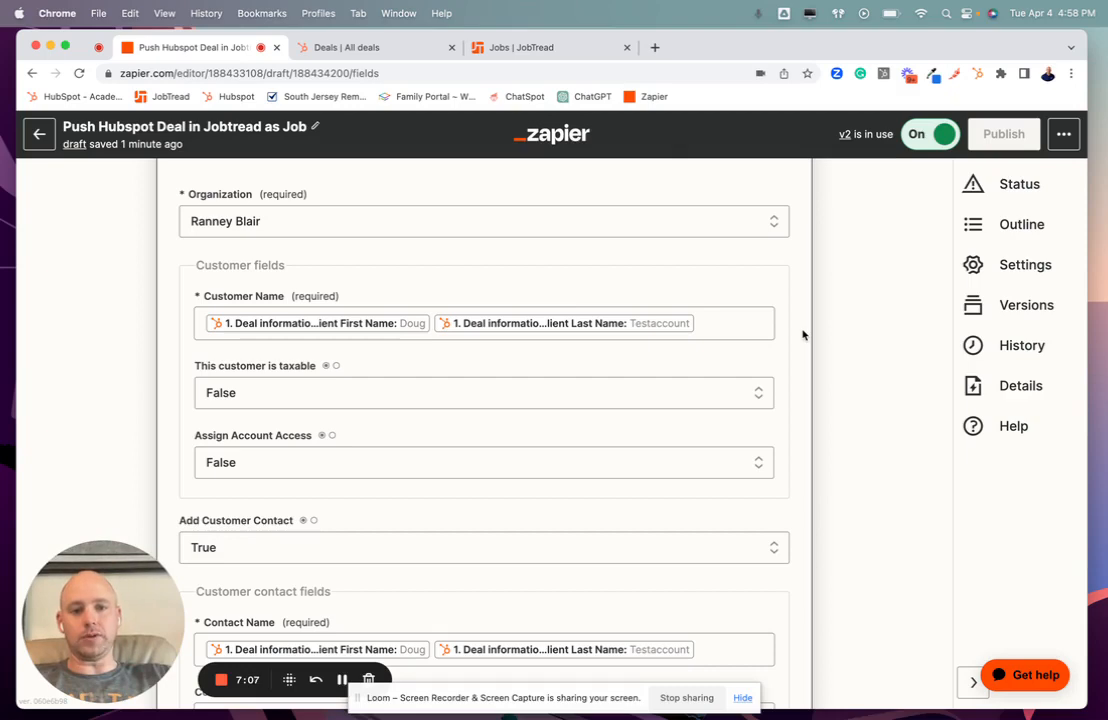
# Switch to HubSpot and open the Whole House test deal in the PDA Sent stage
pyautogui.click(361, 47)
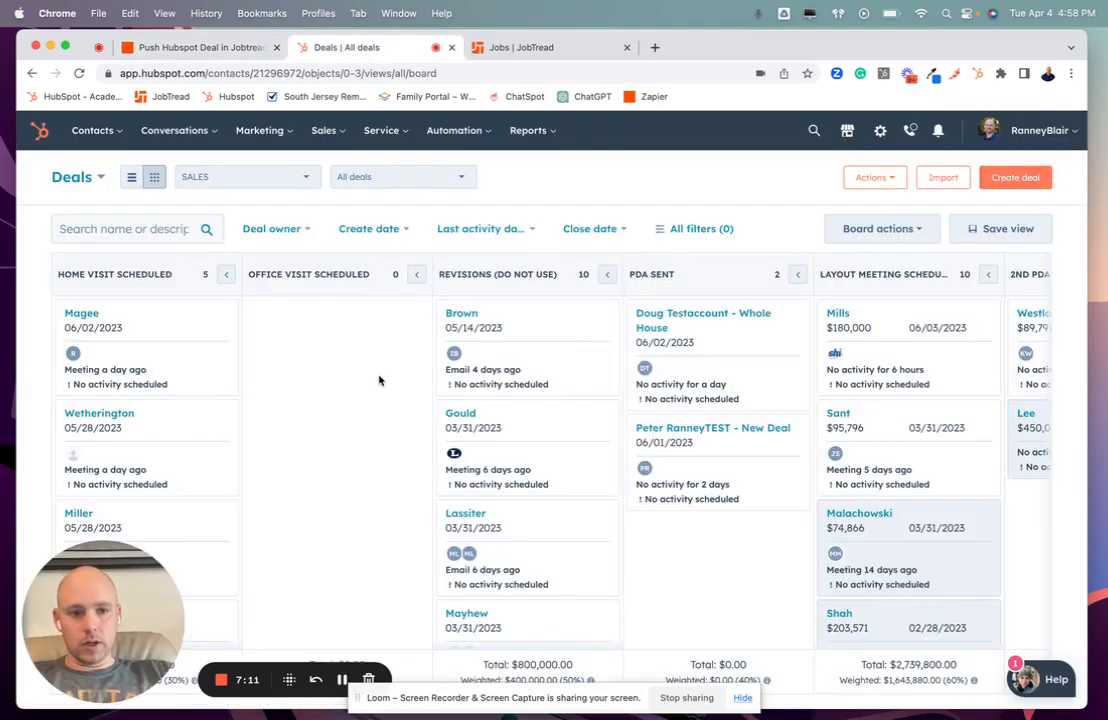
pyautogui.click(667, 321)
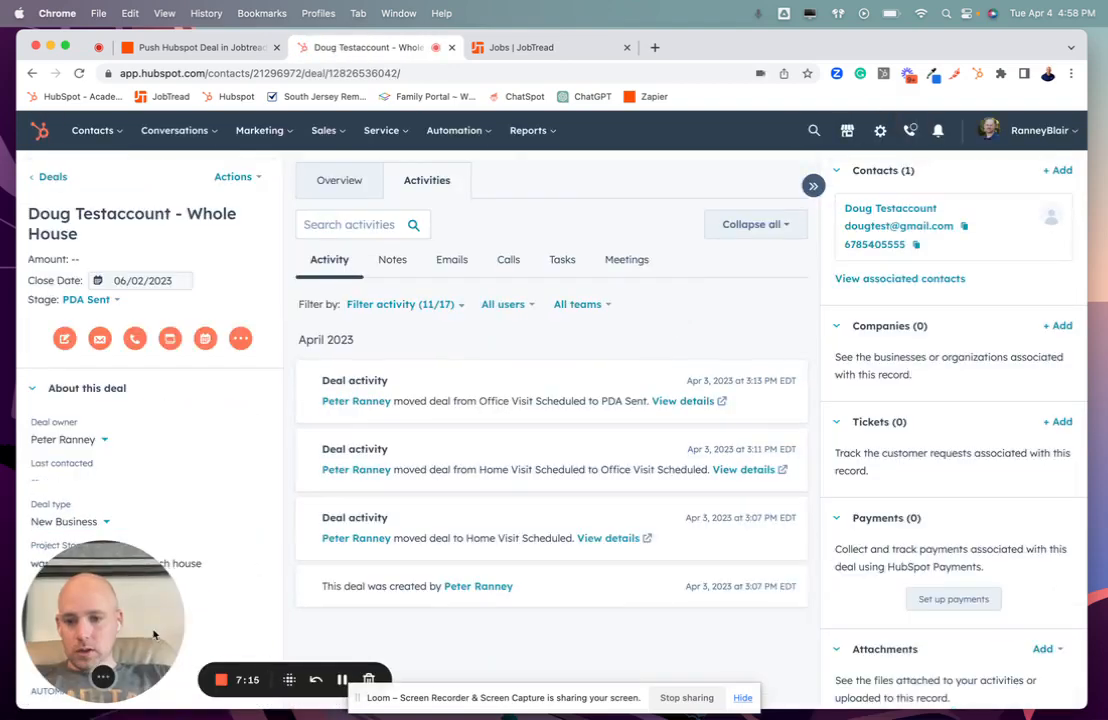
pyautogui.moveTo(433, 569); pyautogui.dragTo(865, 578)
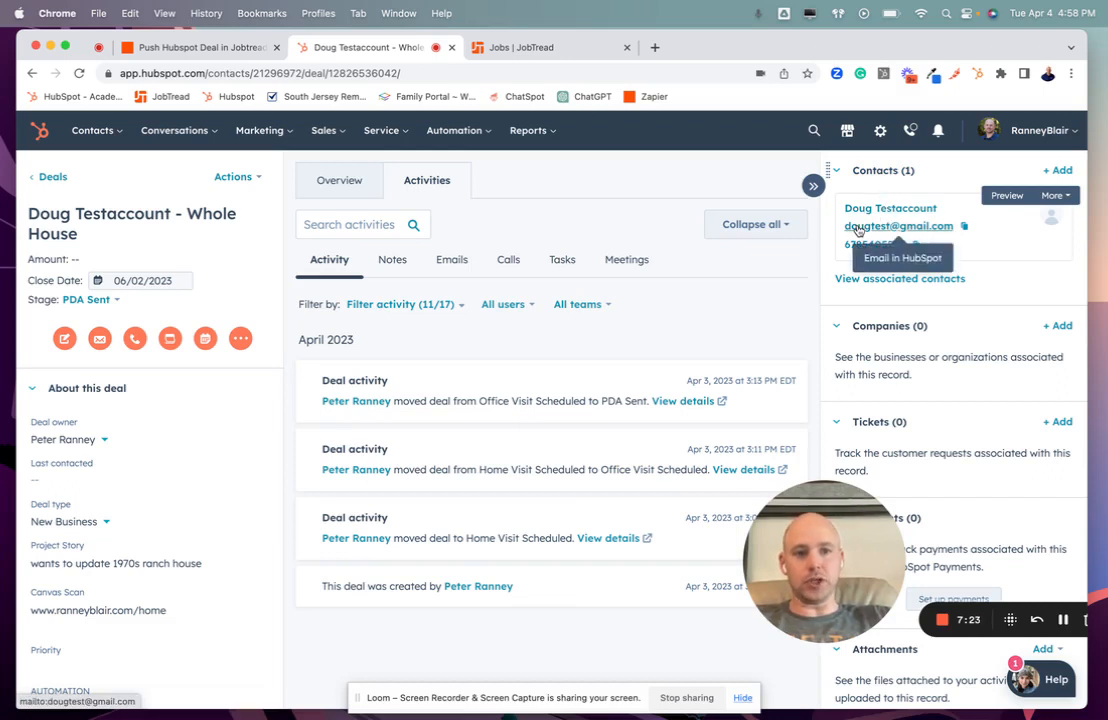
# Examine the deal's properties, from project story and automation links to client name, address, email, phone, warranty dates and record IDs
pyautogui.scroll(-2, 215, 380)
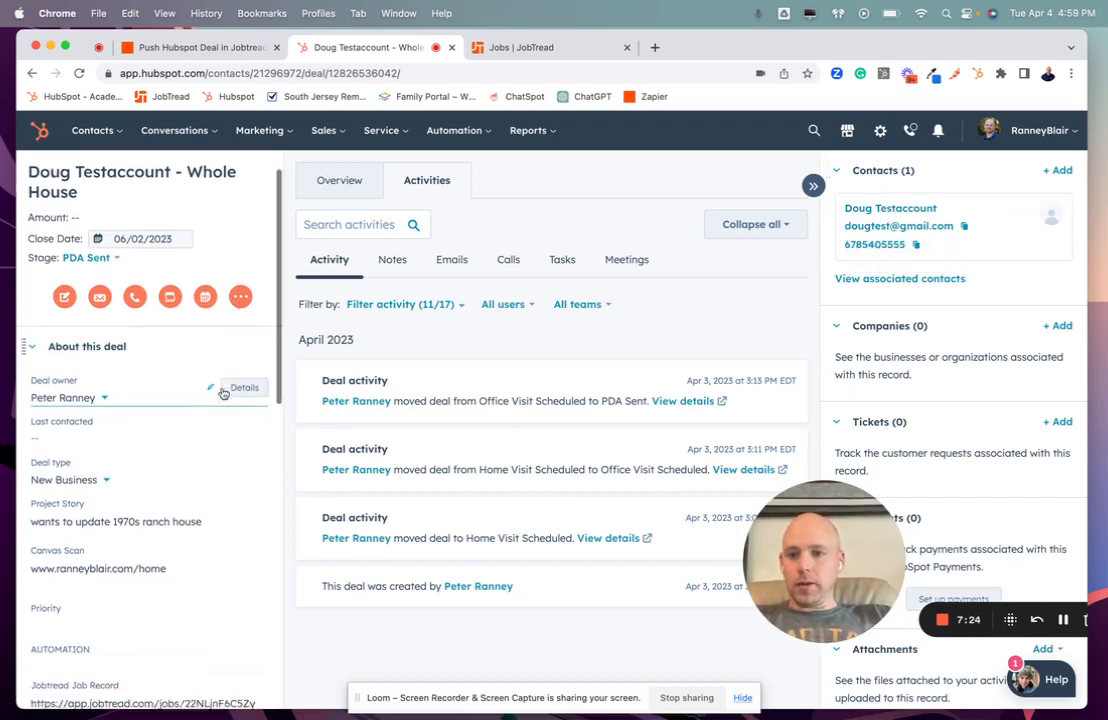
pyautogui.scroll(-2, 163, 362)
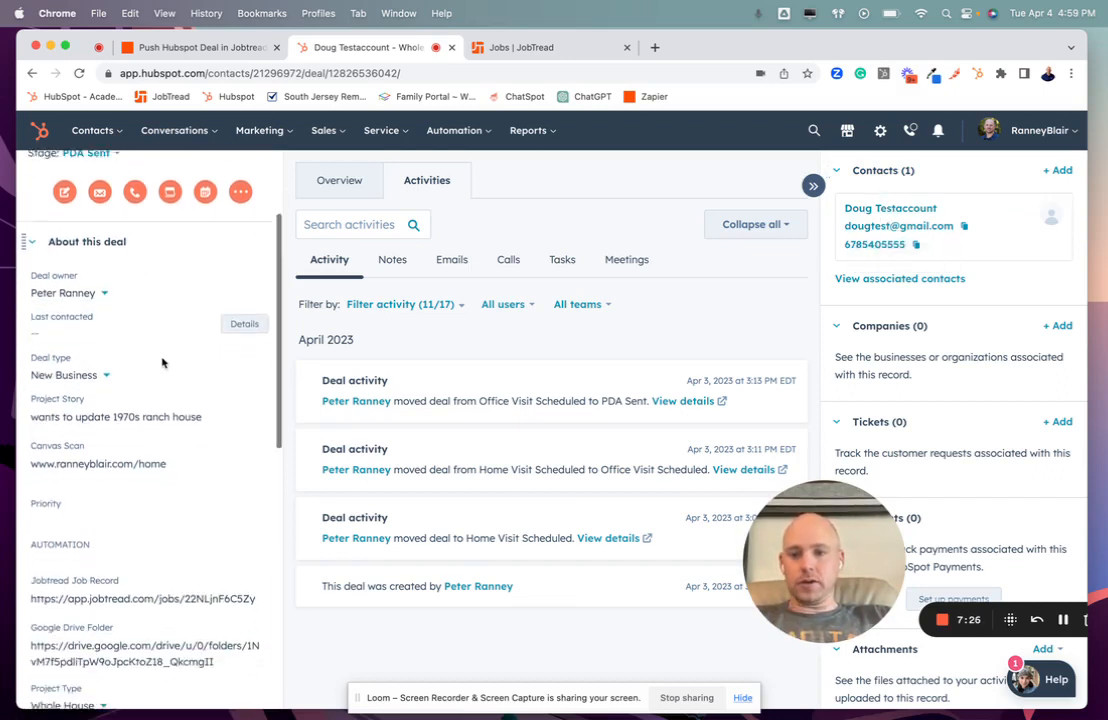
pyautogui.scroll(-2, 162, 360)
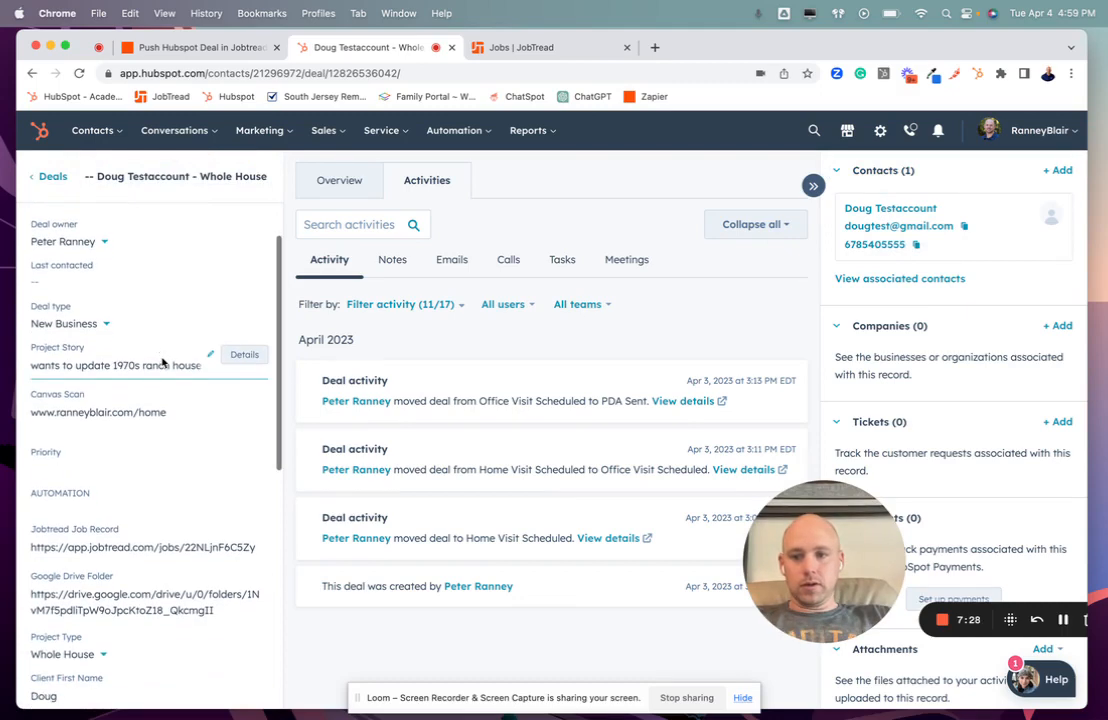
pyautogui.scroll(1, 162, 357)
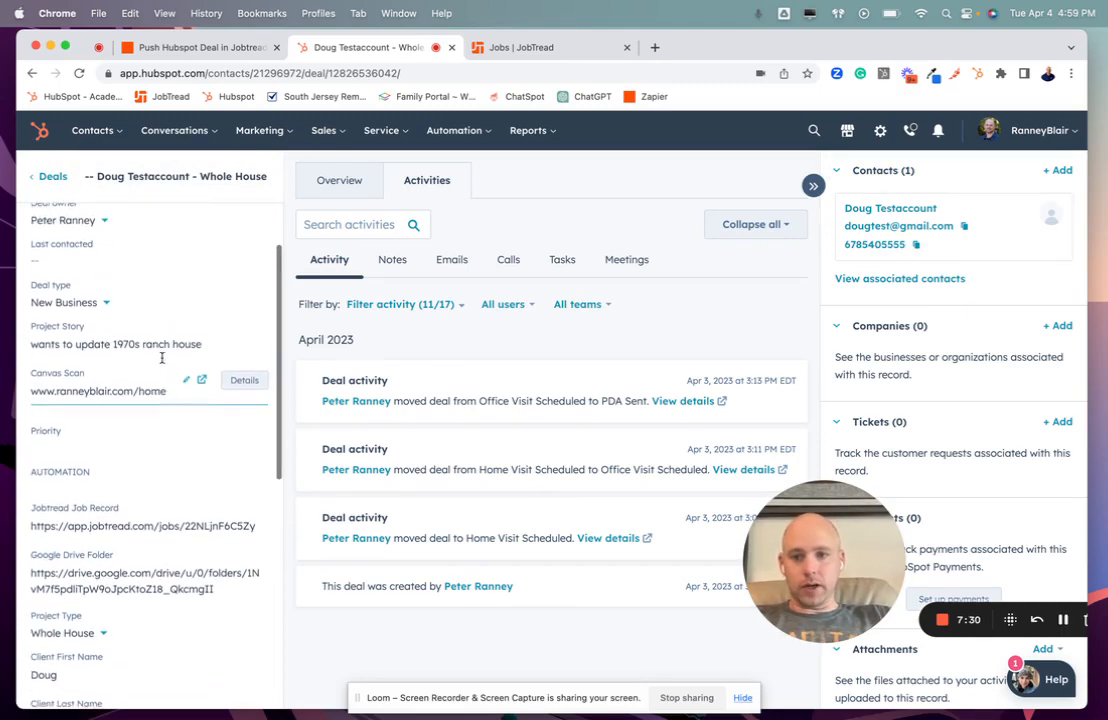
pyautogui.scroll(-2, 162, 357)
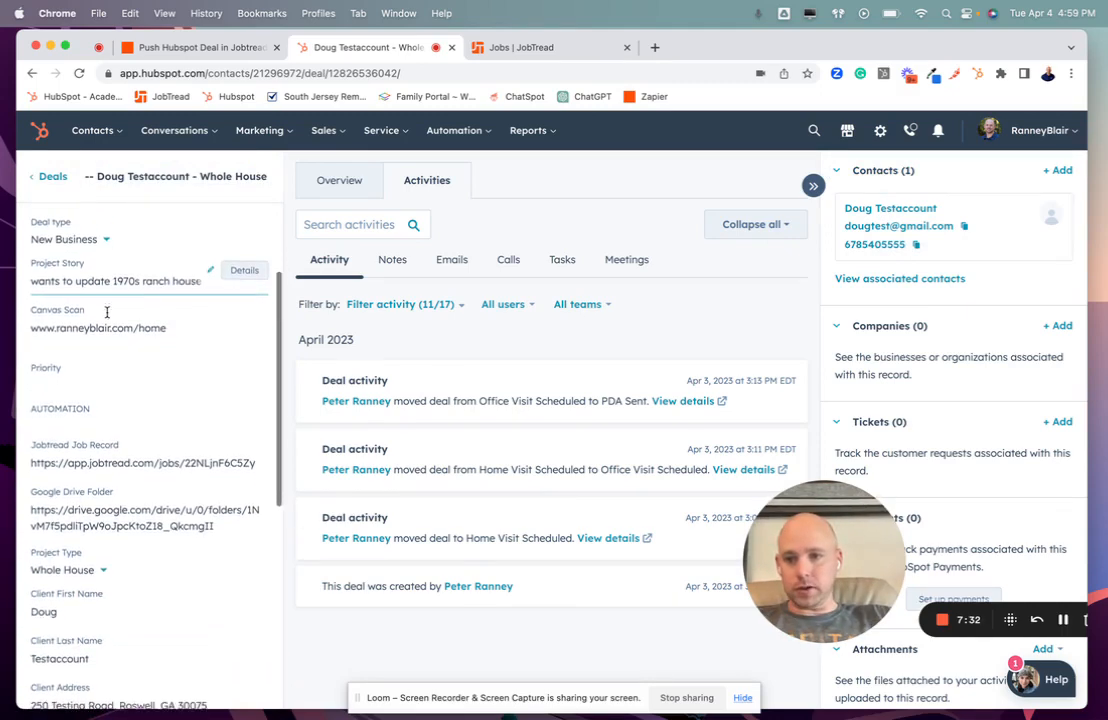
pyautogui.scroll(-4, 85, 357)
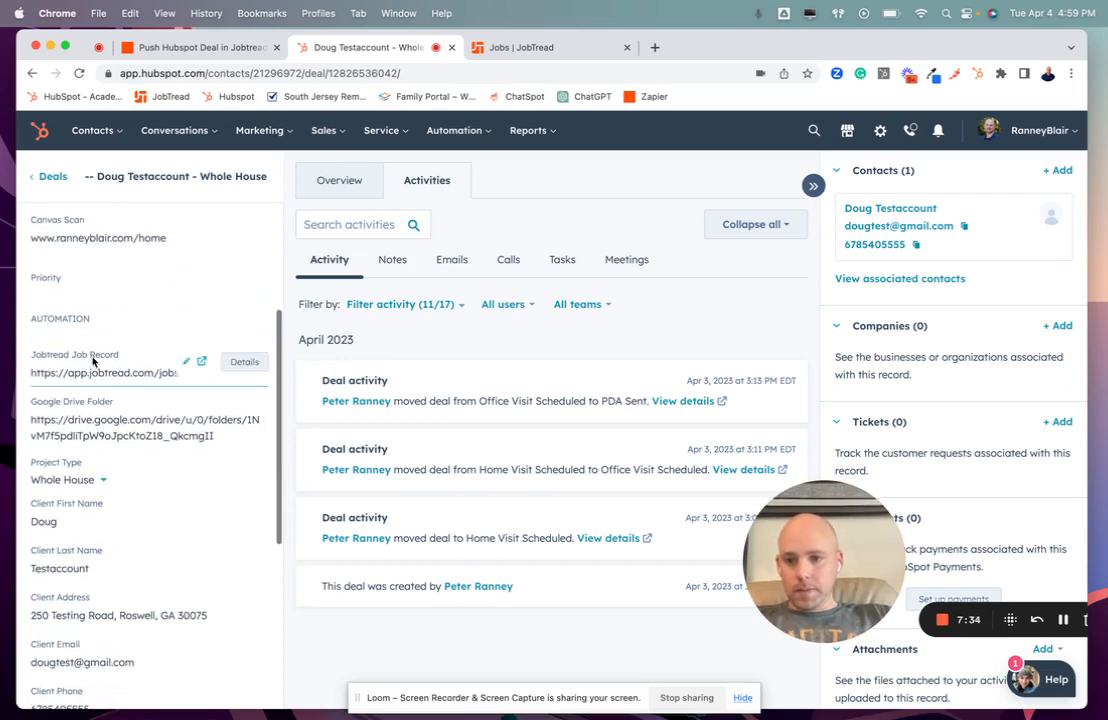
pyautogui.scroll(-4, 98, 380)
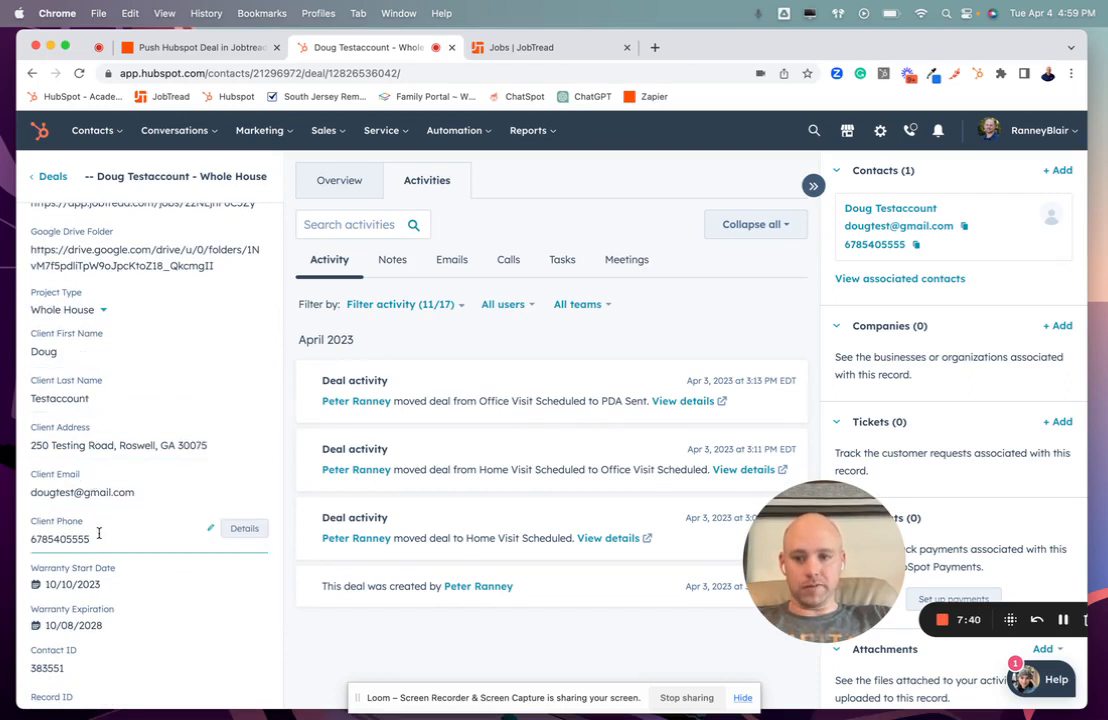
pyautogui.scroll(-2, 108, 580)
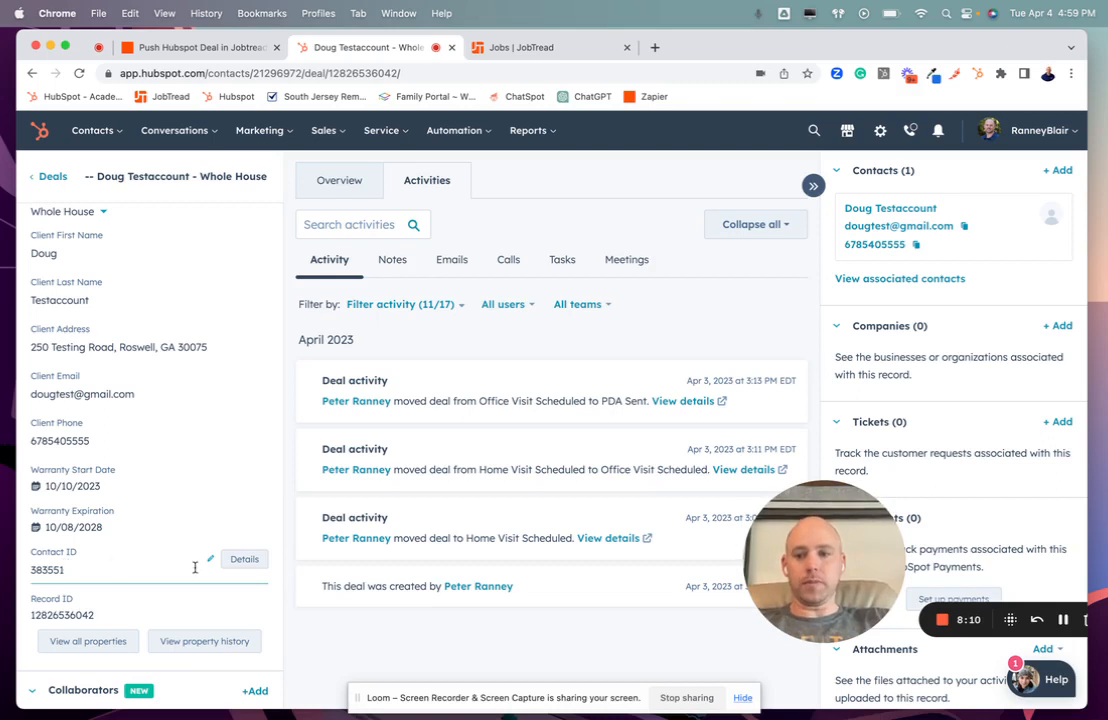
pyautogui.scroll(5, 195, 567)
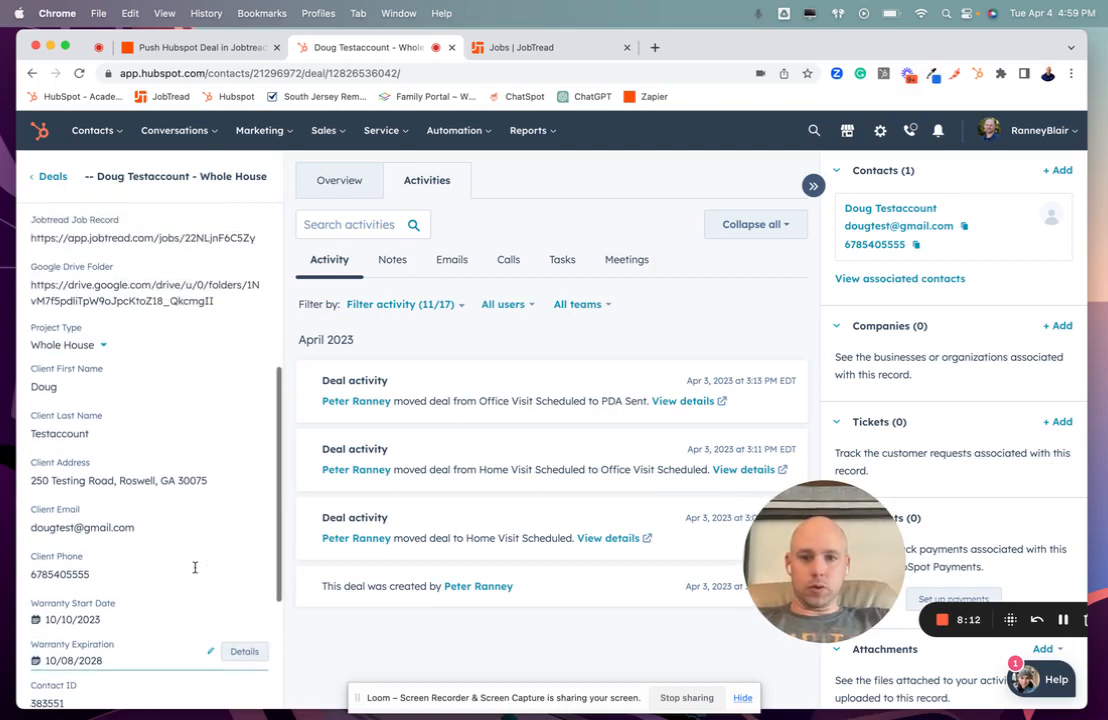
pyautogui.scroll(1, 195, 567)
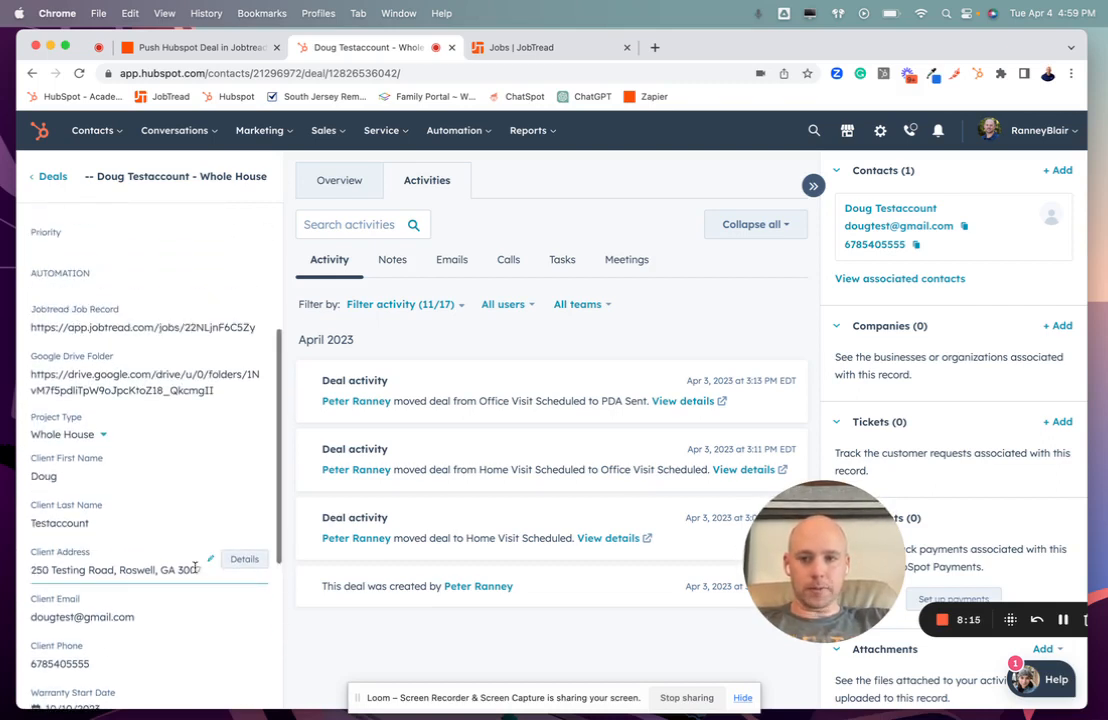
pyautogui.scroll(1, 195, 567)
pyautogui.scroll(-6, 195, 567)
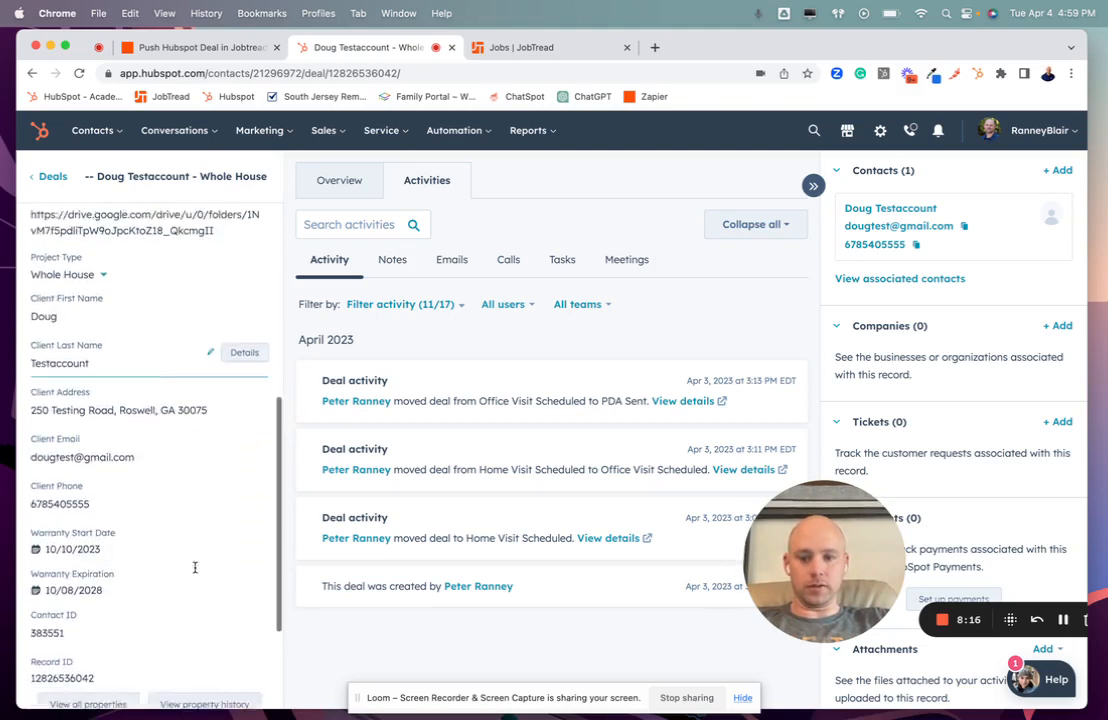
pyautogui.scroll(-1, 195, 567)
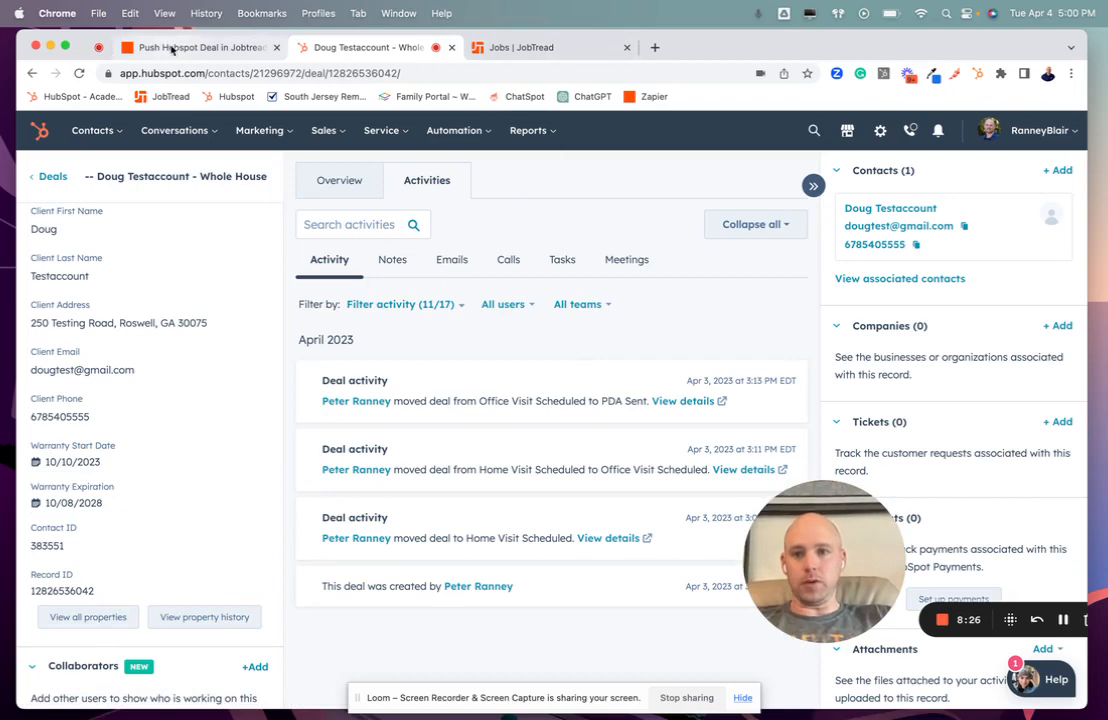
# Return to Zapier and search all HubSpot fields available for Customer Name for "client", then close the list without inserting anything
pyautogui.click(172, 48)
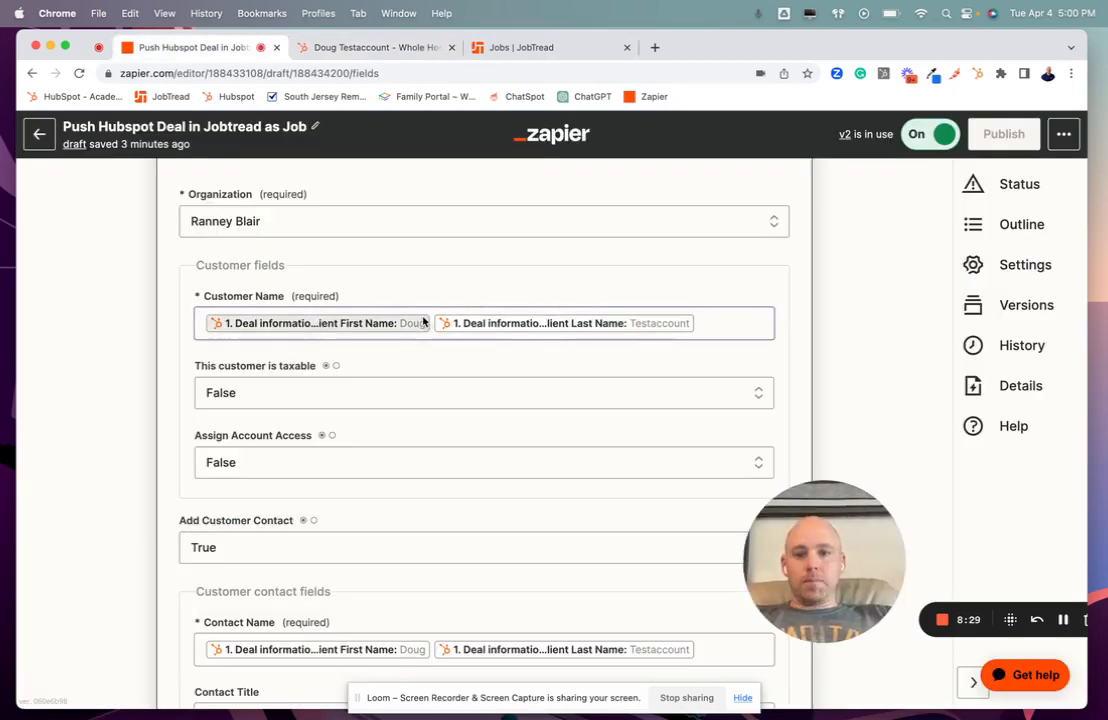
pyautogui.scroll(-3, 166, 328)
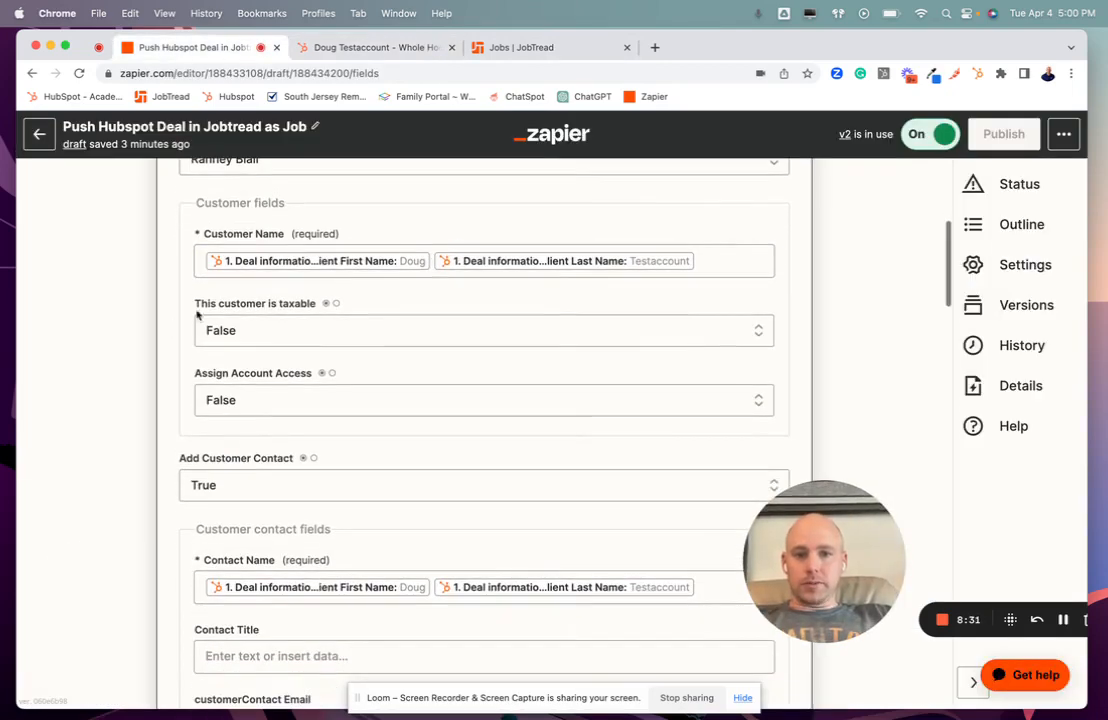
pyautogui.click(728, 259)
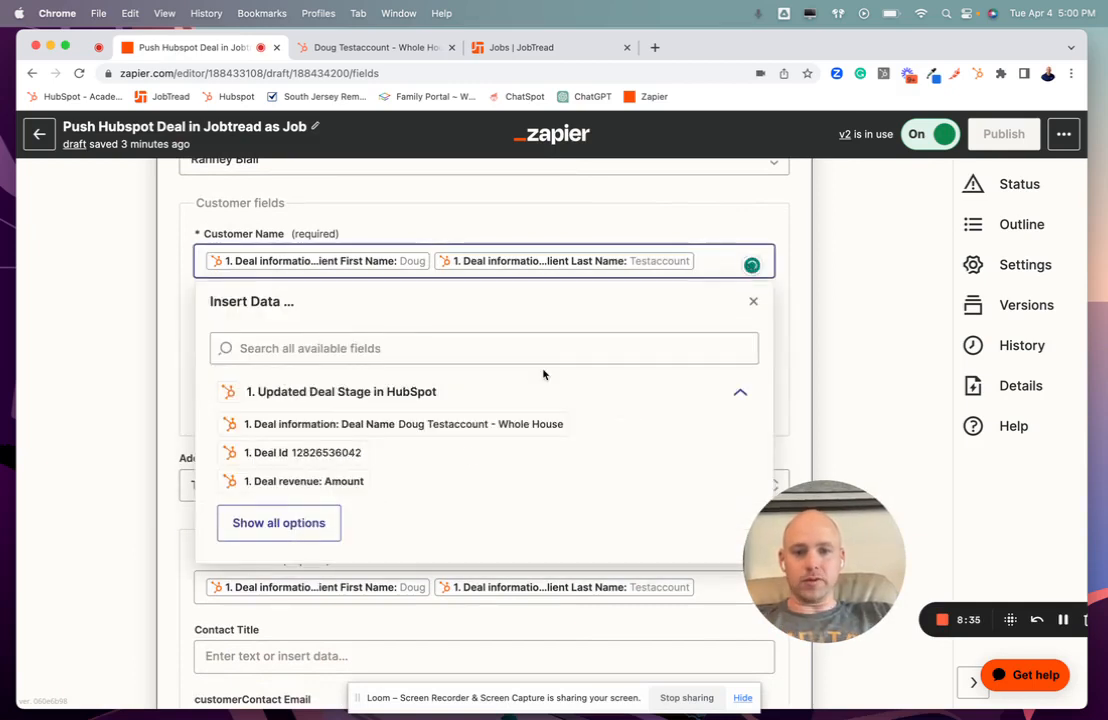
pyautogui.click(317, 527)
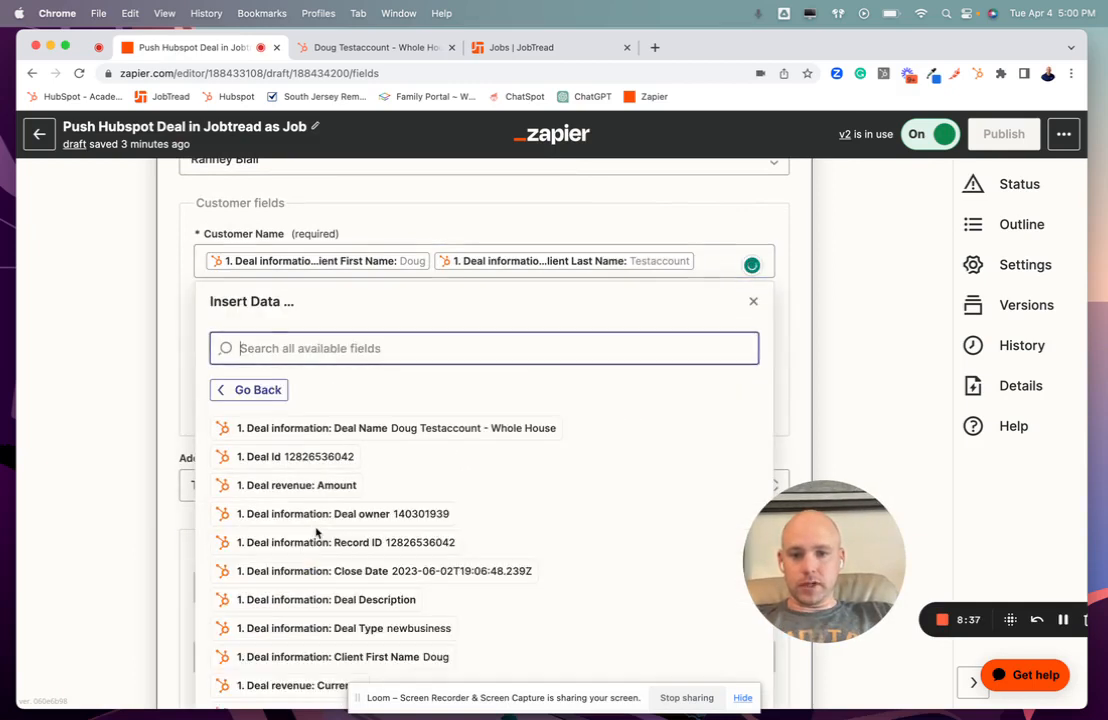
pyautogui.scroll(-2, 310, 450)
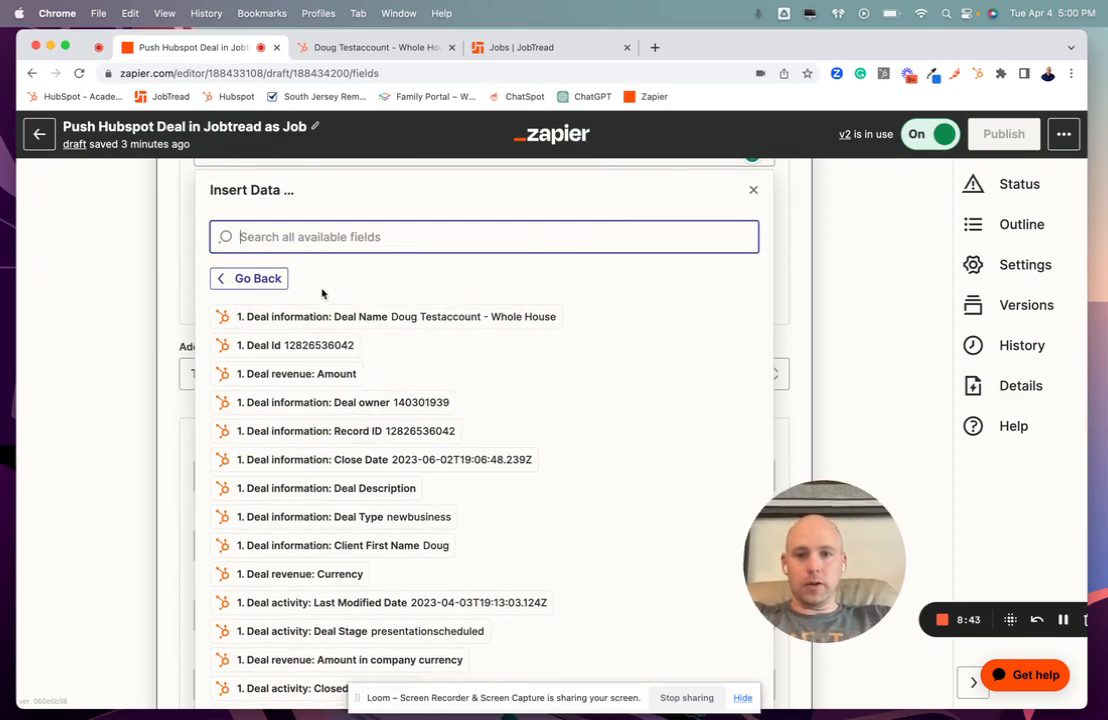
pyautogui.write('client')
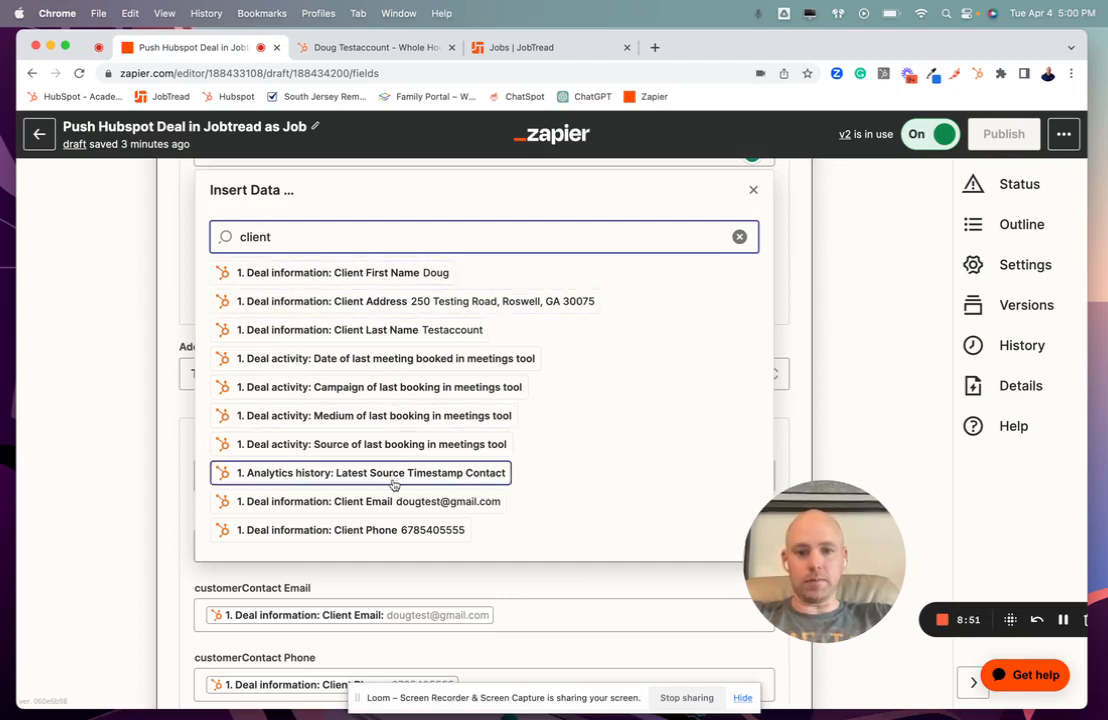
pyautogui.click(100, 360)
pyautogui.scroll(3, 180, 314)
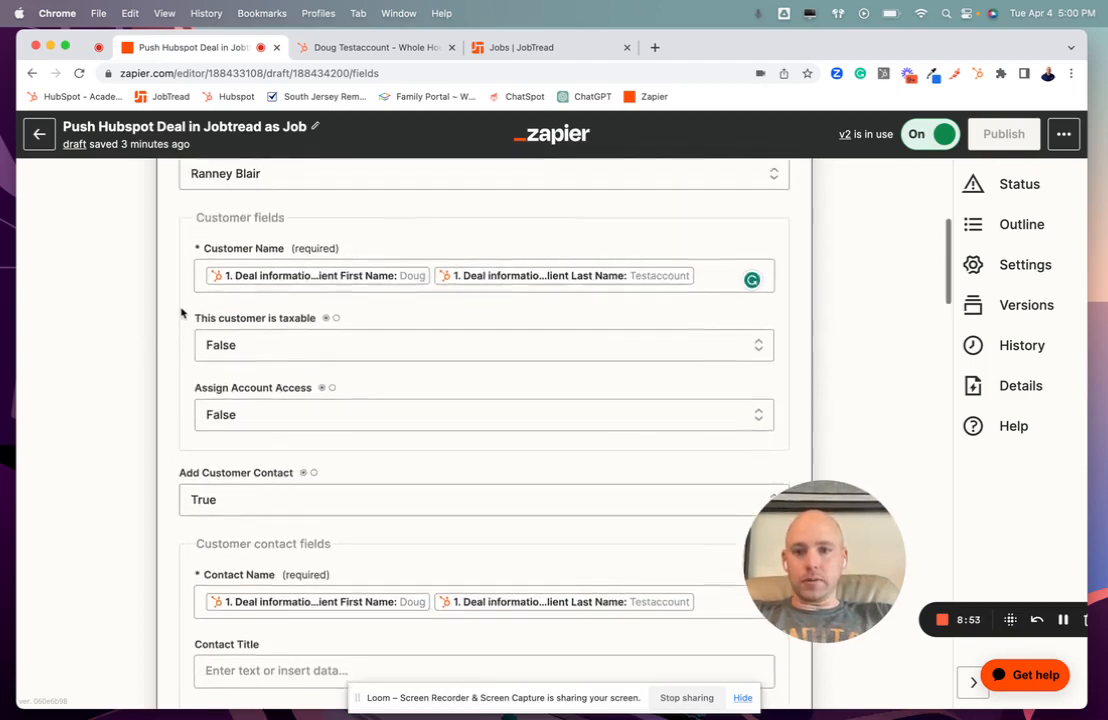
pyautogui.scroll(-2, 366, 297)
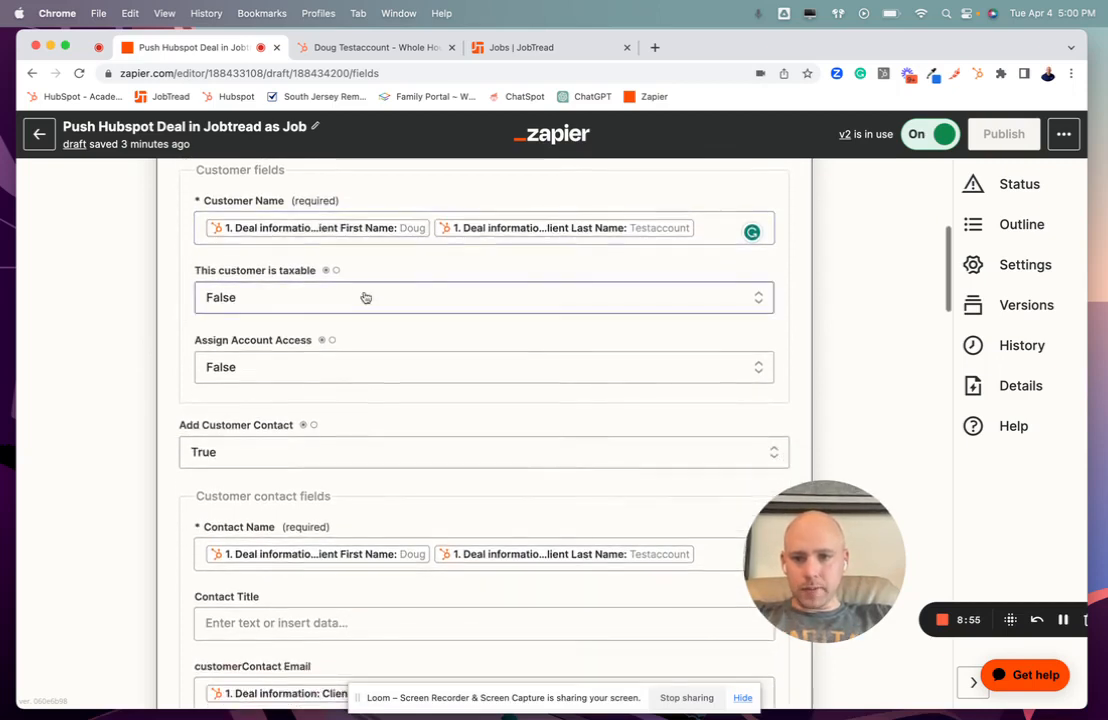
# Review the Create Customer action's tax, account access and customer contact settings down to the HubSpot contact ID and link mappings
pyautogui.scroll(-2, 313, 301)
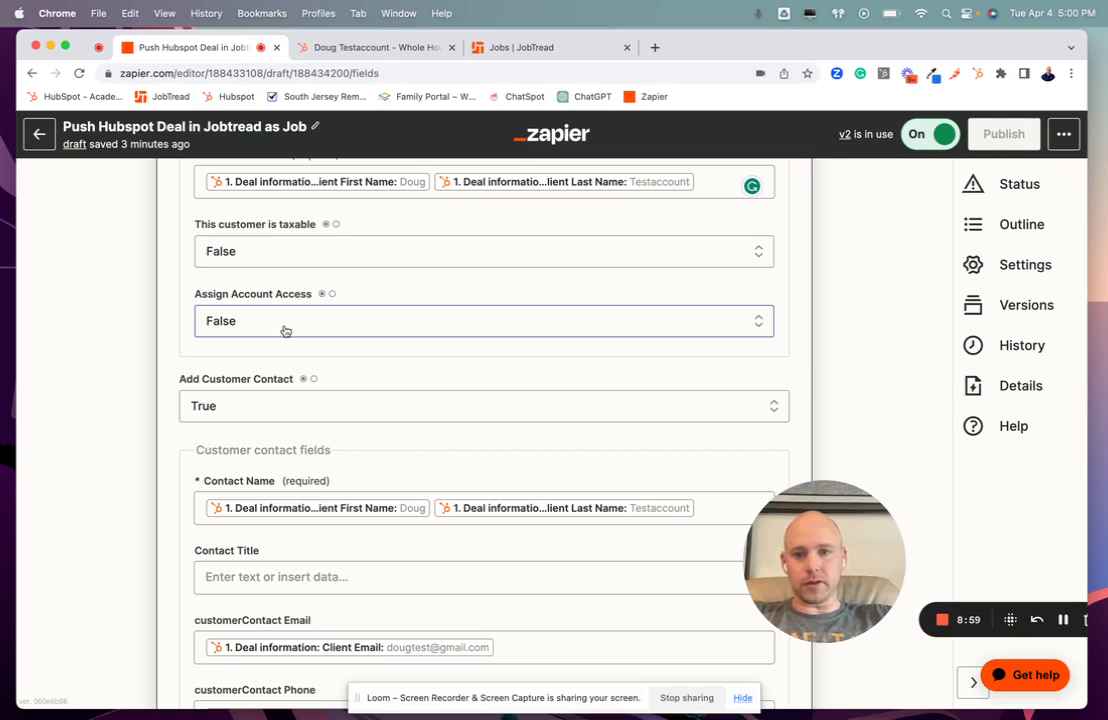
pyautogui.scroll(-1, 285, 331)
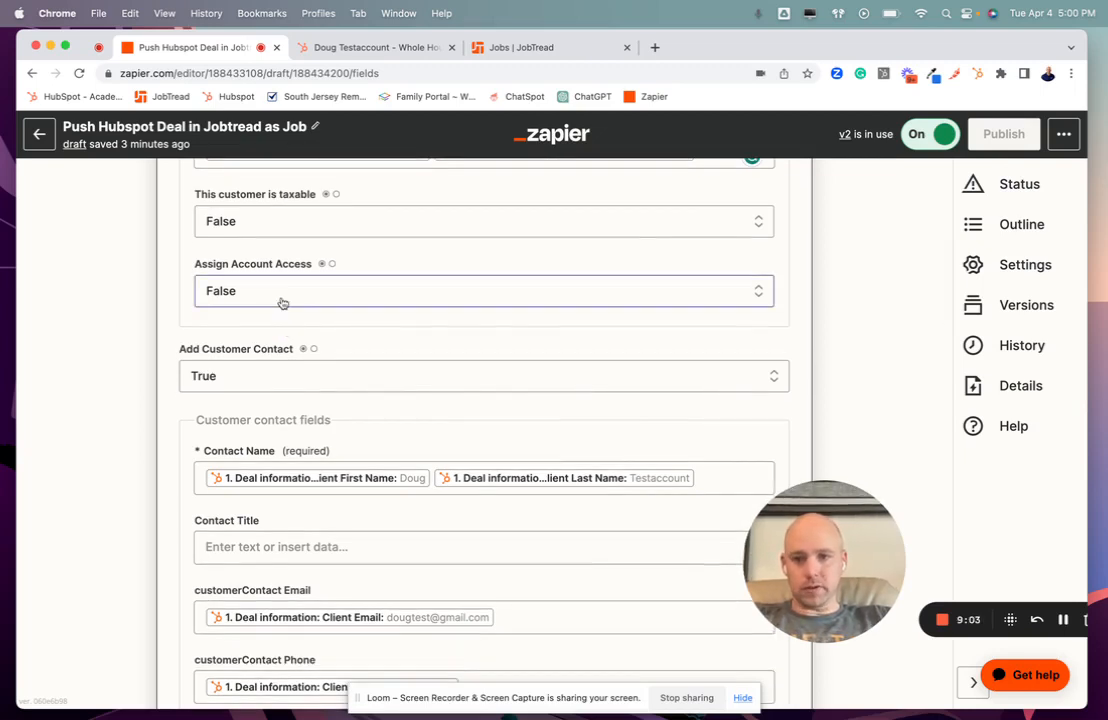
pyautogui.scroll(-3, 282, 303)
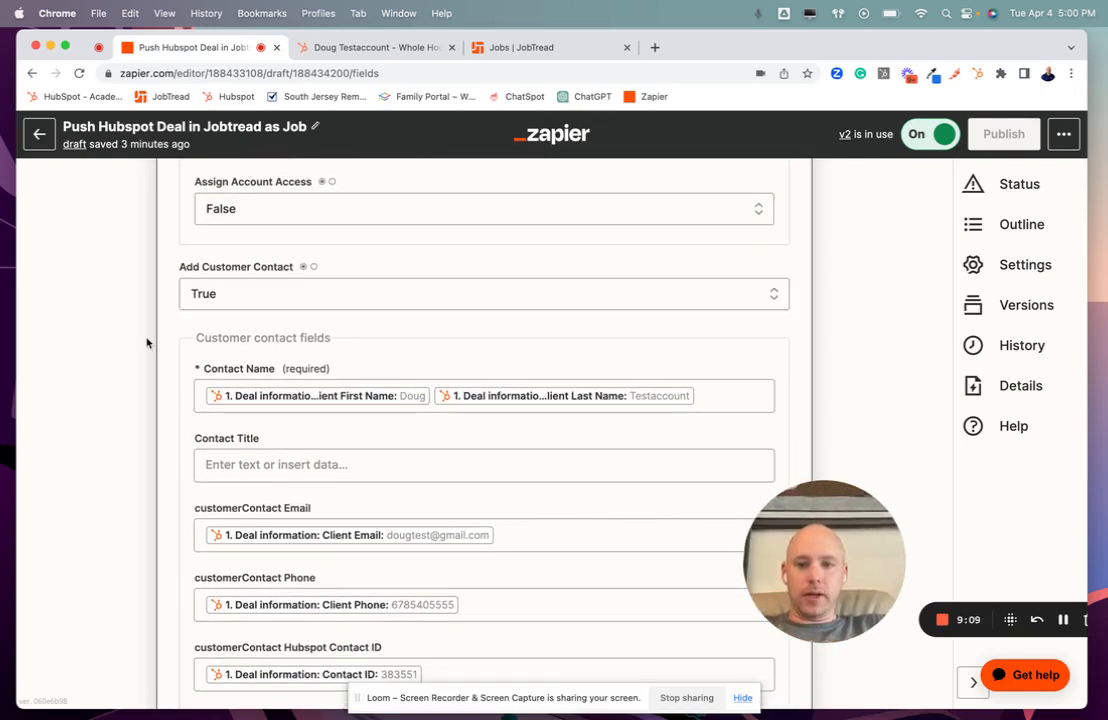
pyautogui.scroll(-3, 146, 343)
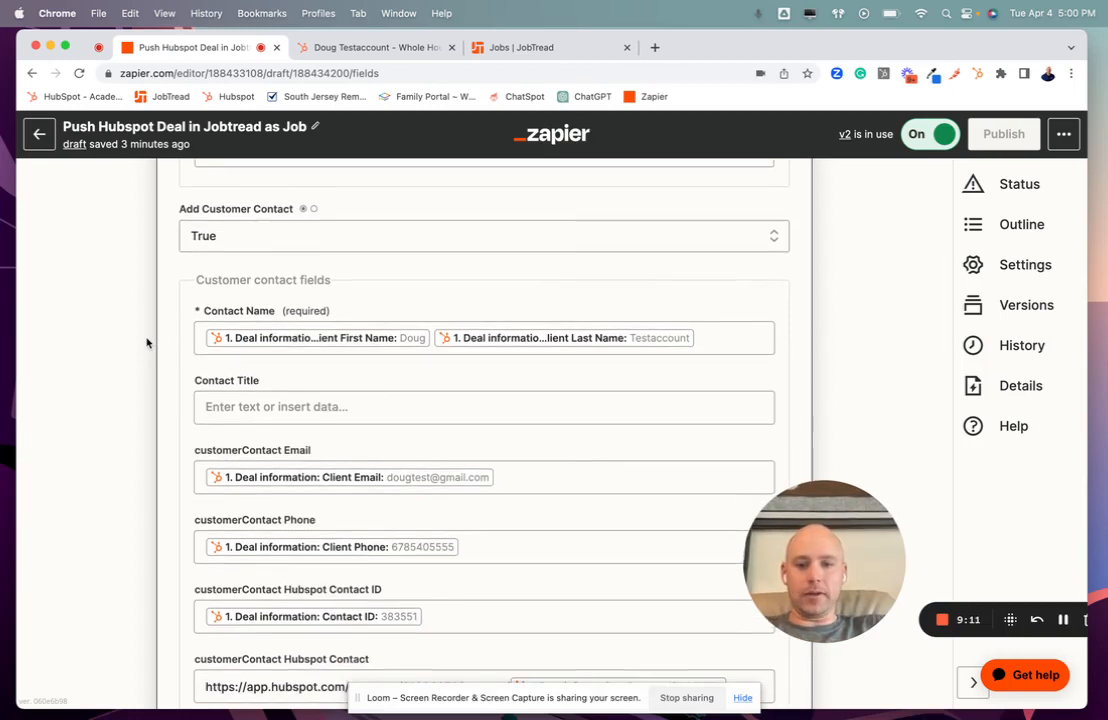
pyautogui.scroll(-1, 146, 343)
pyautogui.scroll(-2, 130, 300)
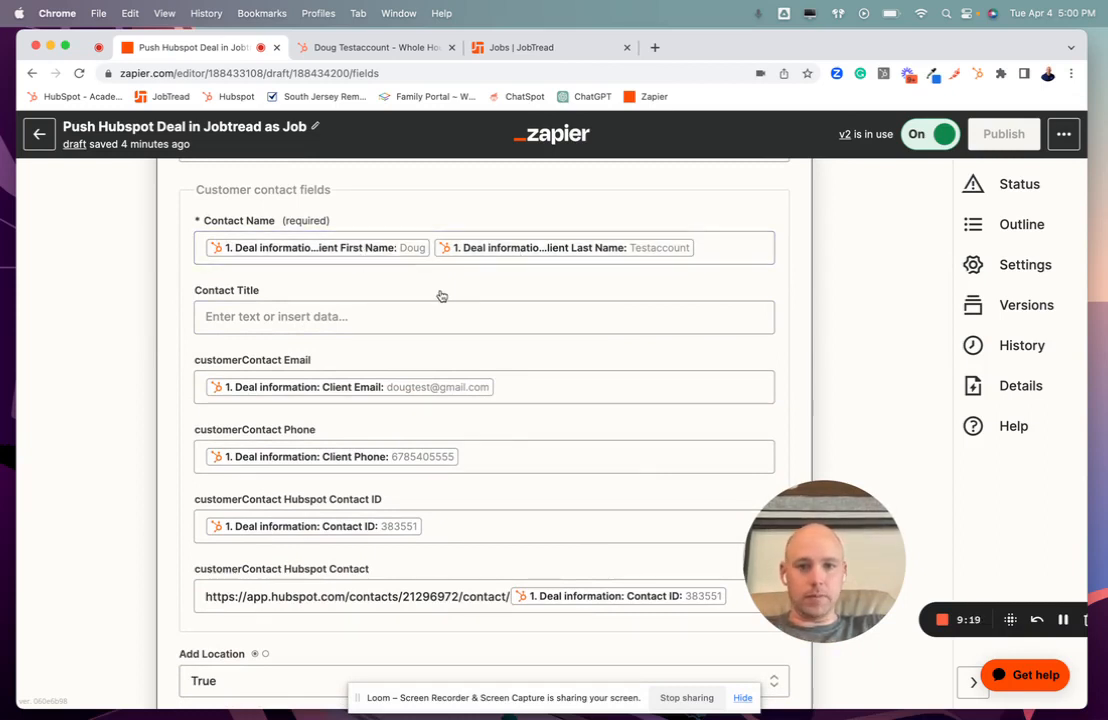
pyautogui.scroll(-3, 441, 296)
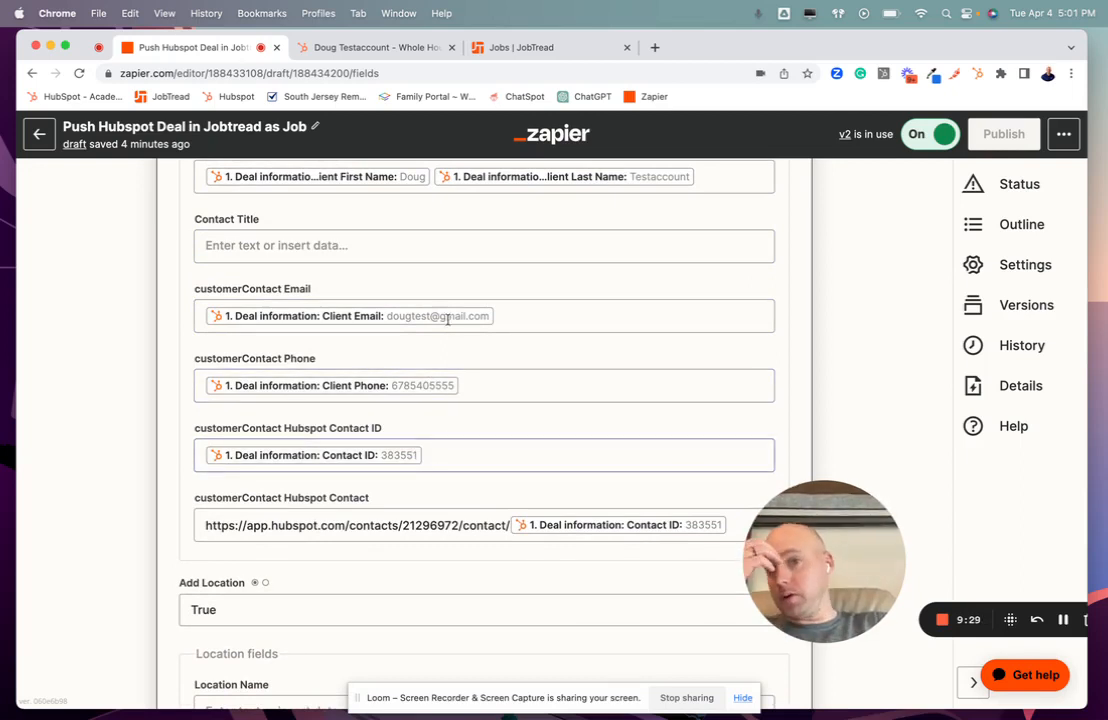
# Compare the HubSpot deal and JobTread's new job form with the Zap's contact fields, and highlight the Contact Title label in Zapier
pyautogui.click(380, 48)
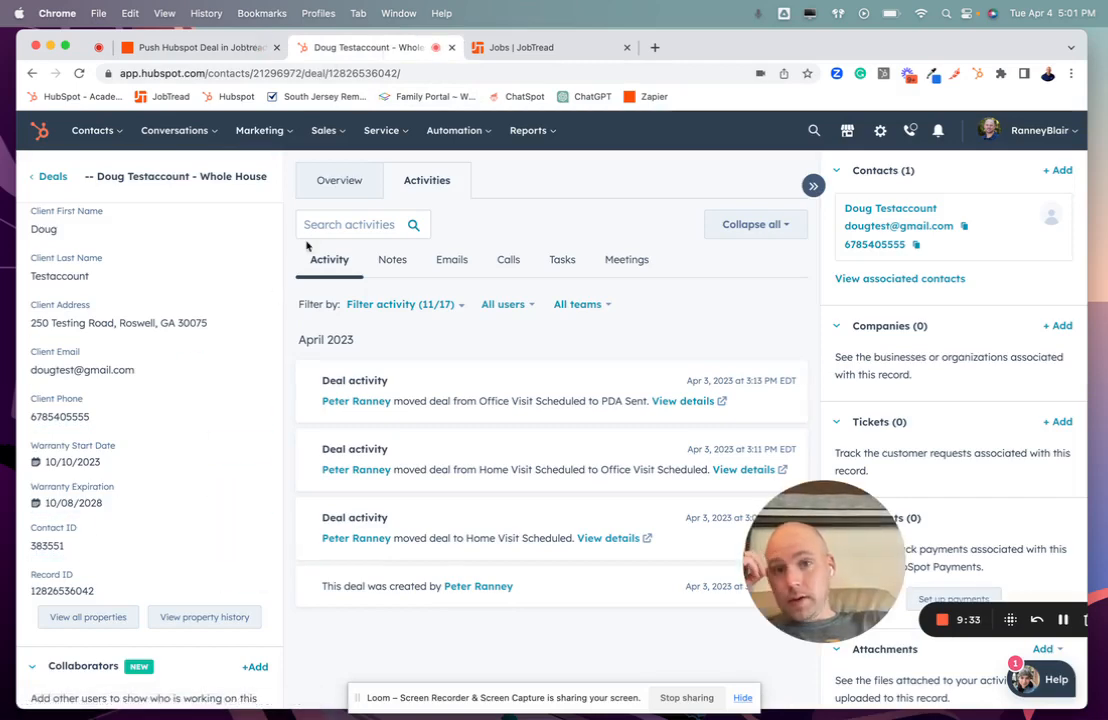
pyautogui.click(502, 47)
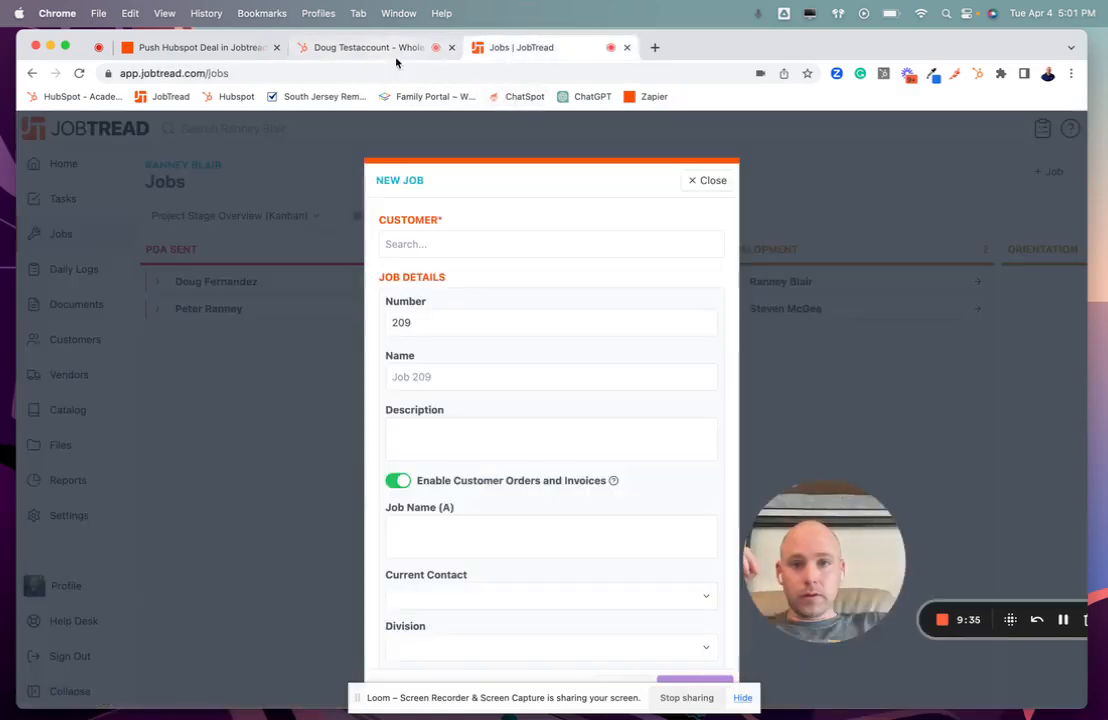
pyautogui.click(205, 47)
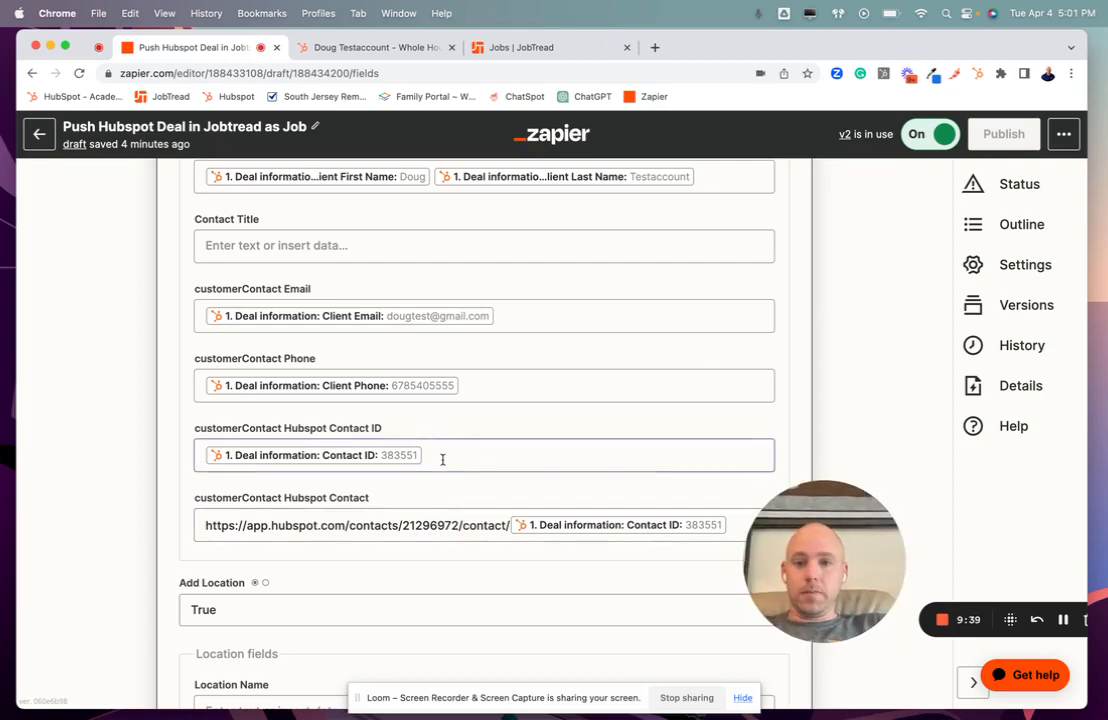
pyautogui.scroll(1, 442, 459)
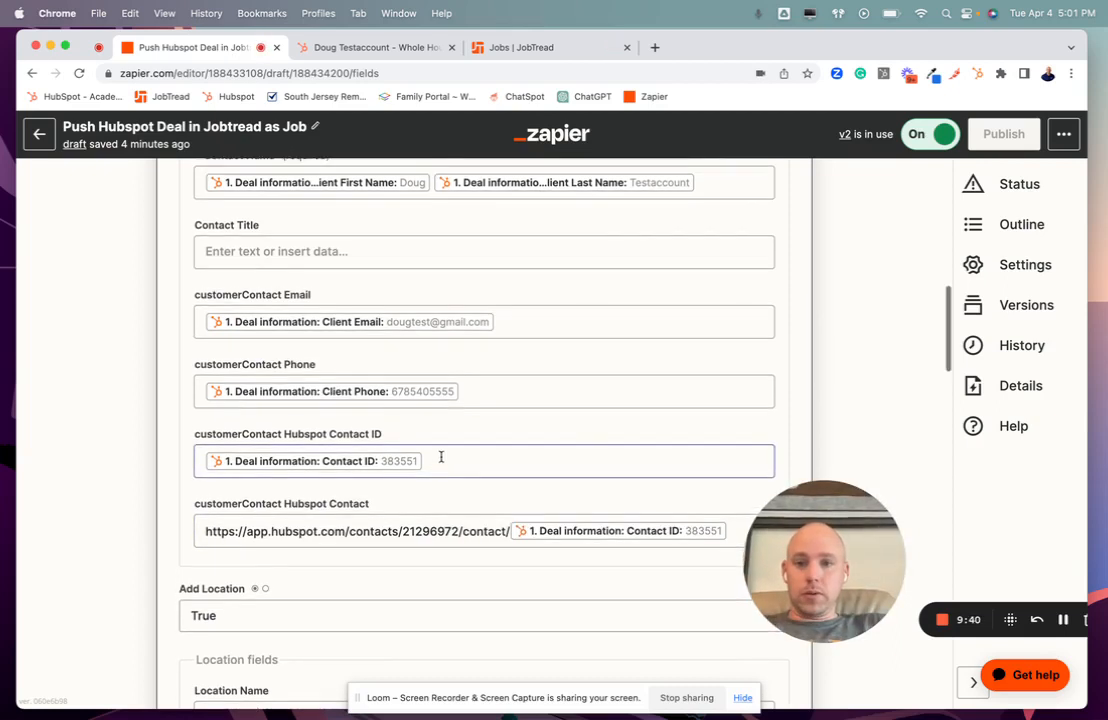
pyautogui.doubleClick(247, 225)
pyautogui.moveTo(240, 232); pyautogui.dragTo(198, 228)
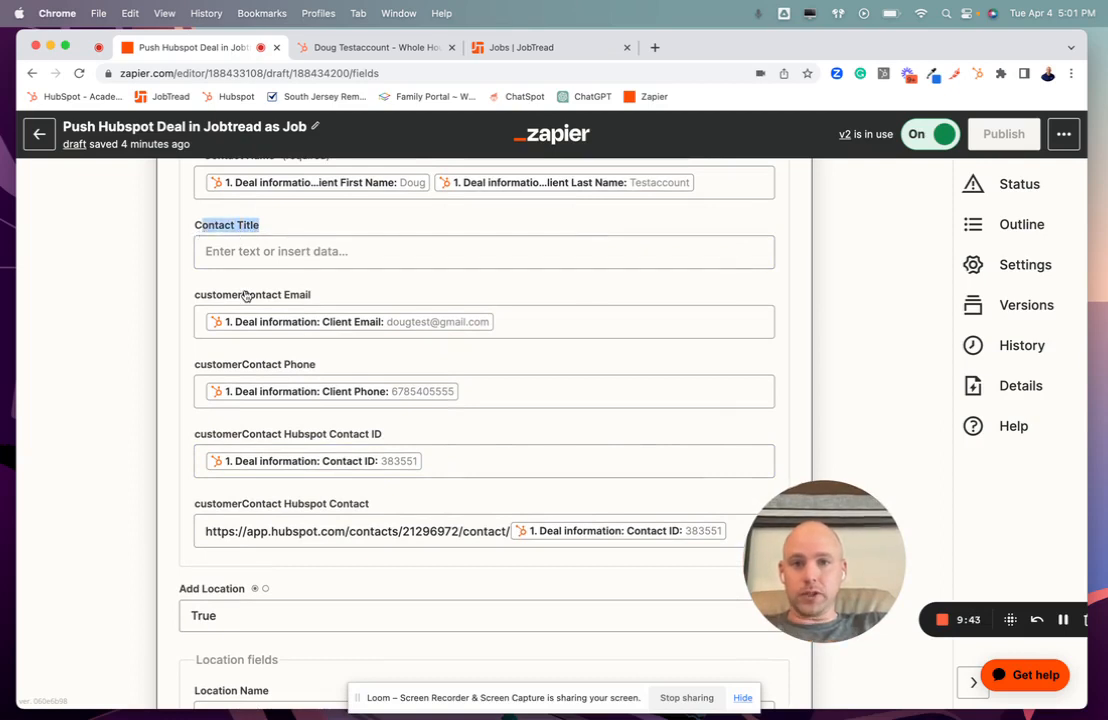
# Switch to JobTread, close the new job form and open the organization's custom fields settings
pyautogui.click(537, 50)
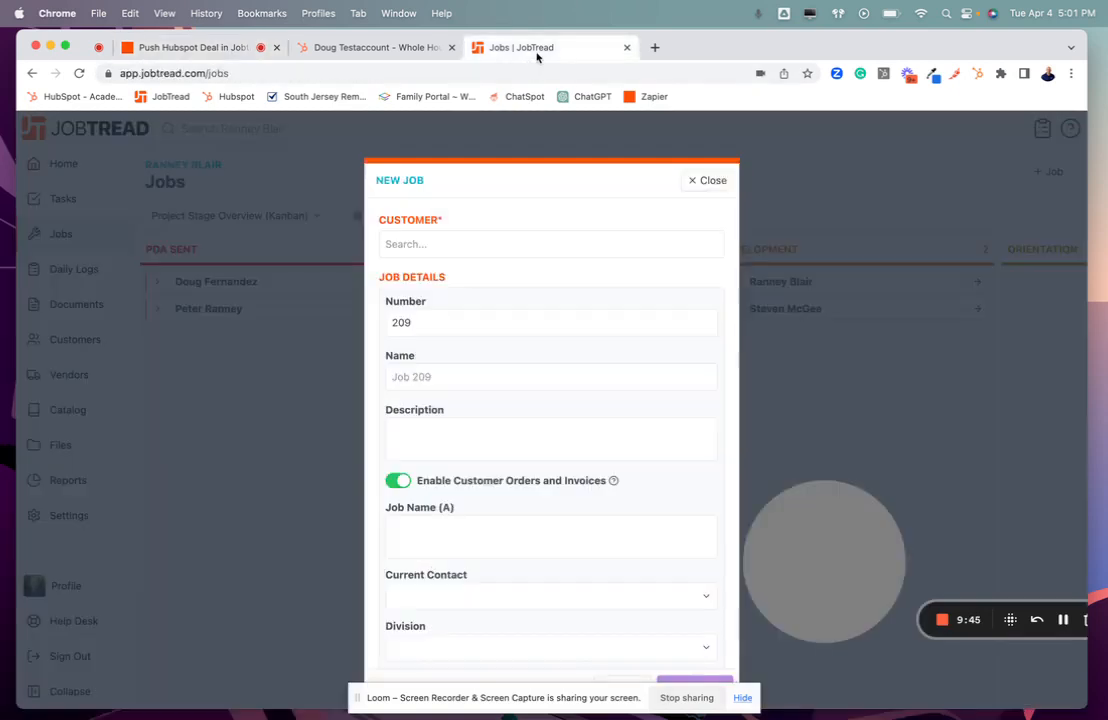
pyautogui.click(713, 182)
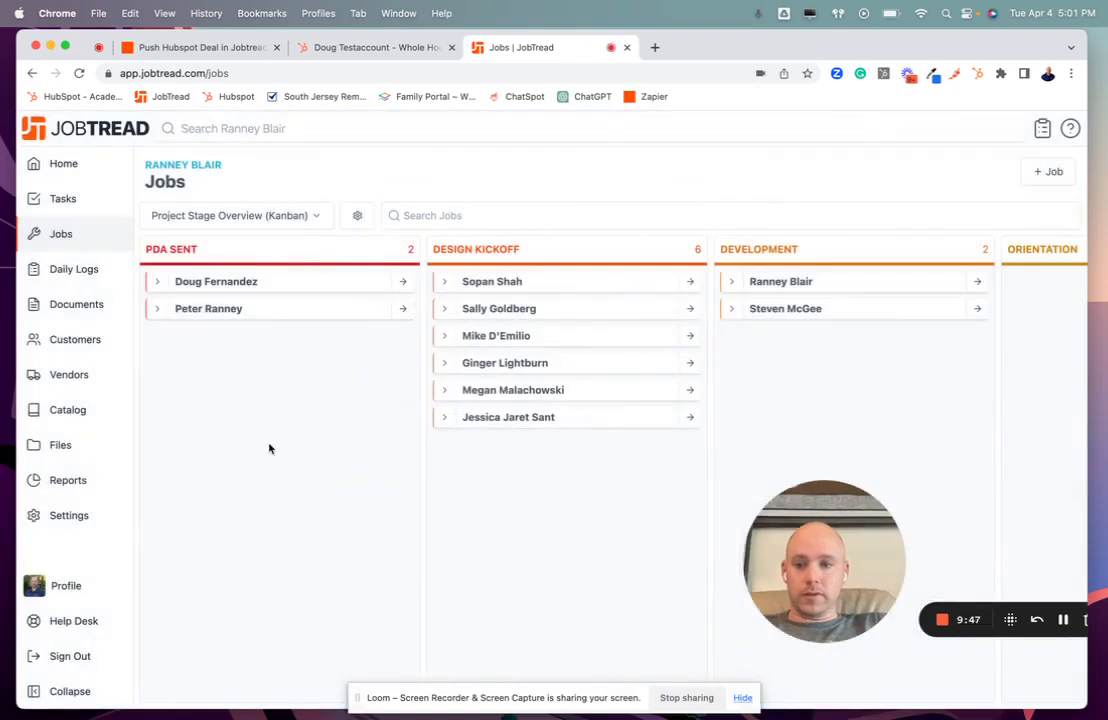
pyautogui.click(100, 515)
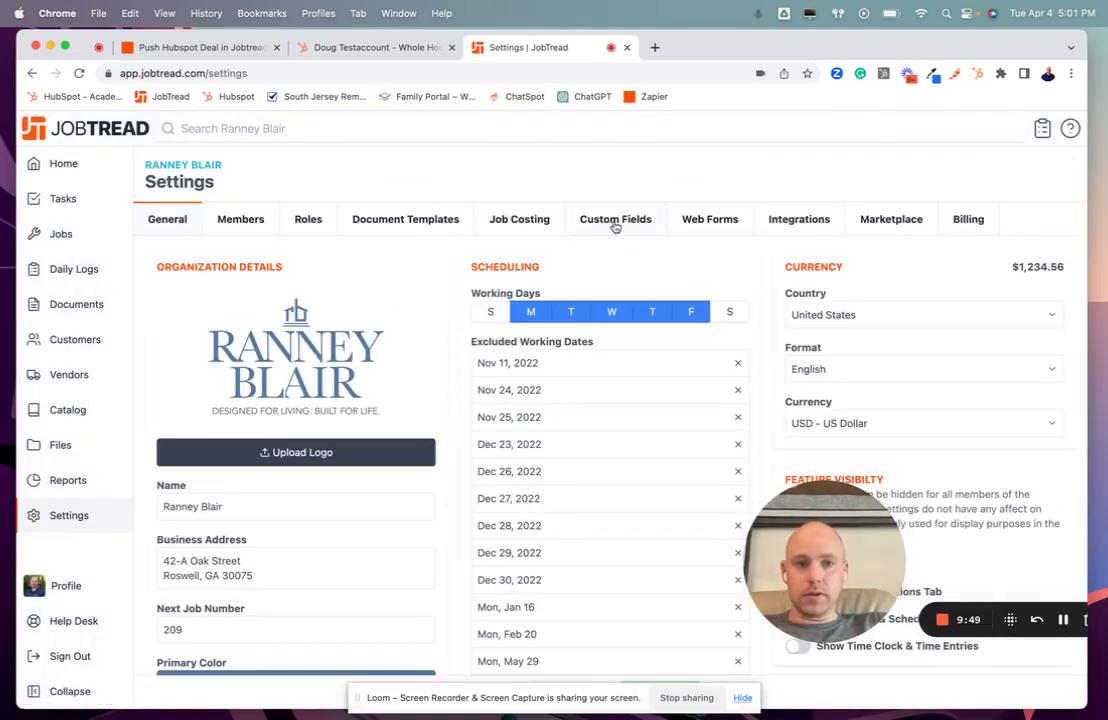
pyautogui.click(616, 227)
# Examine the Customer Contacts custom fields, highlighting Hubspot Contact ID and Hubspot Contact
pyautogui.scroll(-5, 374, 445)
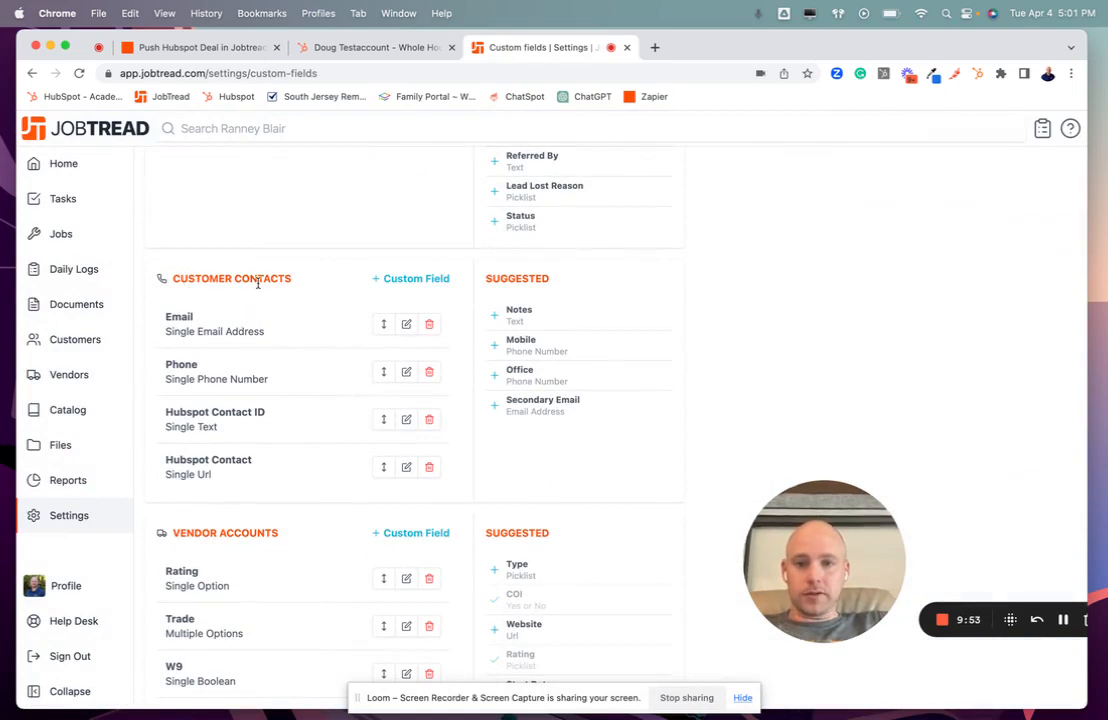
pyautogui.moveTo(180, 412); pyautogui.dragTo(262, 408)
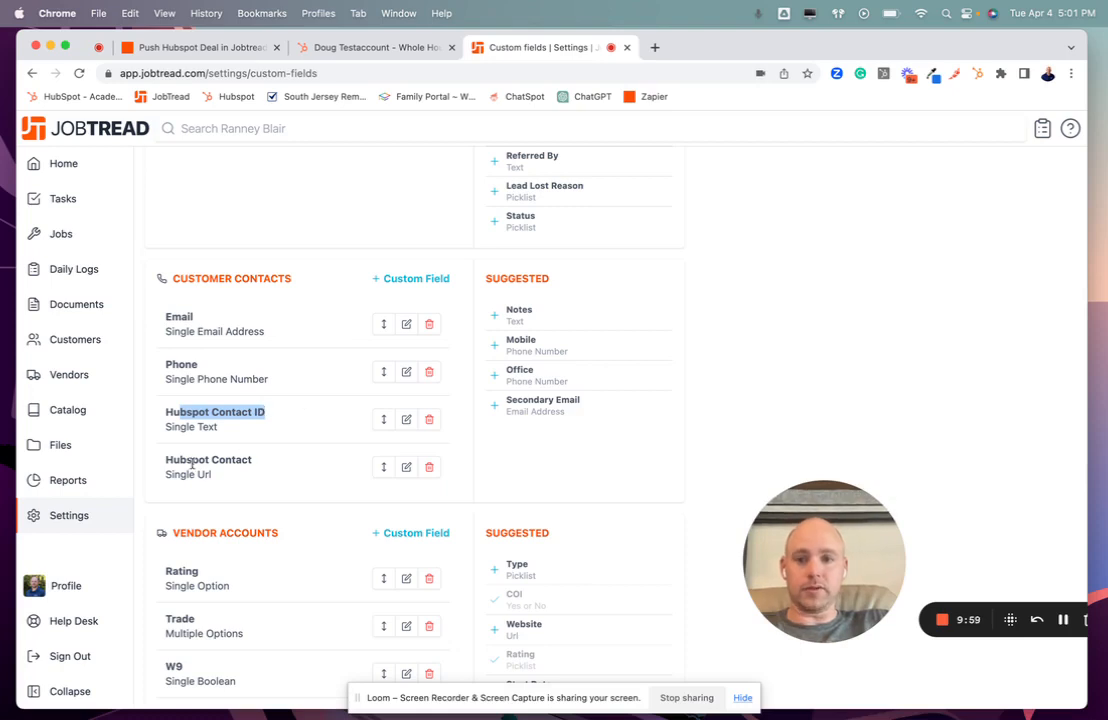
pyautogui.moveTo(188, 462); pyautogui.dragTo(242, 464)
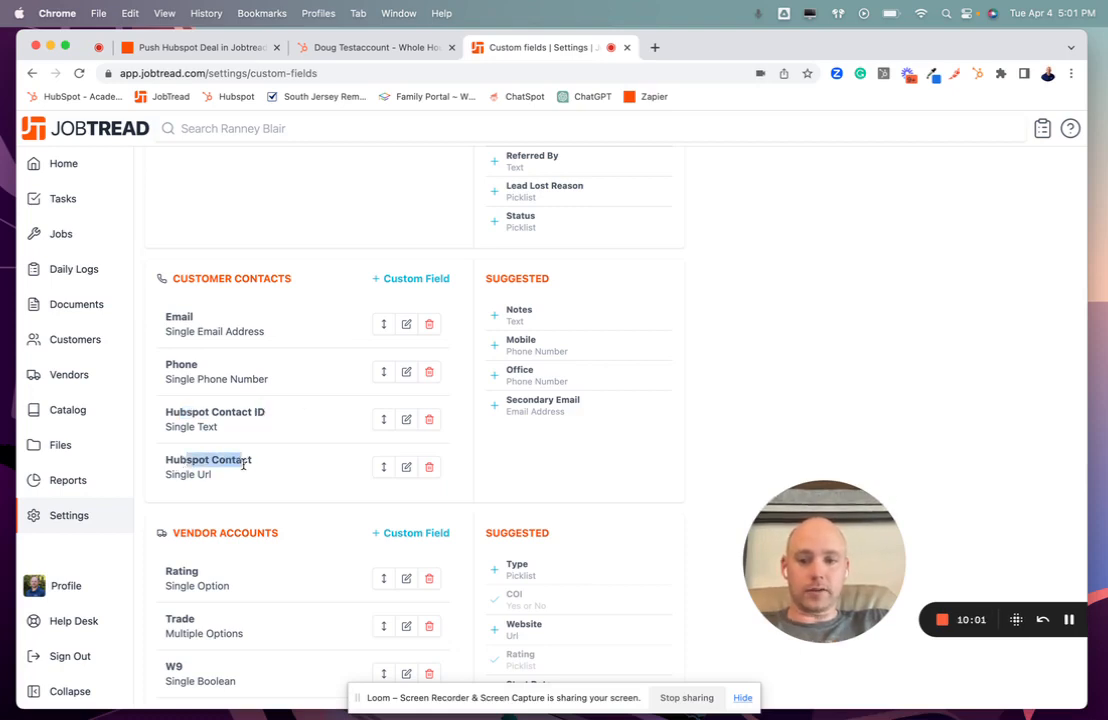
# Examine the Jobs custom fields, highlighting Hubspot Deal ID (A), Hubspot Deal (A) and Google Drive Folder (A)
pyautogui.scroll(-6, 243, 464)
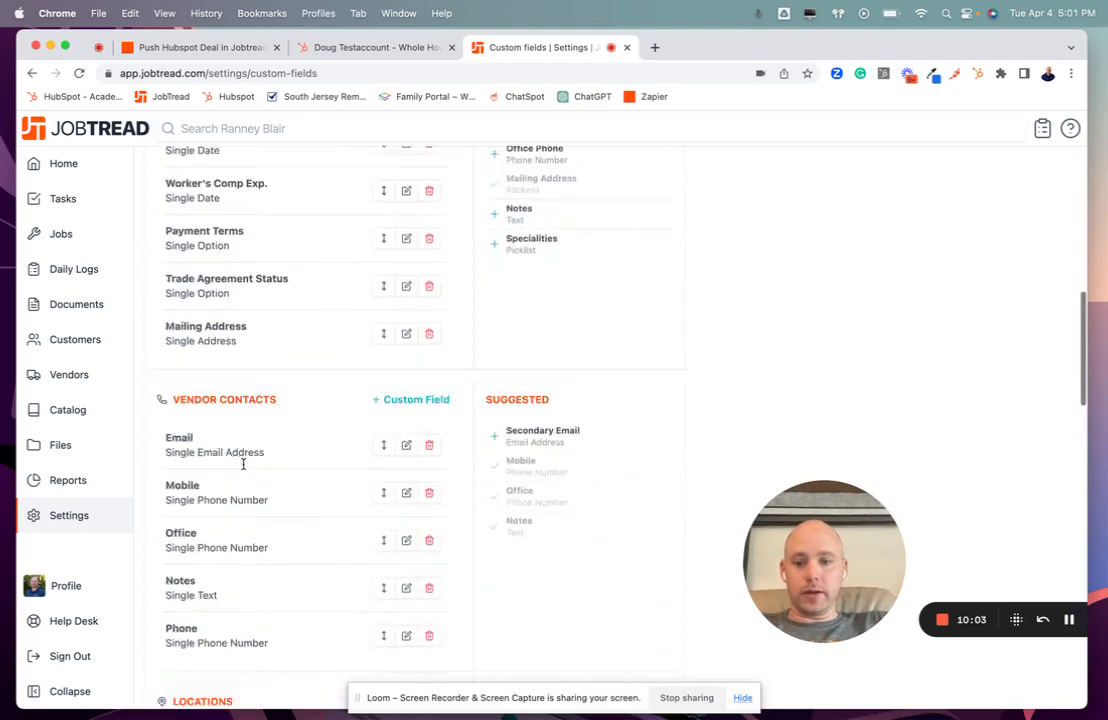
pyautogui.scroll(-7, 243, 464)
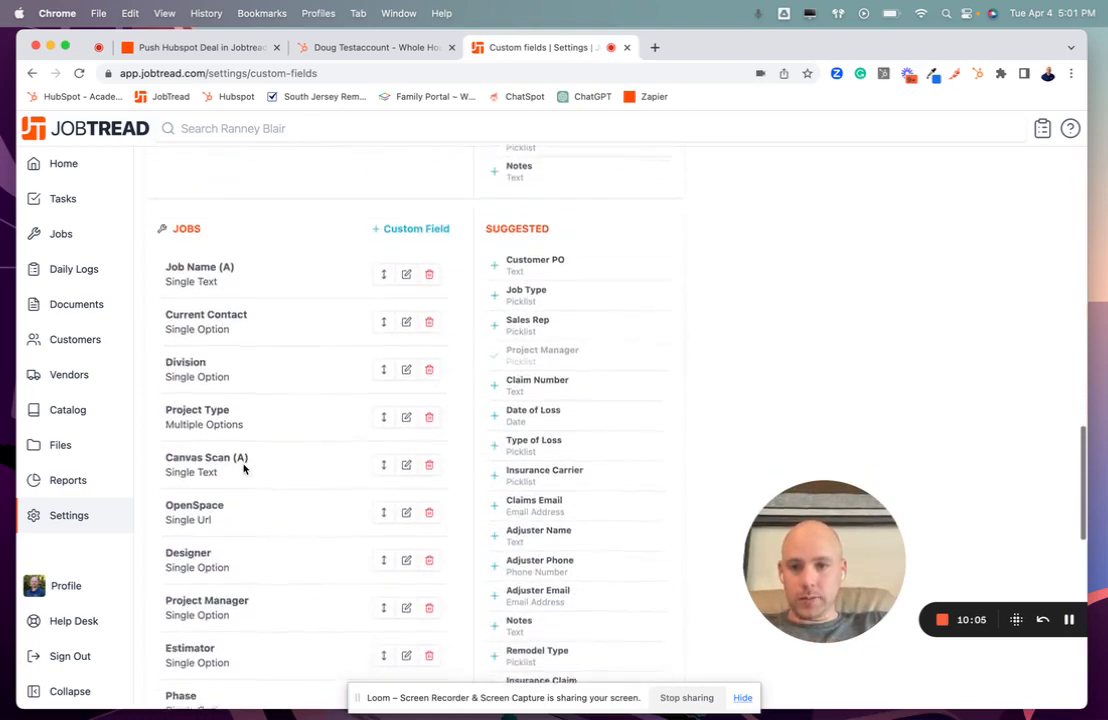
pyautogui.scroll(-1, 243, 468)
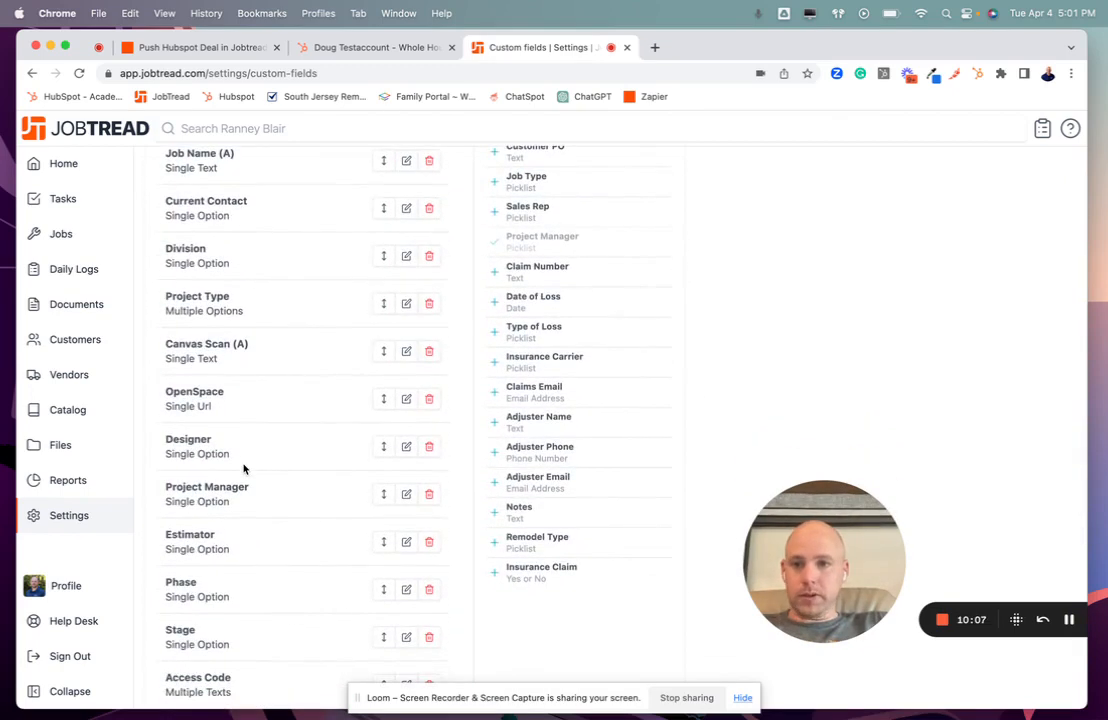
pyautogui.scroll(-1, 248, 378)
pyautogui.scroll(-1, 248, 378)
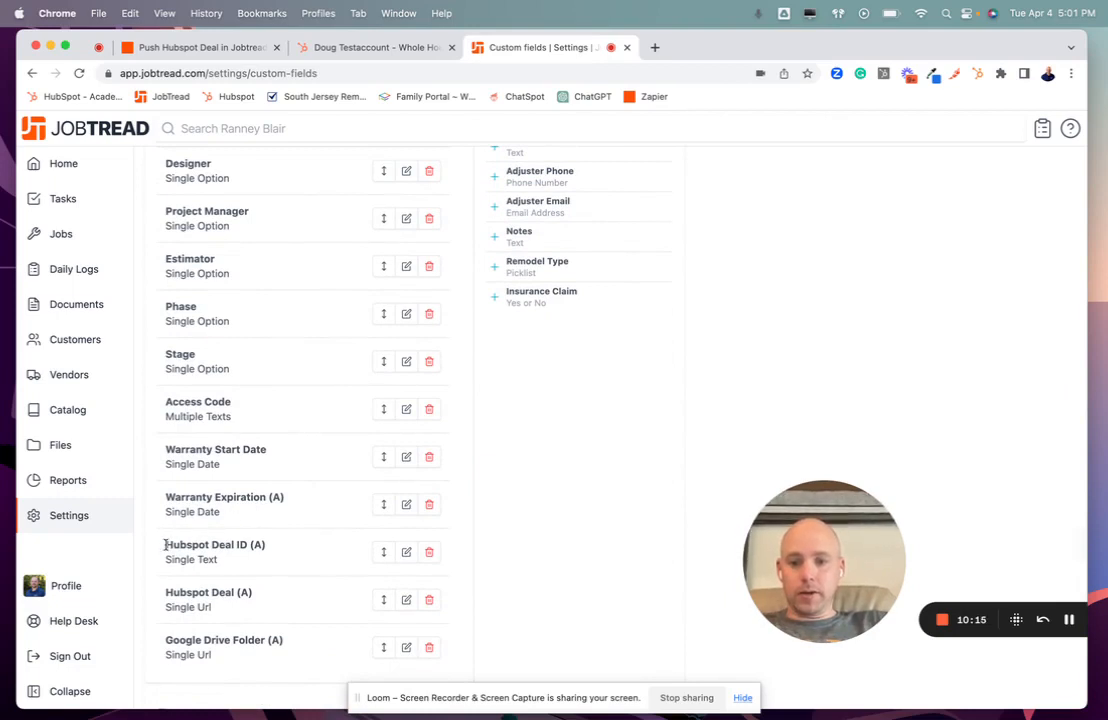
pyautogui.moveTo(166, 545); pyautogui.dragTo(265, 544)
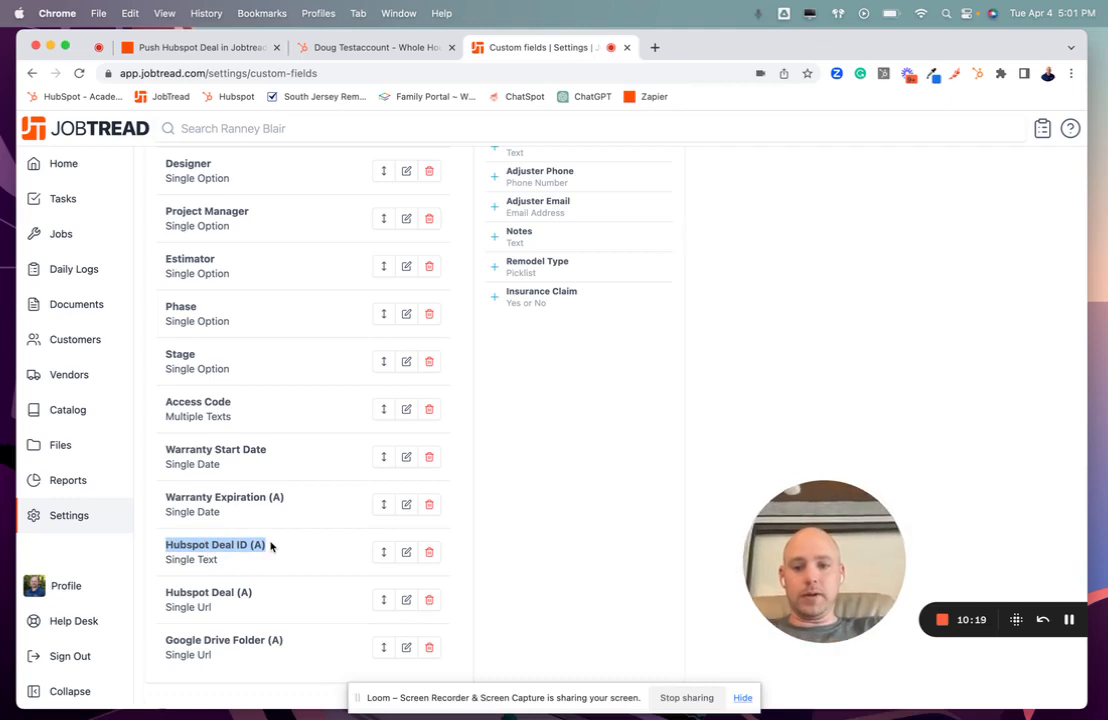
pyautogui.moveTo(173, 593); pyautogui.dragTo(250, 596)
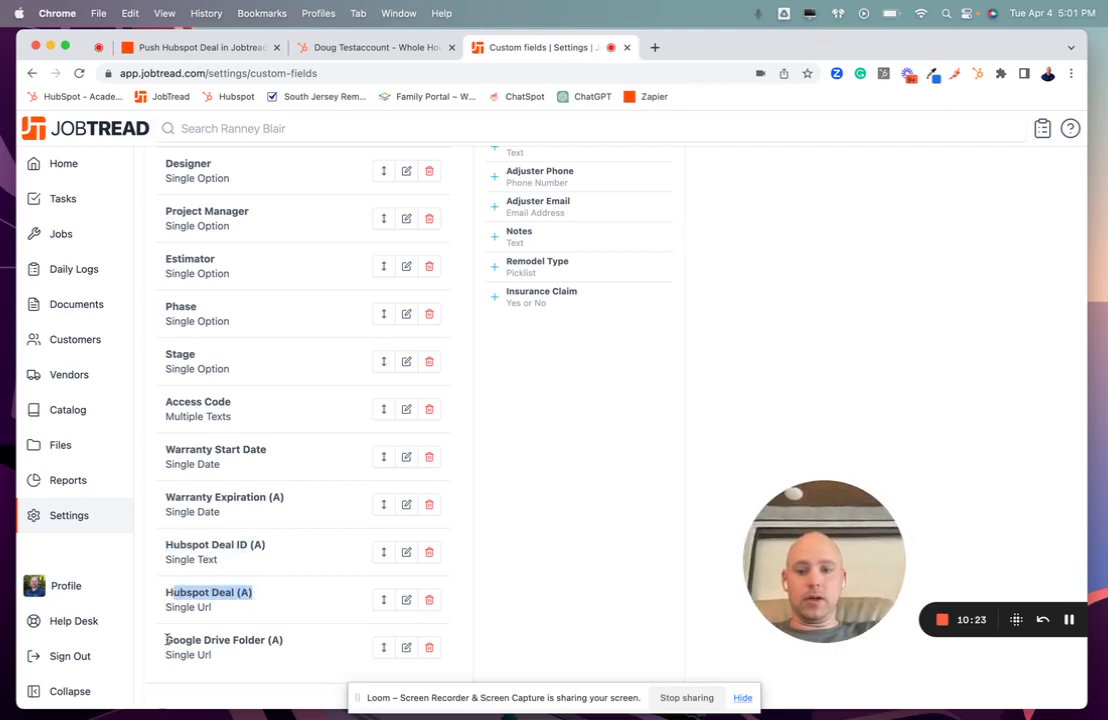
pyautogui.moveTo(166, 640); pyautogui.dragTo(282, 638)
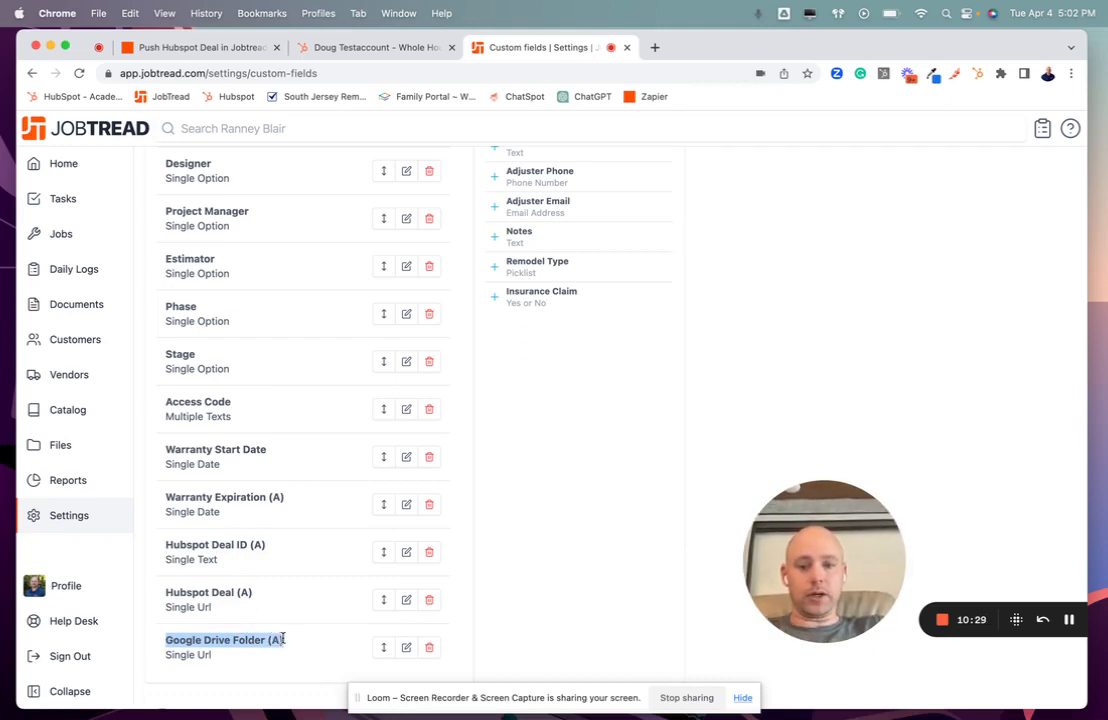
# Return to Zapier by way of the HubSpot deal and recheck the Create Customer action from its trigger down to the HubSpot contact fields
pyautogui.click(398, 50)
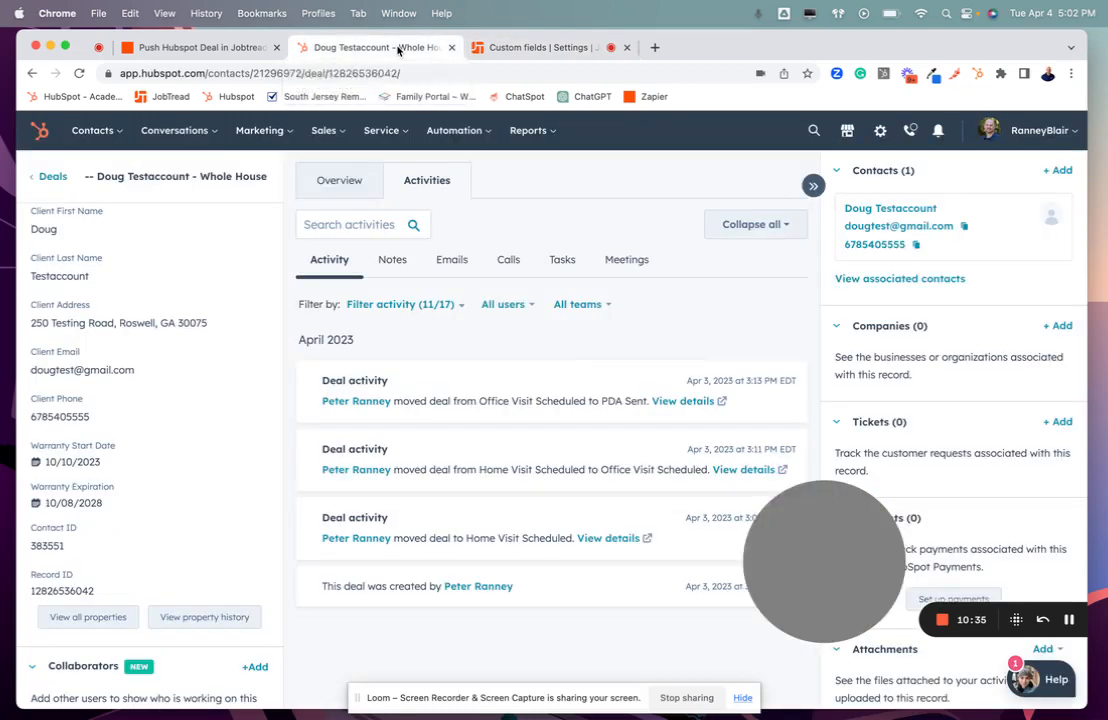
pyautogui.click(217, 57)
pyautogui.scroll(10, 377, 467)
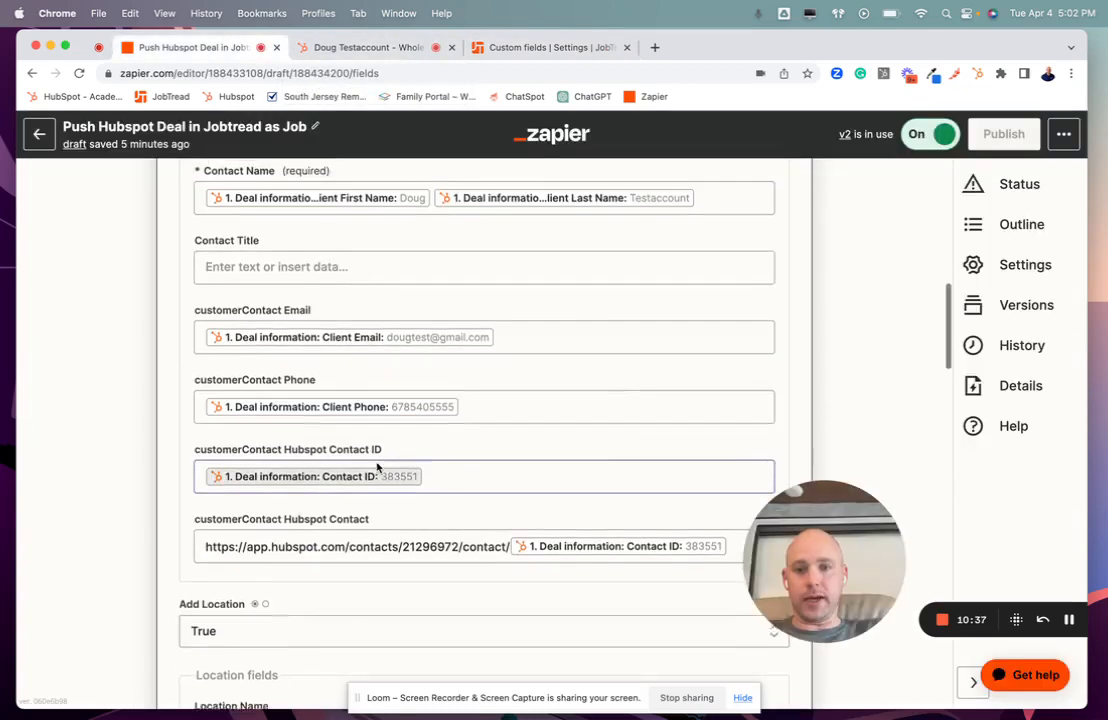
pyautogui.scroll(4, 377, 467)
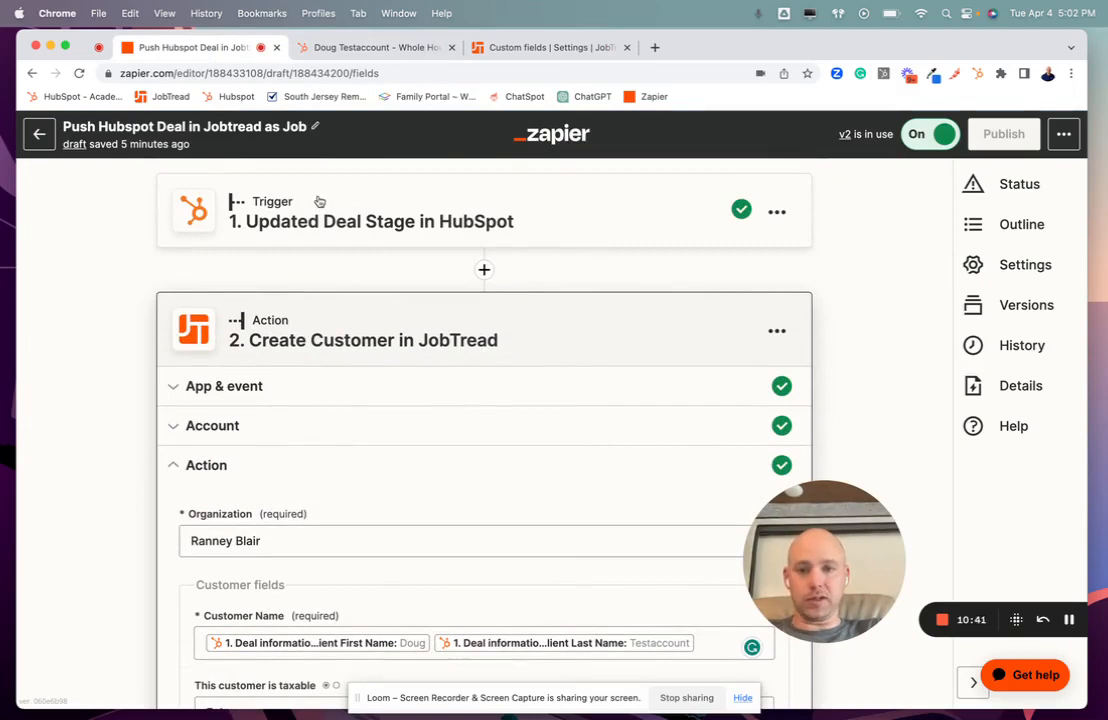
pyautogui.scroll(-10, 383, 390)
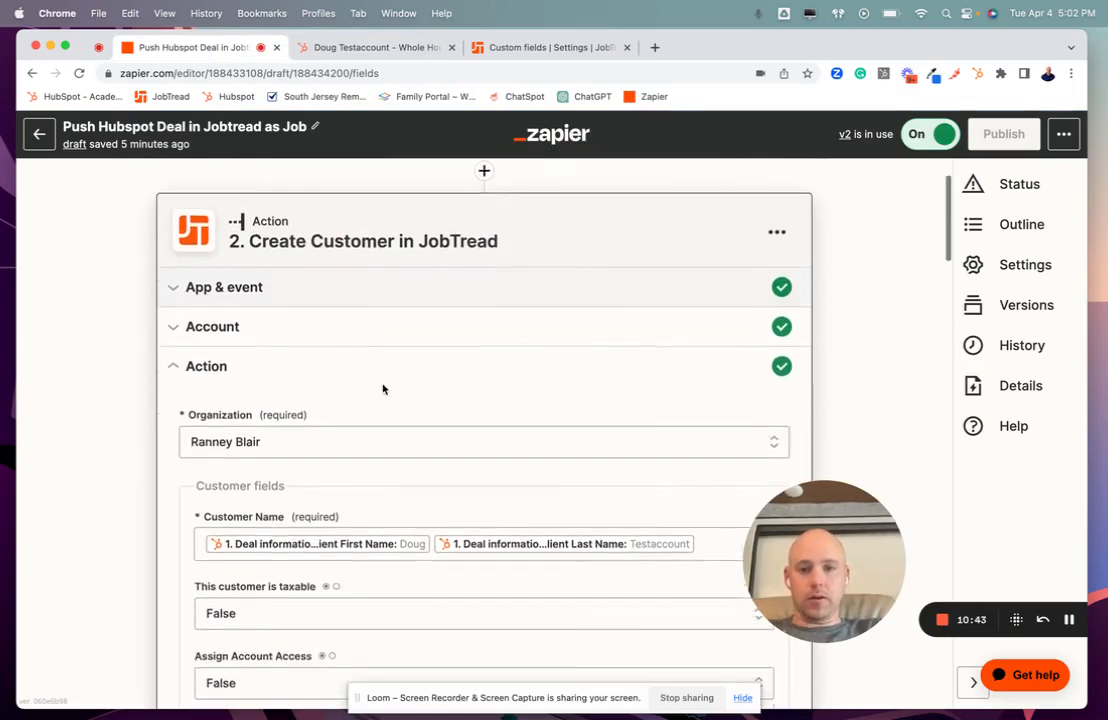
pyautogui.scroll(-1, 383, 385)
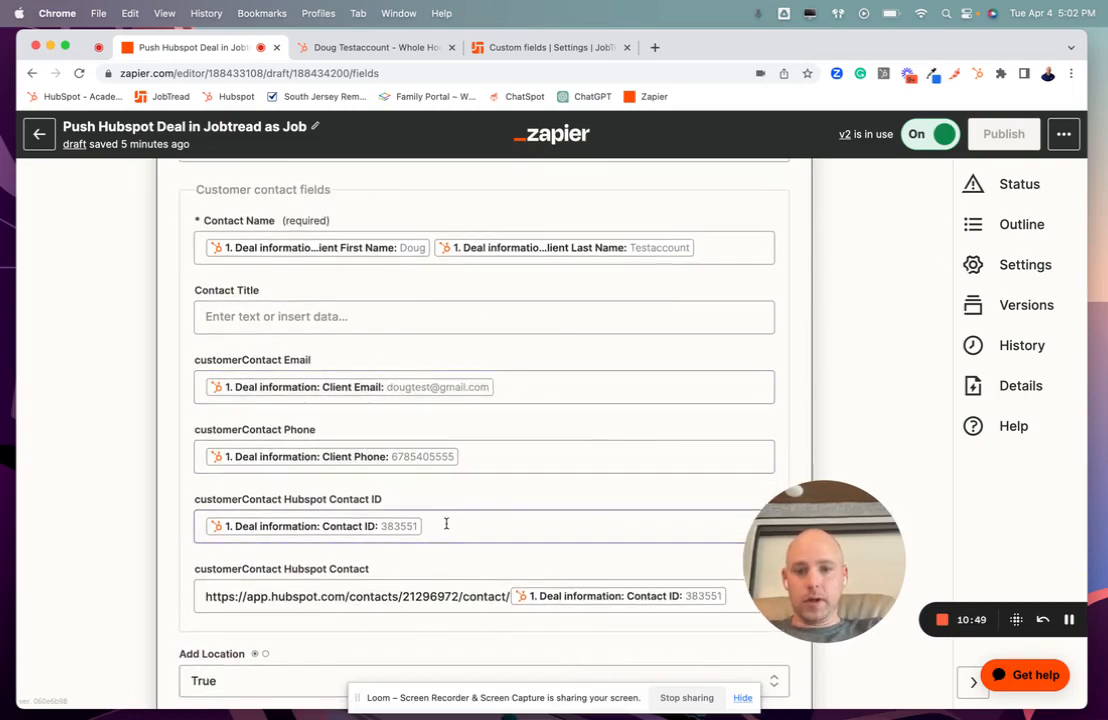
pyautogui.scroll(-1, 447, 525)
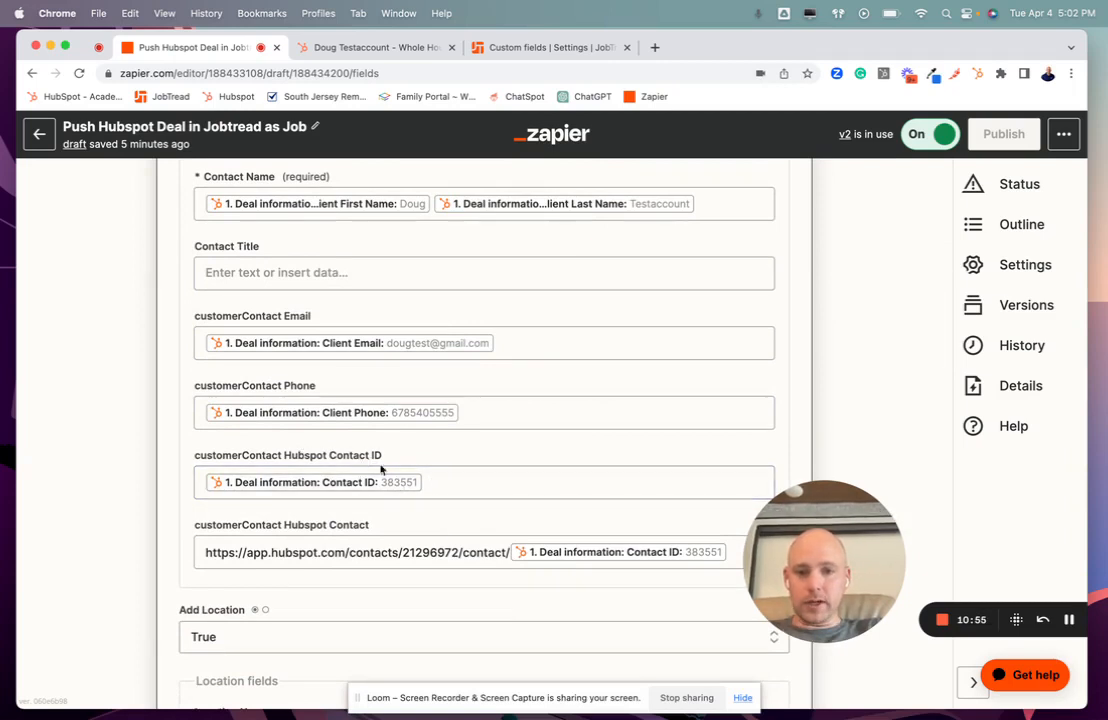
# Check the contact ID on the HubSpot deal, and review the Zap's HubSpot contact link and location fields in Zapier
pyautogui.click(355, 46)
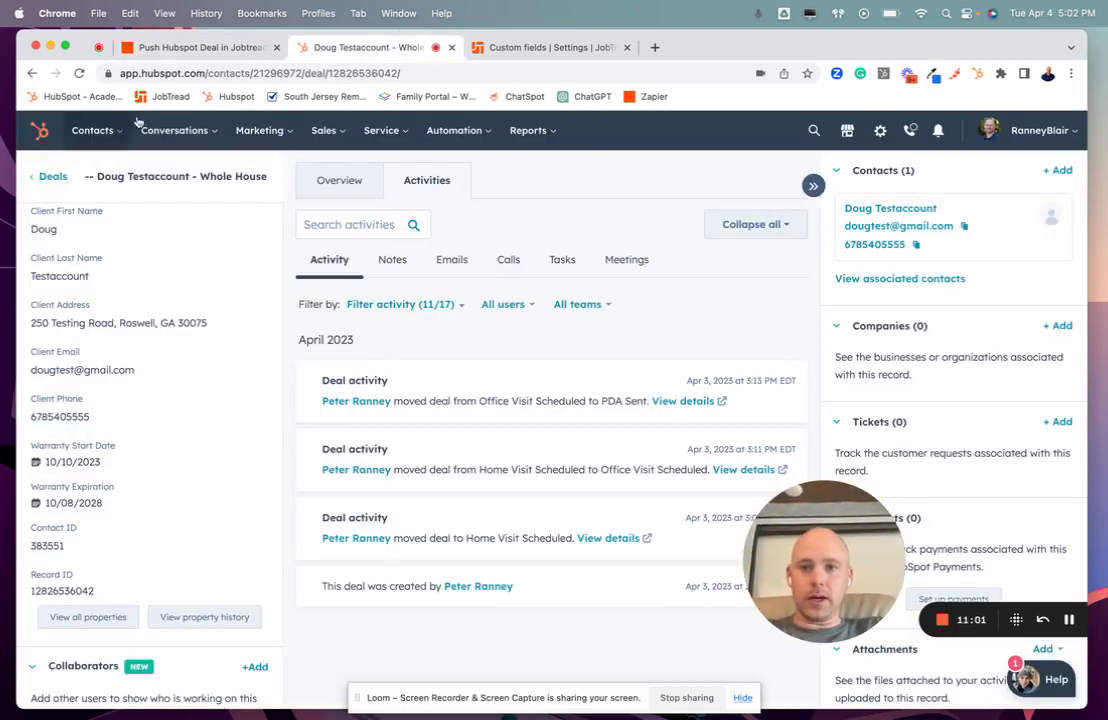
pyautogui.click(203, 48)
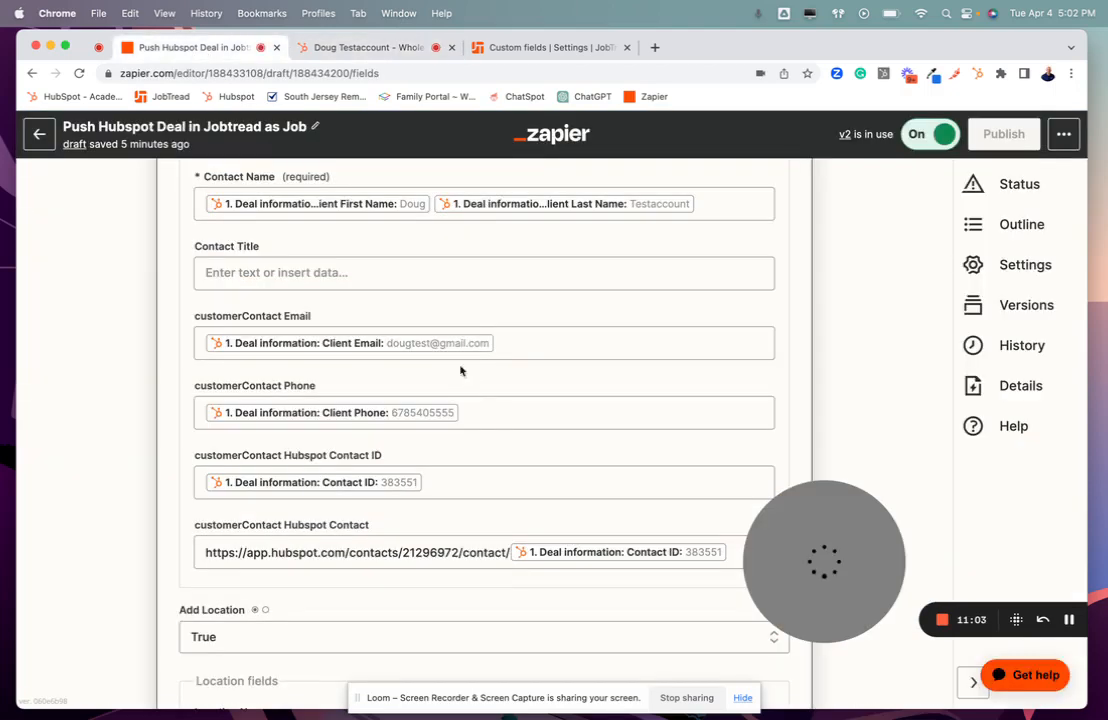
pyautogui.scroll(-3, 468, 380)
pyautogui.scroll(-3, 472, 384)
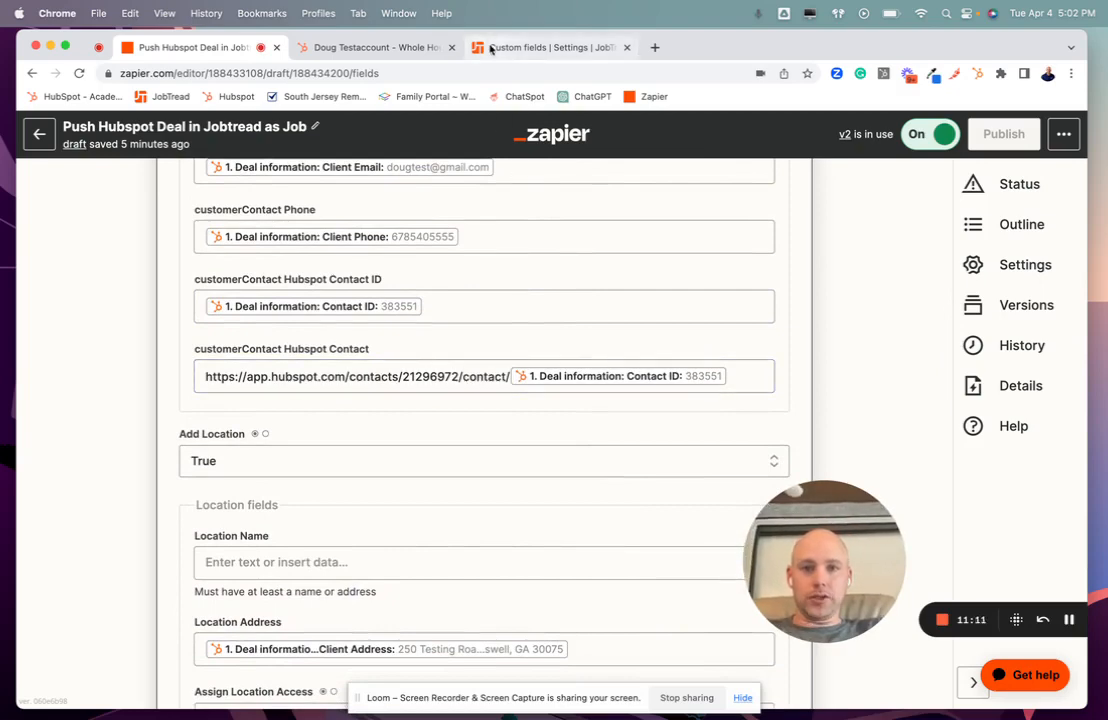
# Switch to JobTread, search for "doug test" and open the matching job record
pyautogui.click(492, 50)
pyautogui.click(344, 133)
pyautogui.write('do')
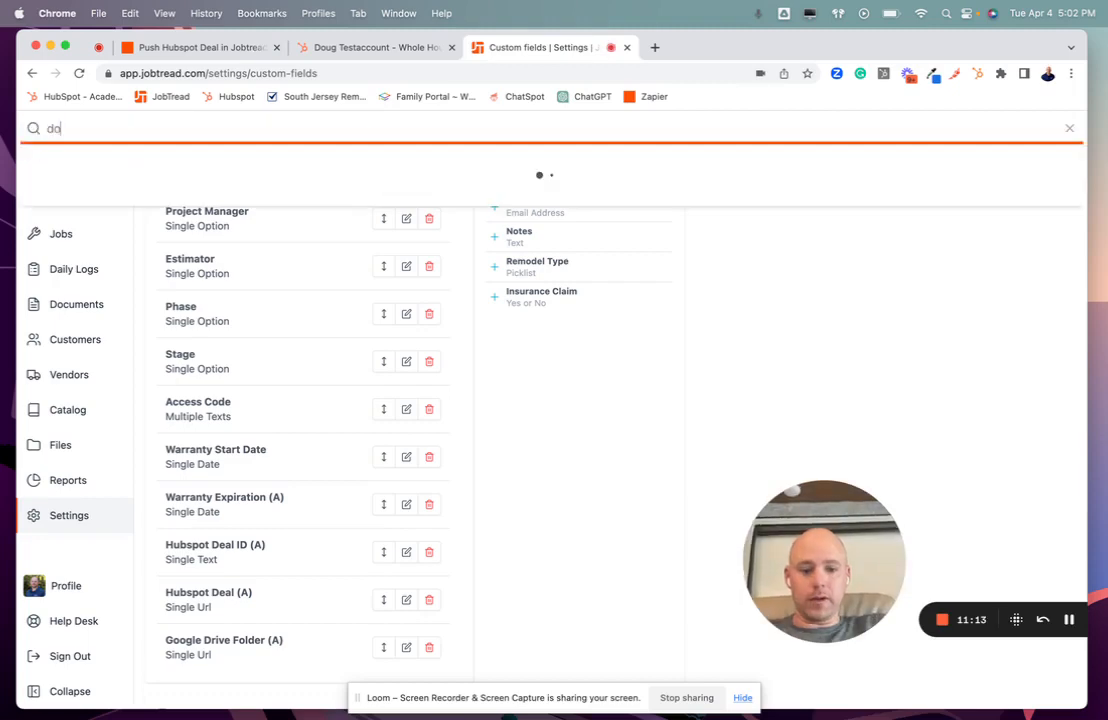
pyautogui.write('ug tex')
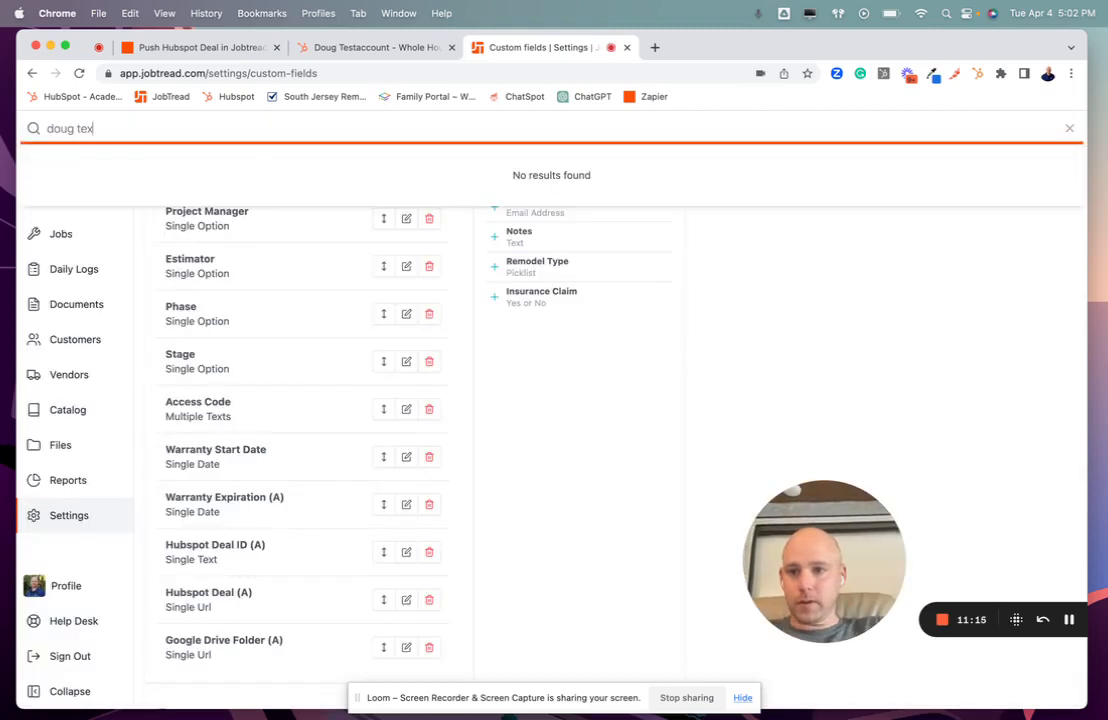
pyautogui.press('BackSpace')
pyautogui.write('st')
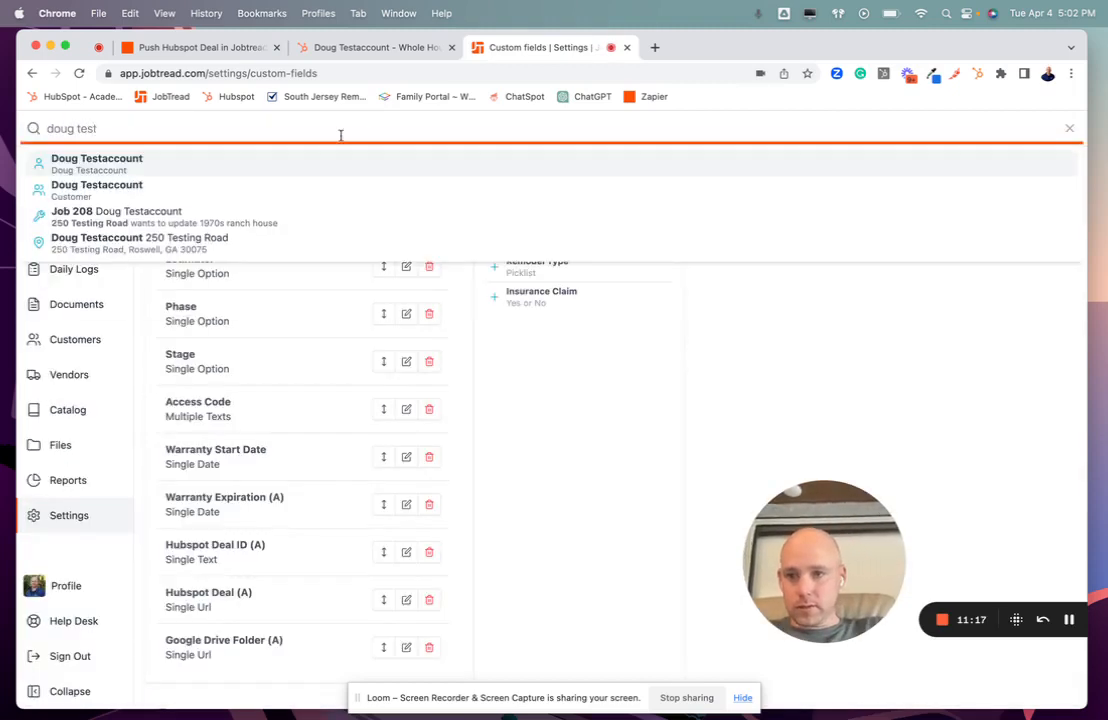
pyautogui.click(175, 222)
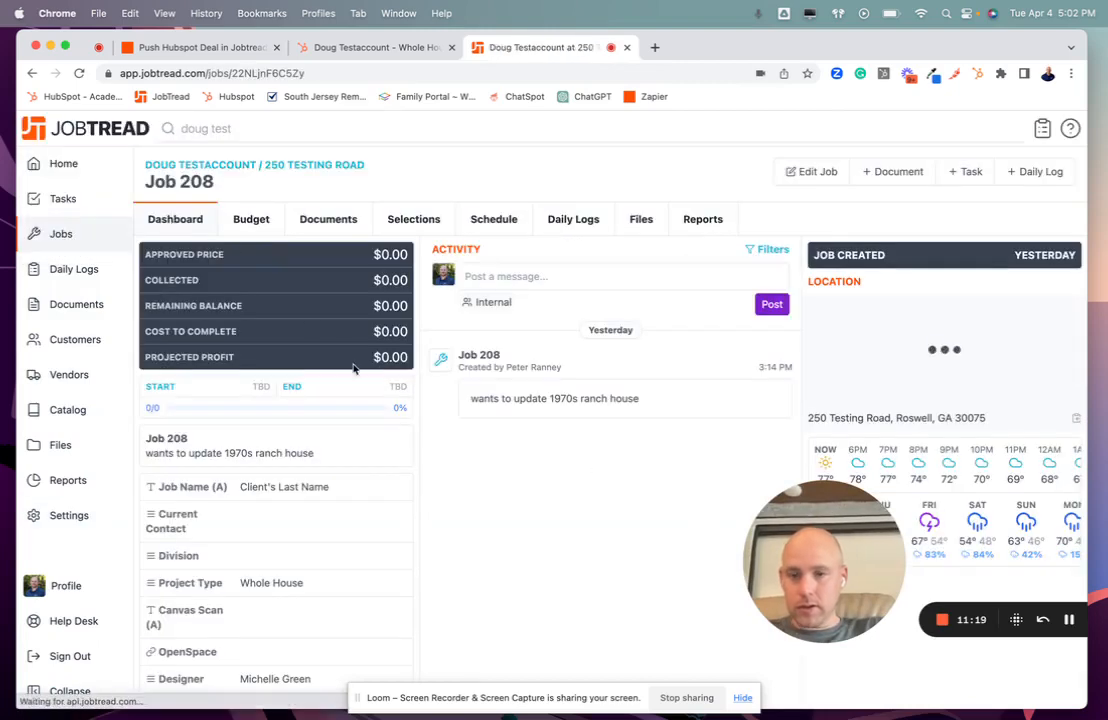
# Recheck the contact ID mapping in Zapier, and open the Hubspot Contact link from the job's customer record in JobTread
pyautogui.click(365, 47)
pyautogui.click(204, 47)
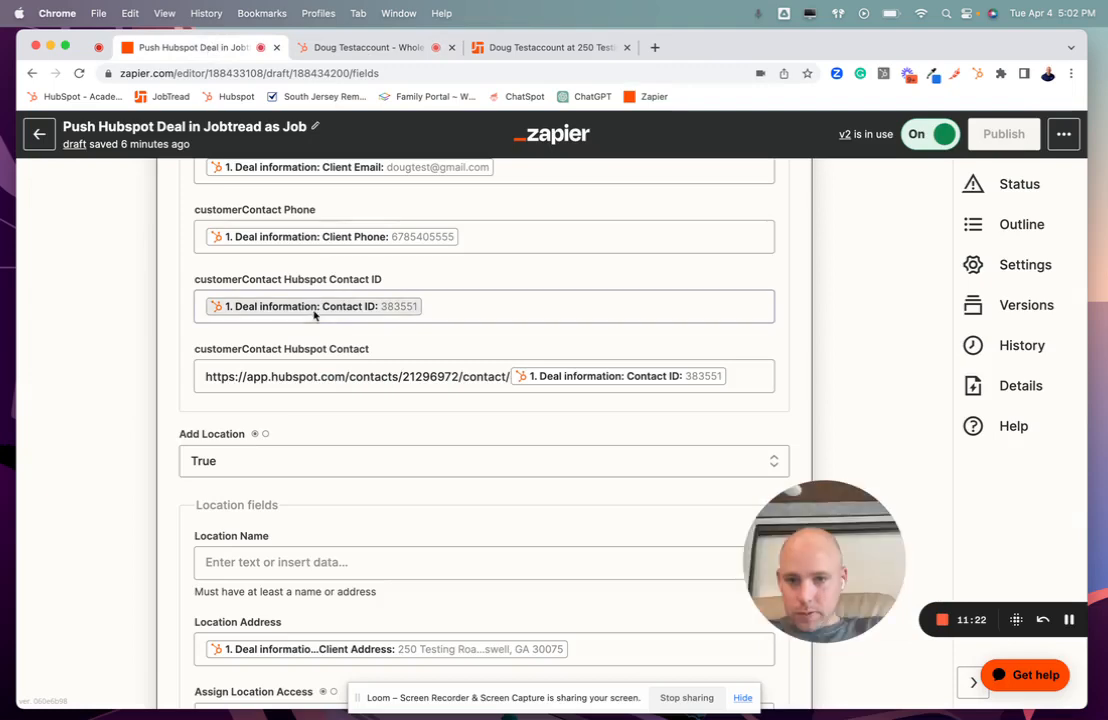
pyautogui.click(550, 50)
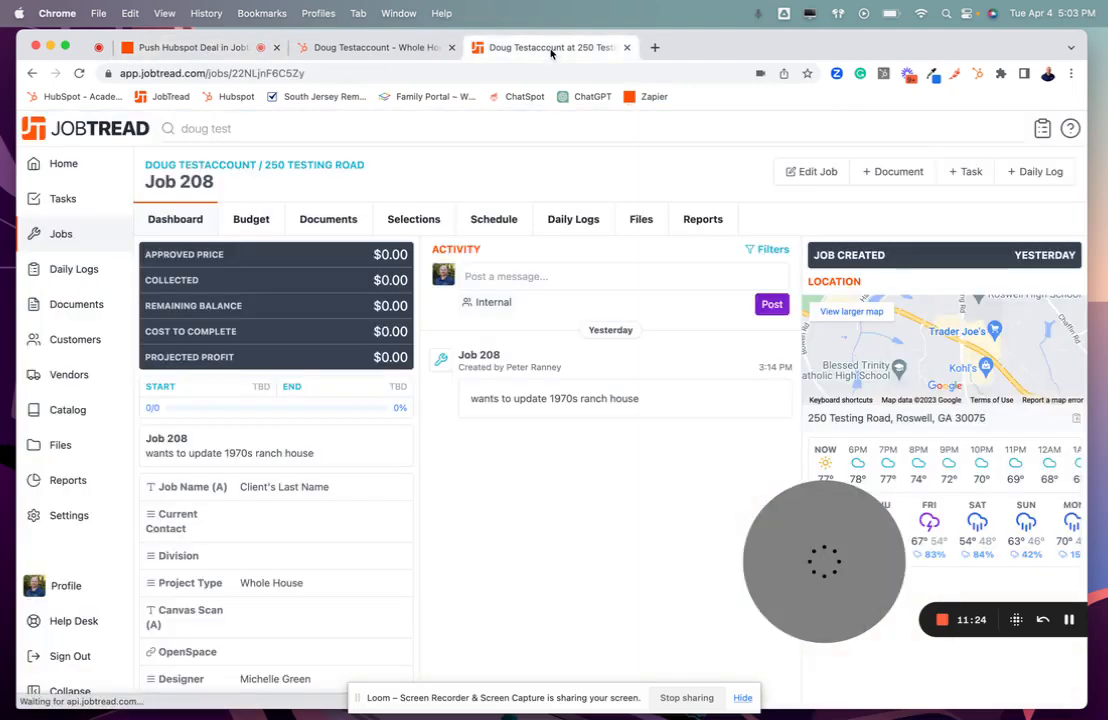
pyautogui.click(195, 165)
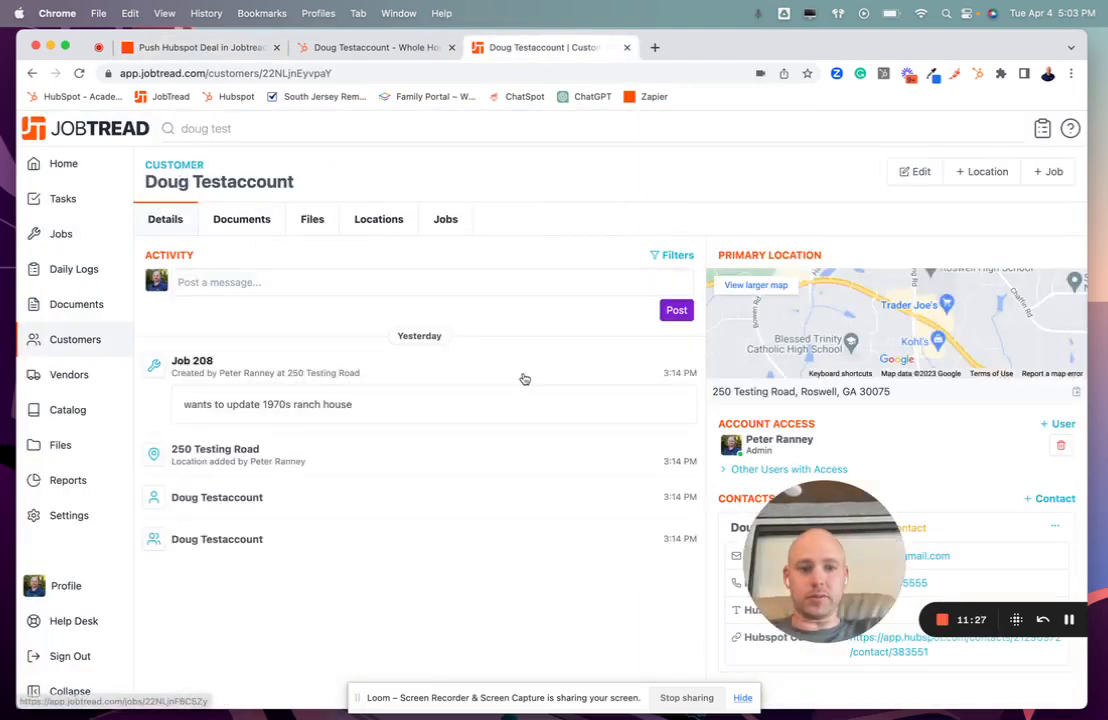
pyautogui.scroll(-2, 522, 378)
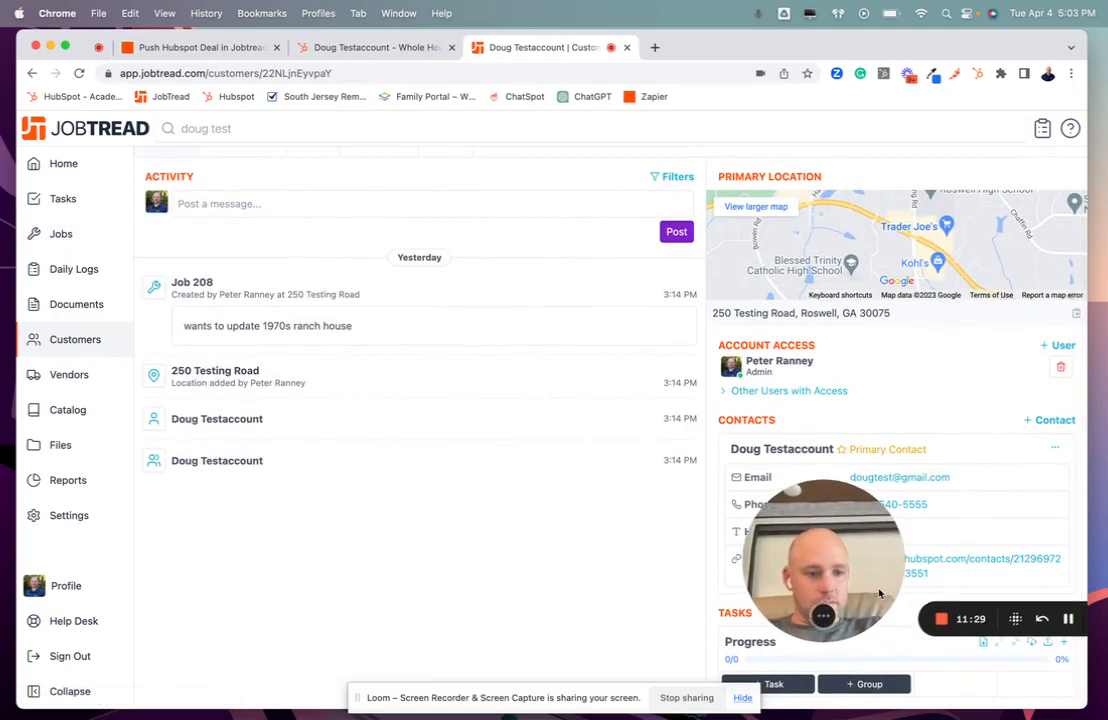
pyautogui.moveTo(884, 595); pyautogui.dragTo(613, 600)
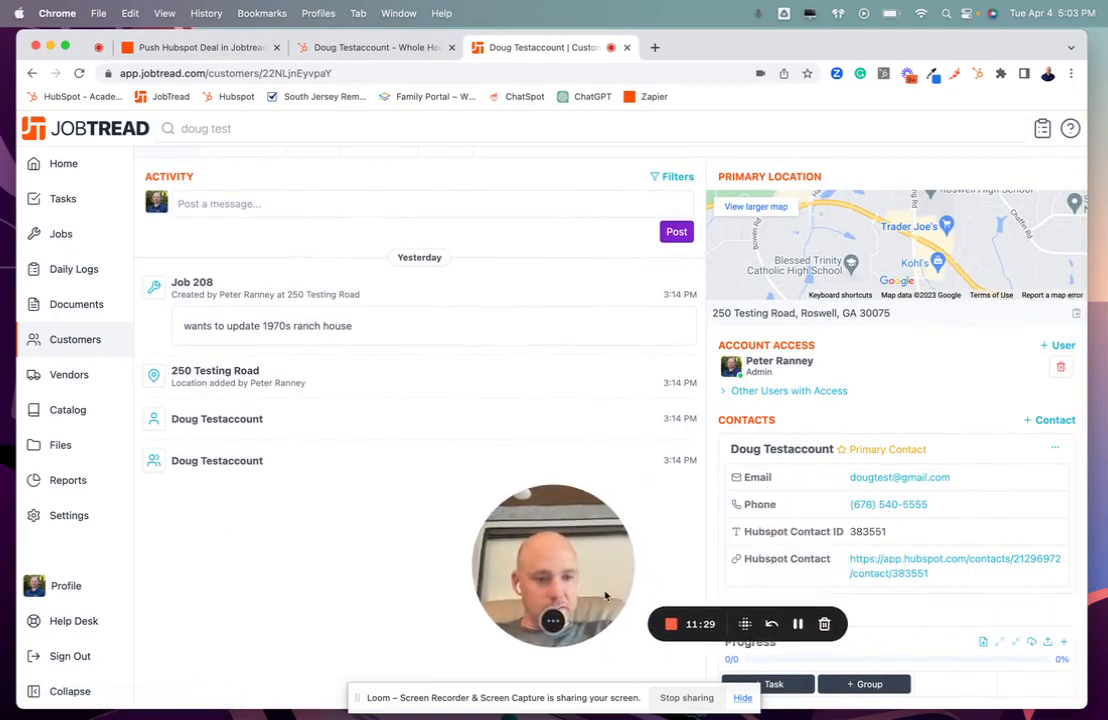
pyautogui.click(876, 572)
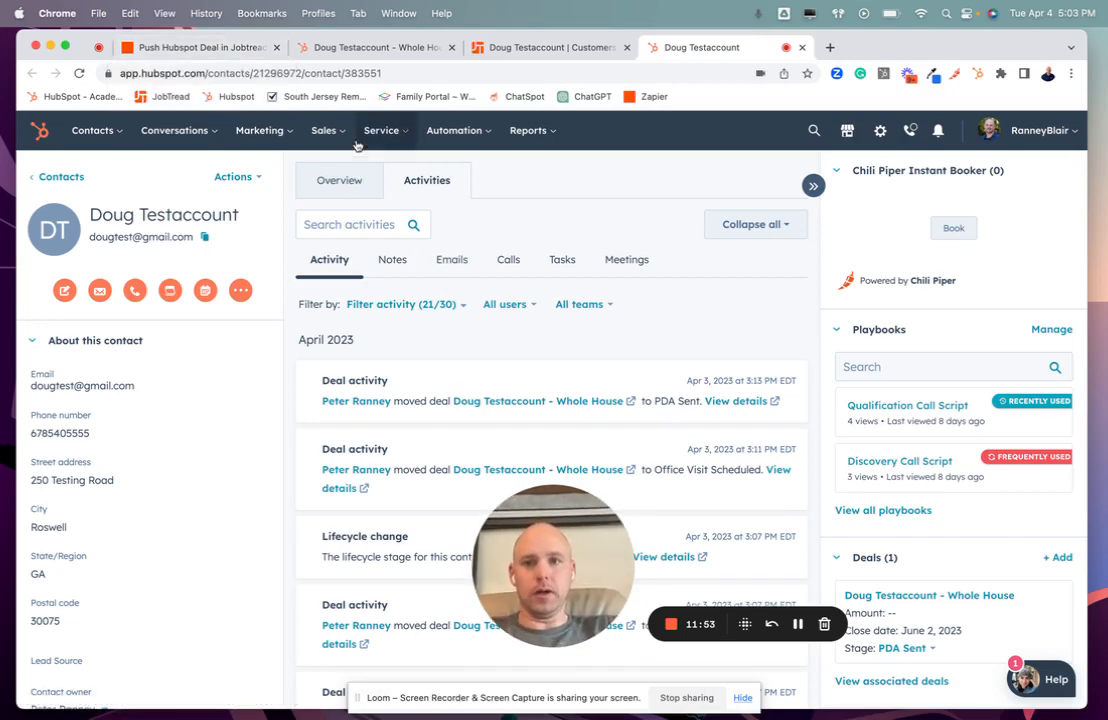
# Return to the Zap and examine the Location fields, from Add Location through Location Name, Location Address and Assign Location Access
pyautogui.click(242, 50)
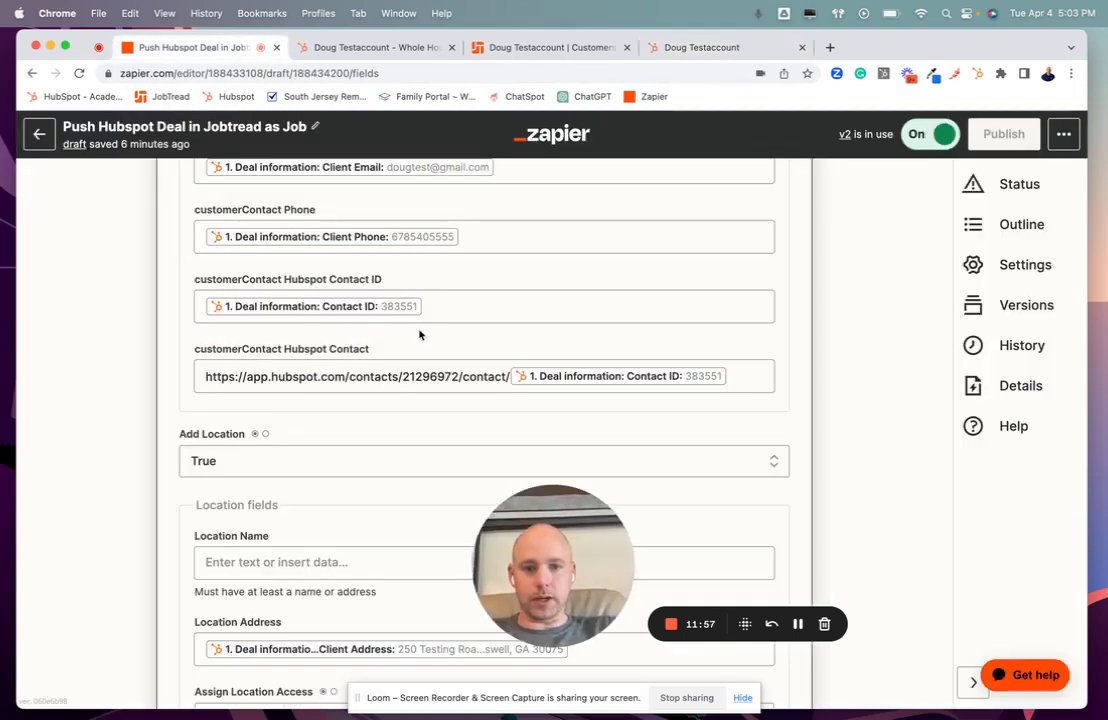
pyautogui.moveTo(583, 551); pyautogui.dragTo(858, 531)
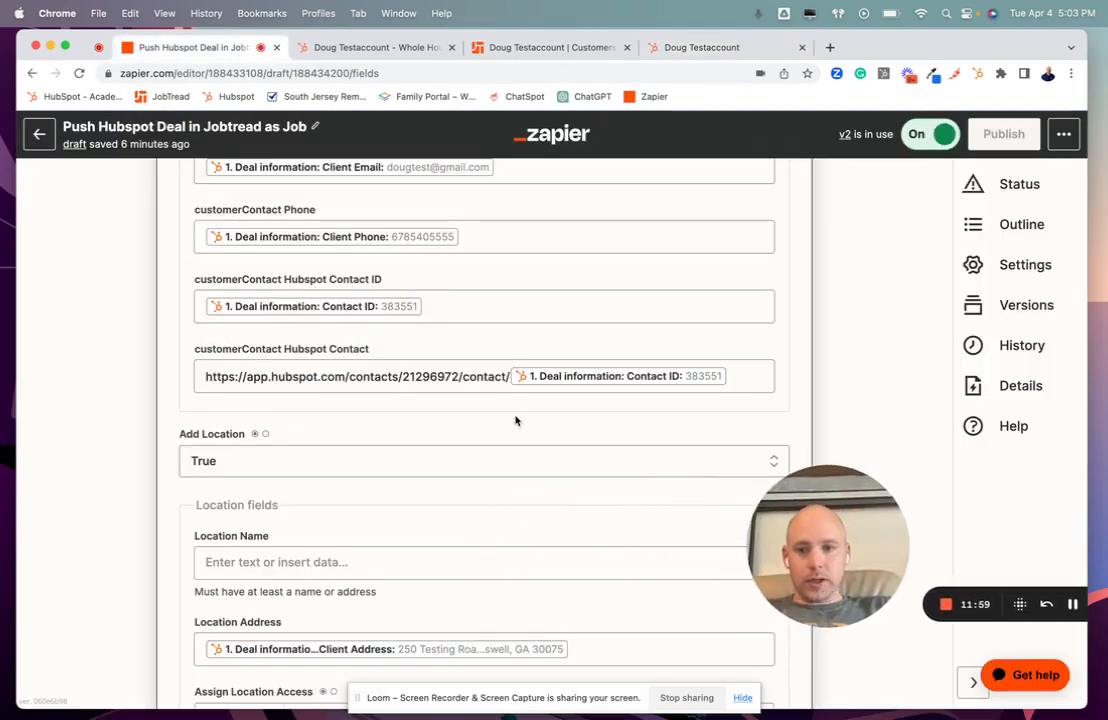
pyautogui.scroll(-2, 516, 421)
pyautogui.scroll(-1, 515, 416)
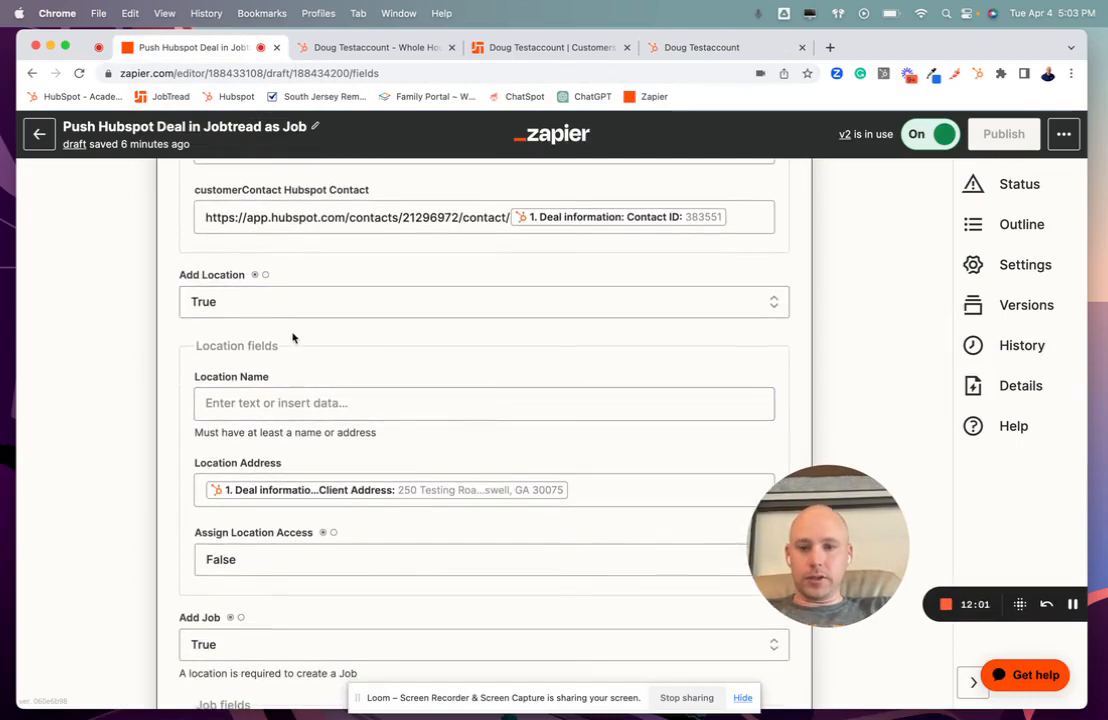
pyautogui.scroll(-1, 292, 336)
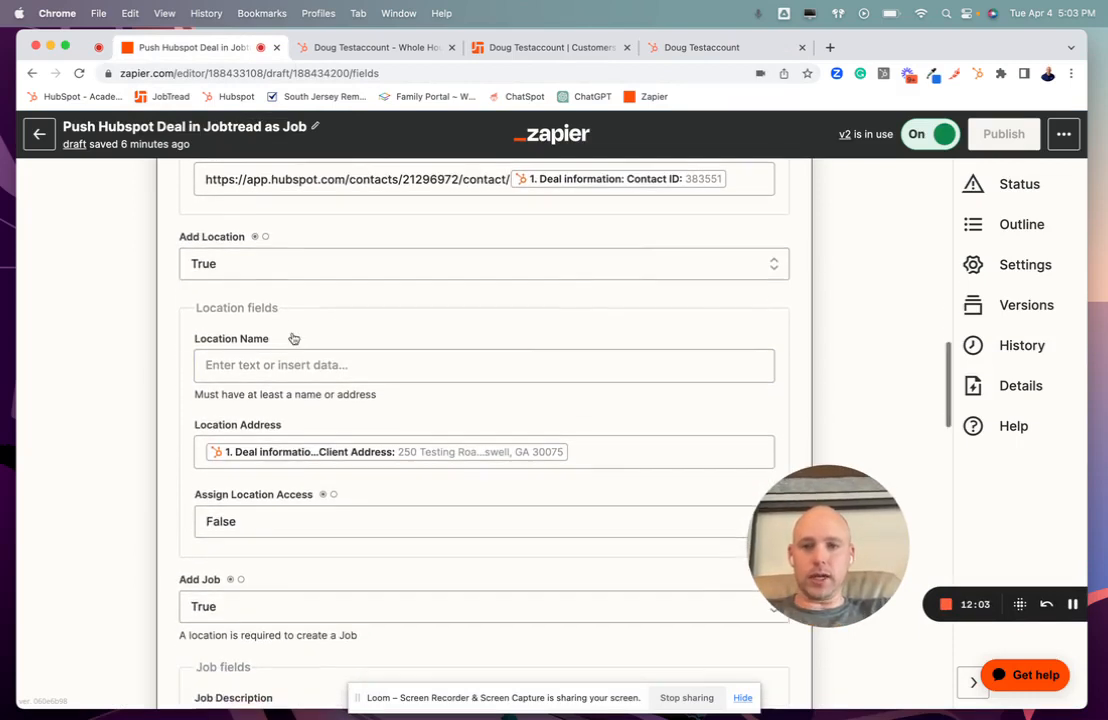
pyautogui.scroll(-1, 272, 272)
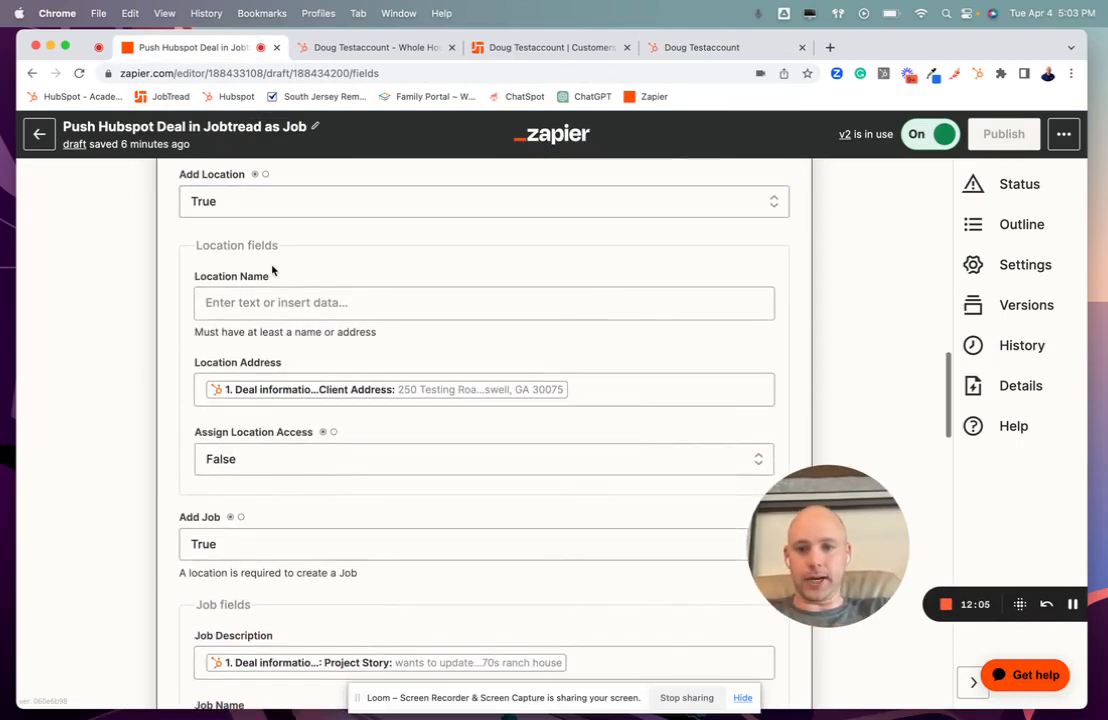
pyautogui.scroll(-1, 268, 279)
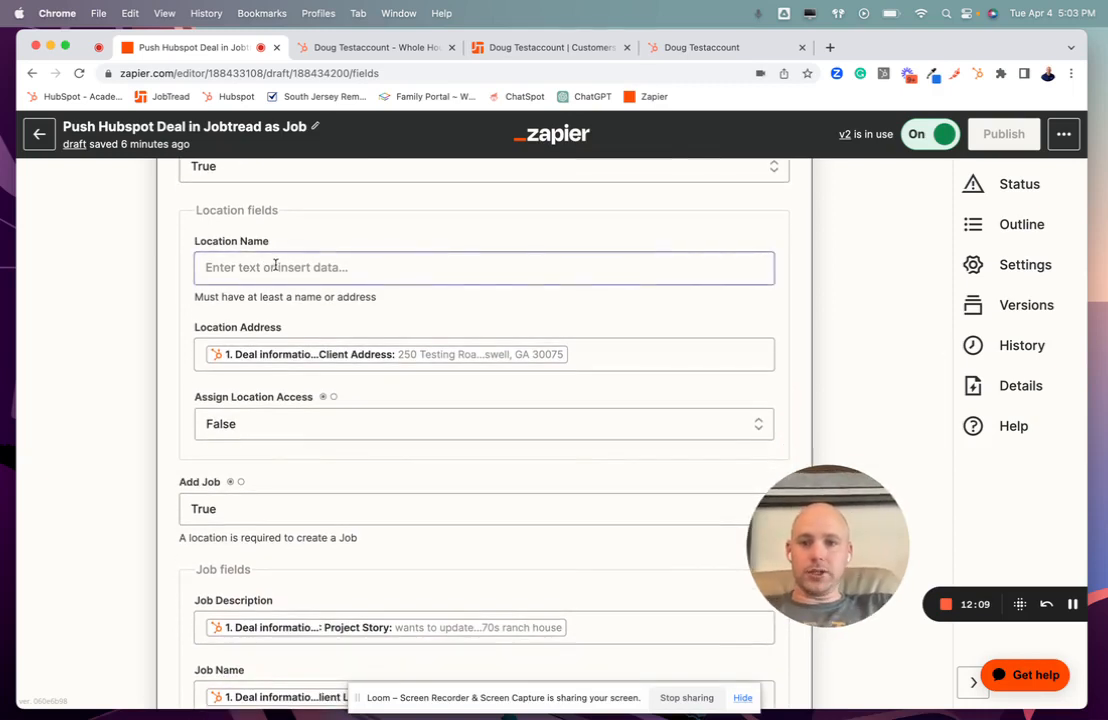
pyautogui.scroll(-1, 312, 331)
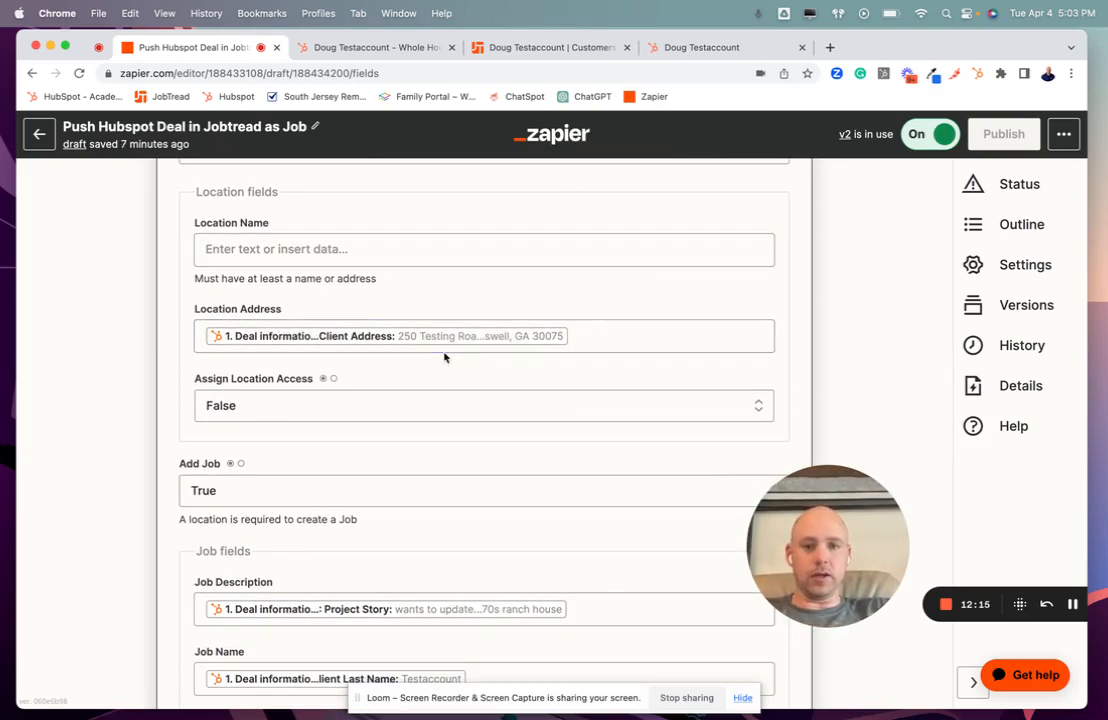
pyautogui.scroll(-2, 482, 376)
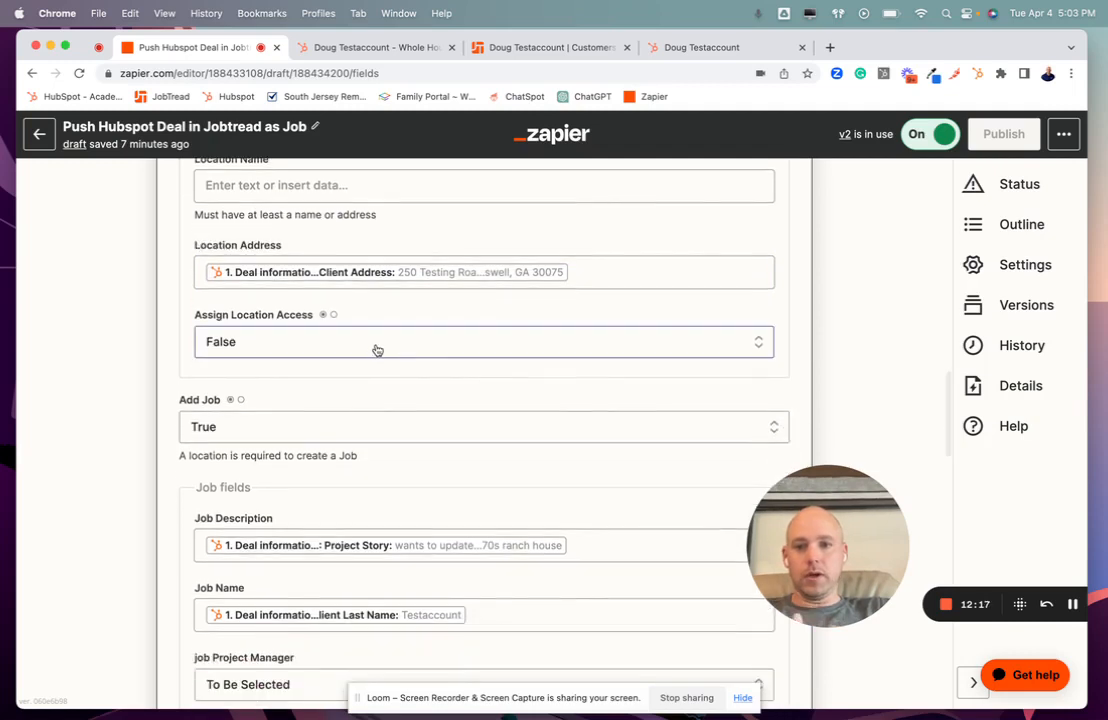
# View the Add Job options without changing them and review the Job Description and Job Name mappings
pyautogui.scroll(-3, 334, 343)
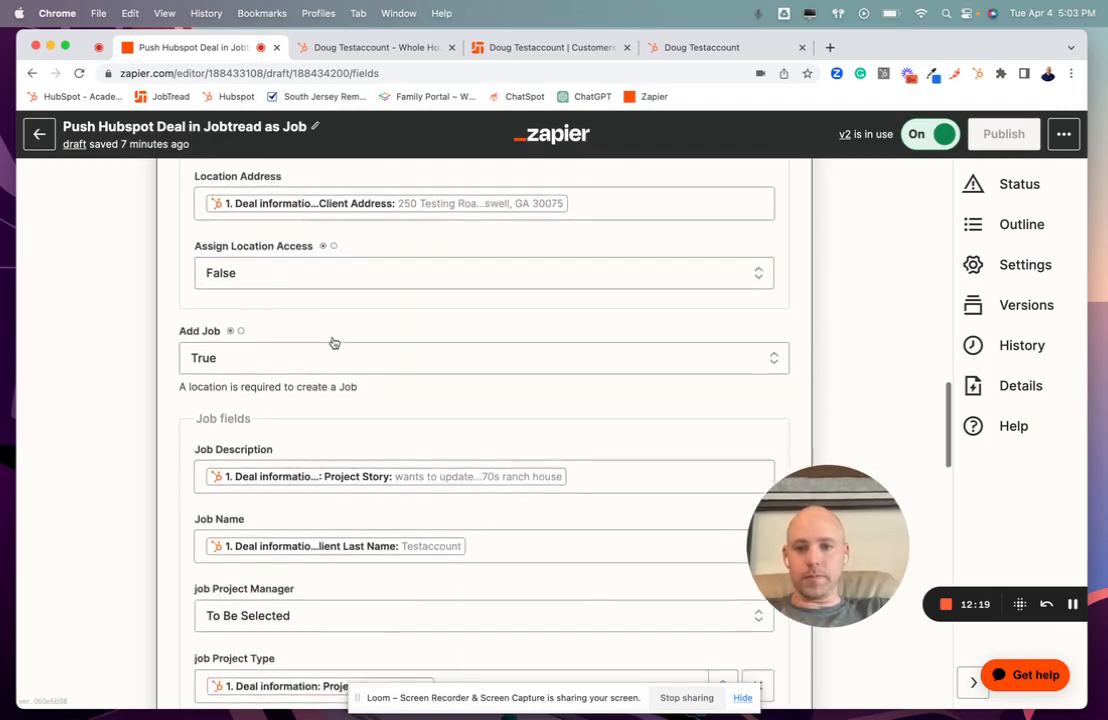
pyautogui.click(306, 343)
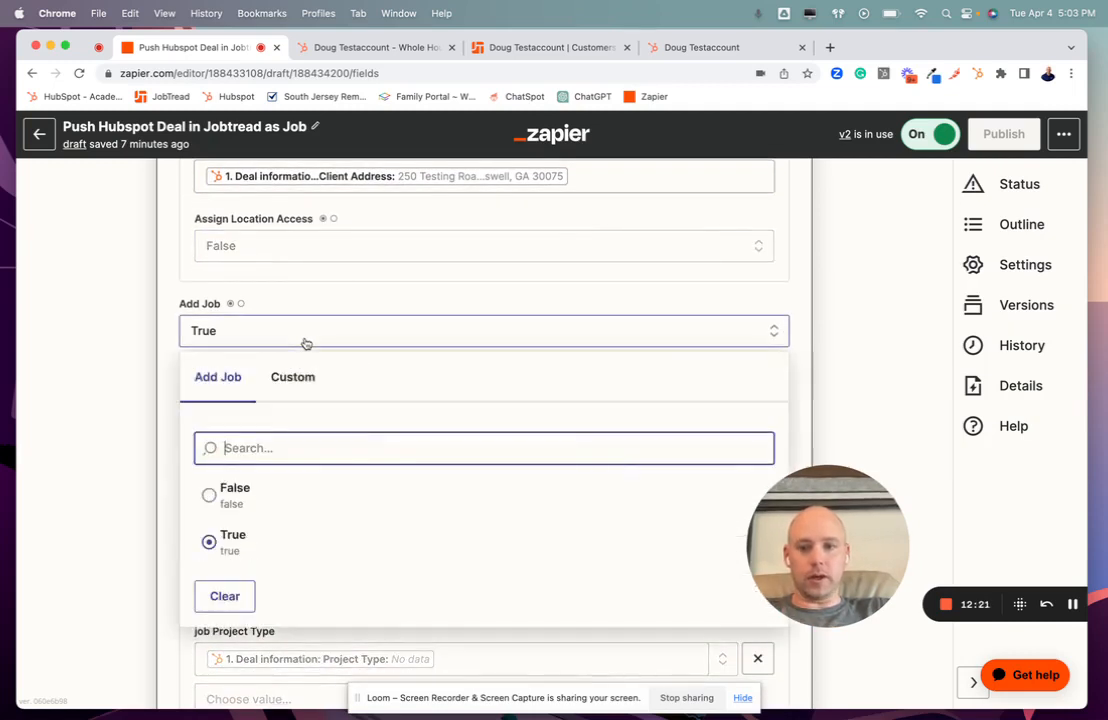
pyautogui.click(153, 388)
pyautogui.scroll(-1, 154, 391)
pyautogui.scroll(-3, 154, 391)
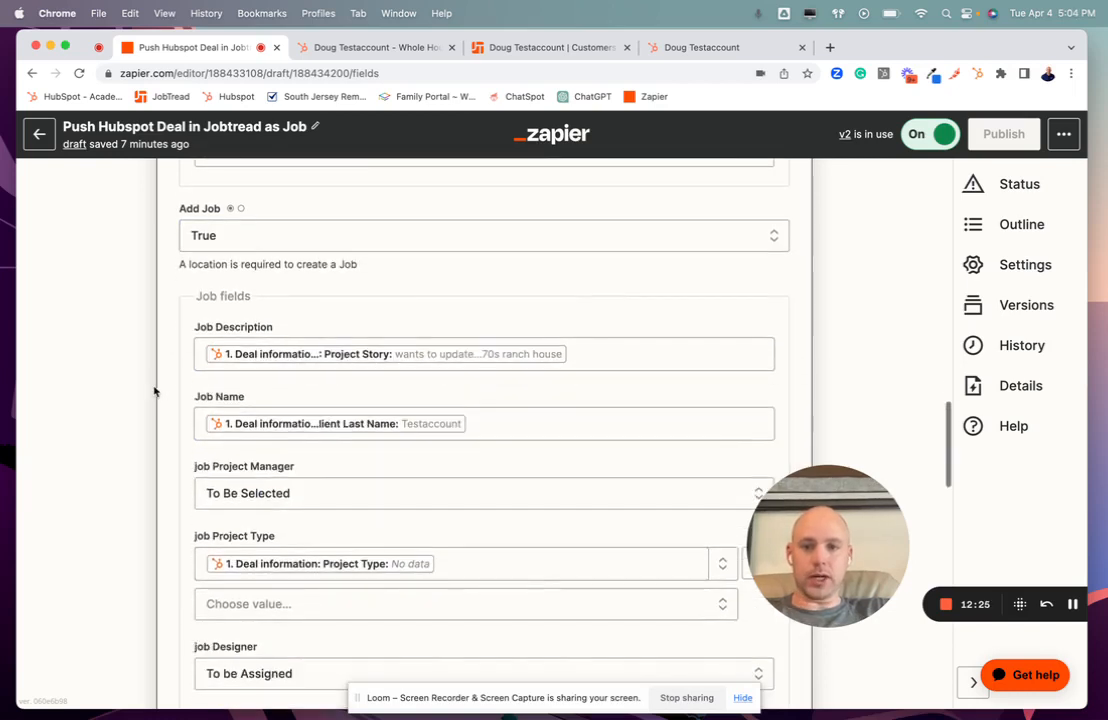
pyautogui.scroll(-1, 199, 388)
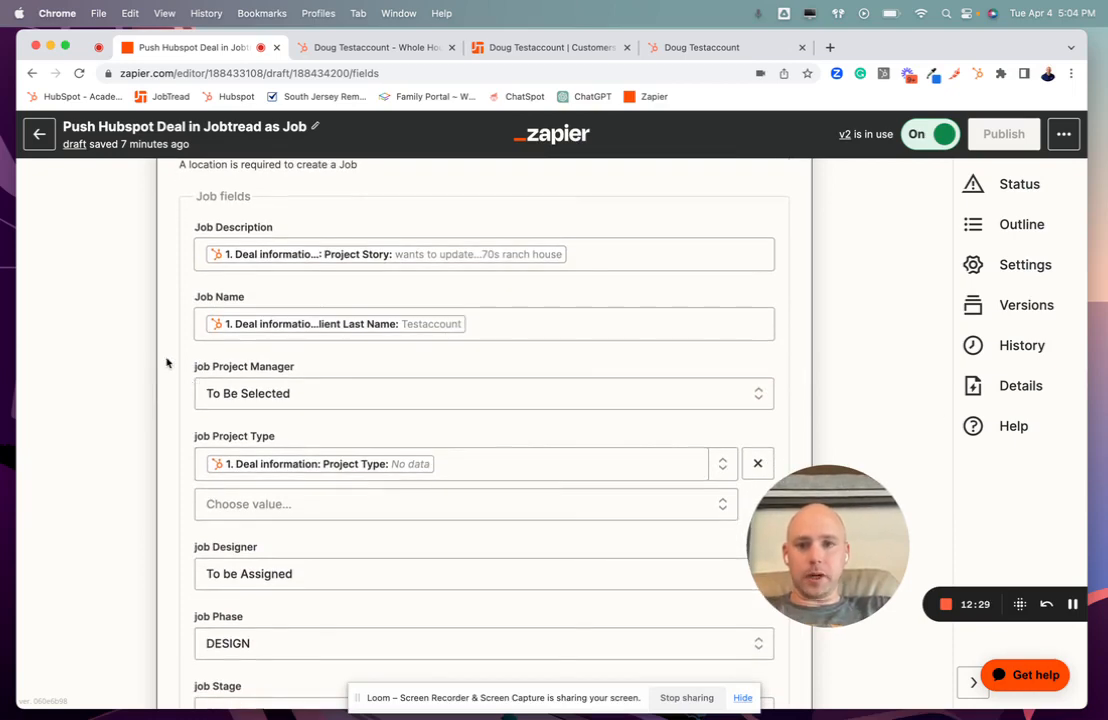
# Compare the Zap's Job Description mapping with the Project Story property on the HubSpot deal
pyautogui.click(336, 48)
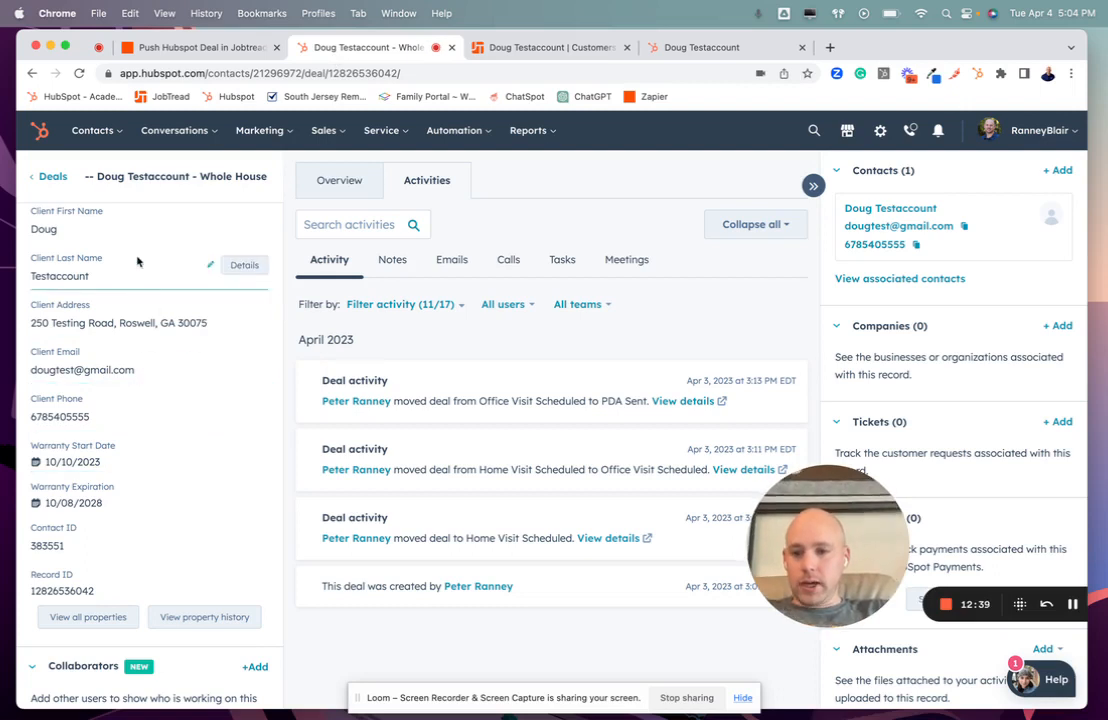
pyautogui.scroll(4, 138, 261)
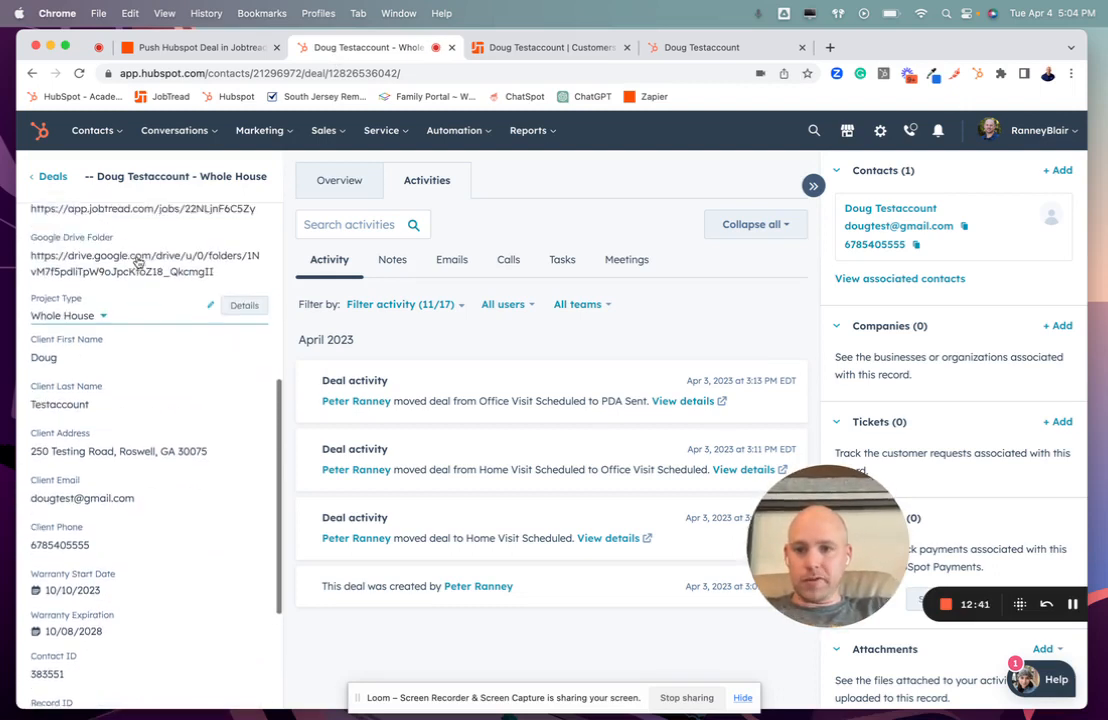
pyautogui.click(215, 47)
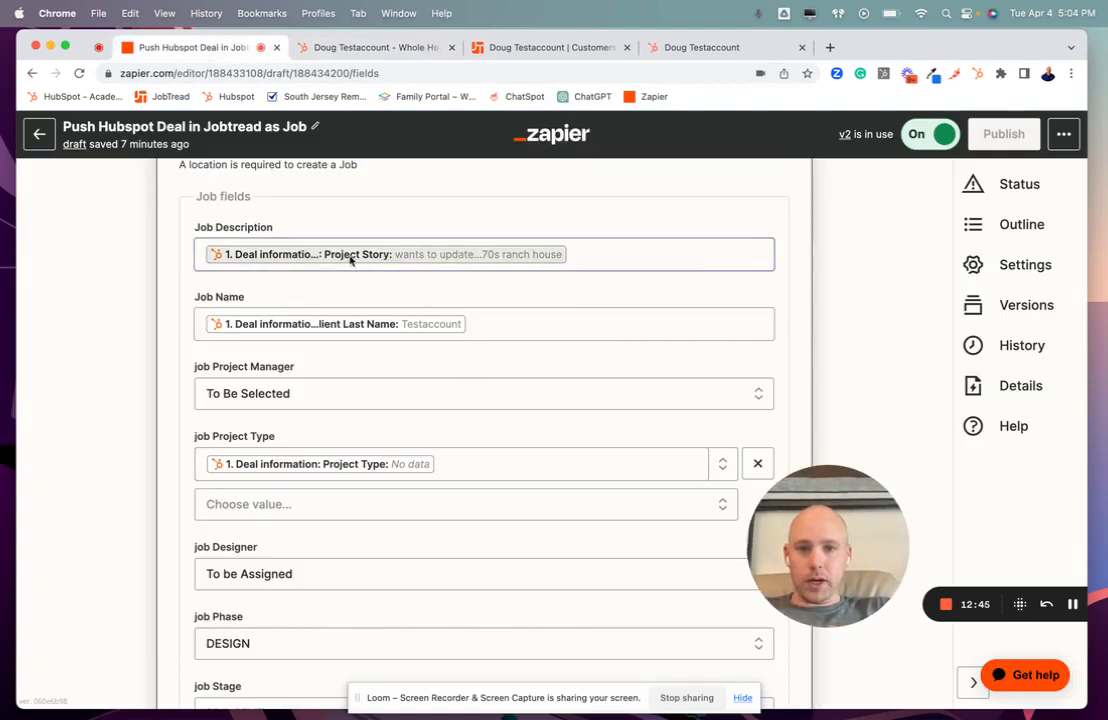
pyautogui.click(345, 47)
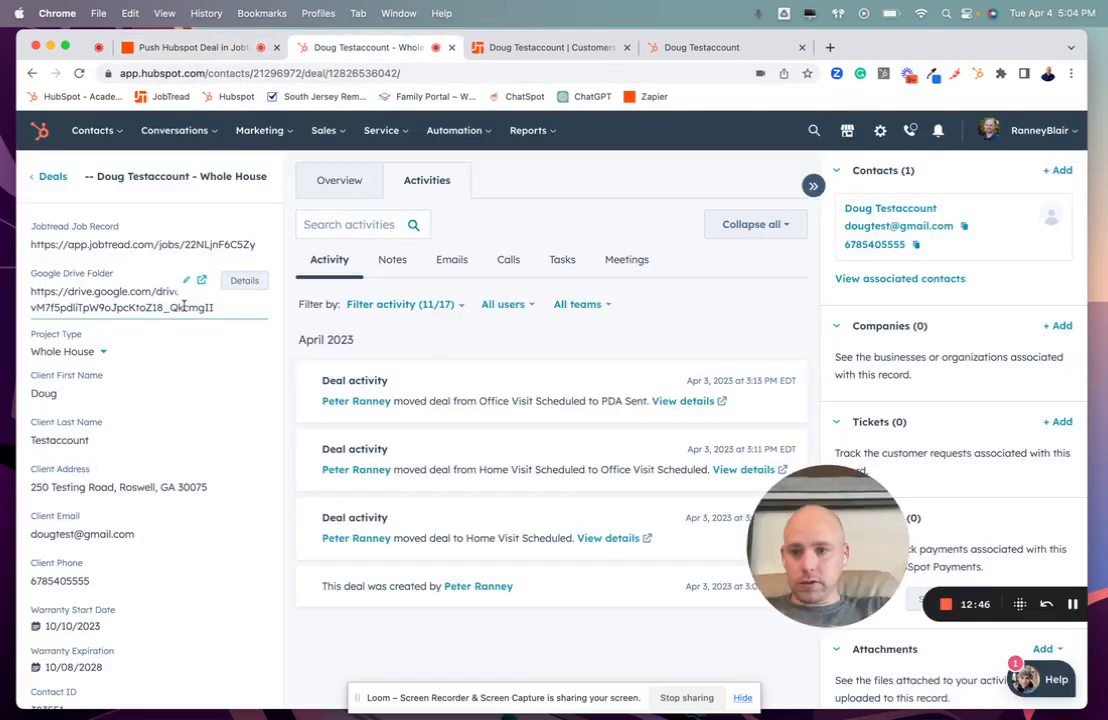
pyautogui.scroll(5, 165, 363)
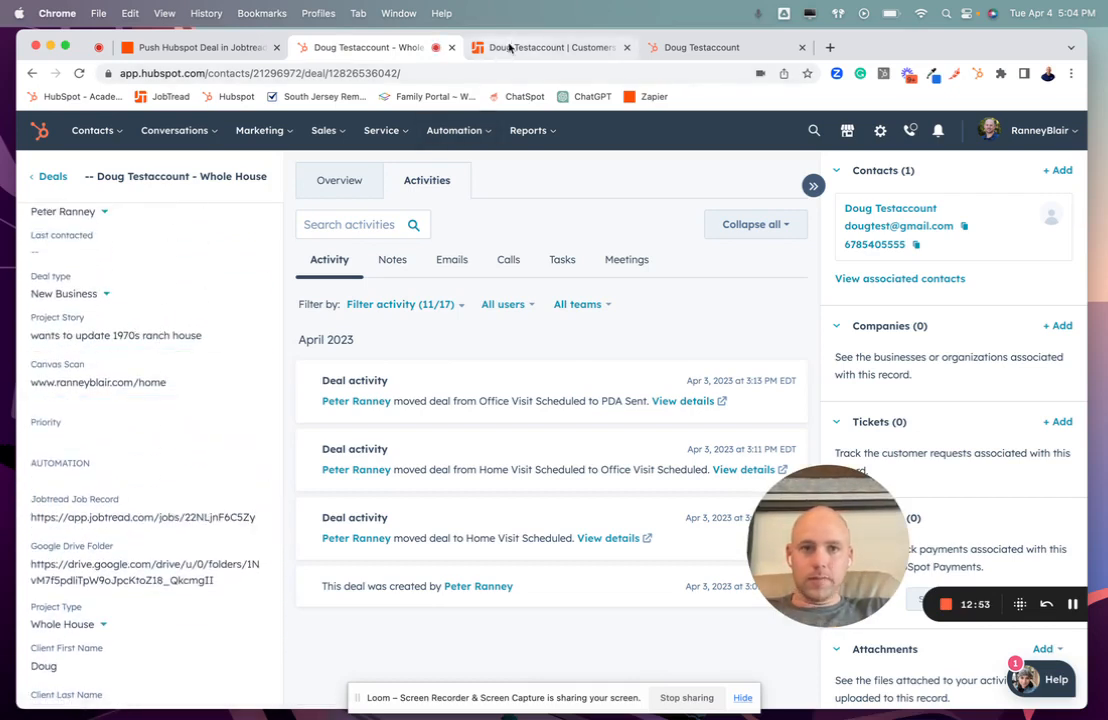
pyautogui.click(213, 48)
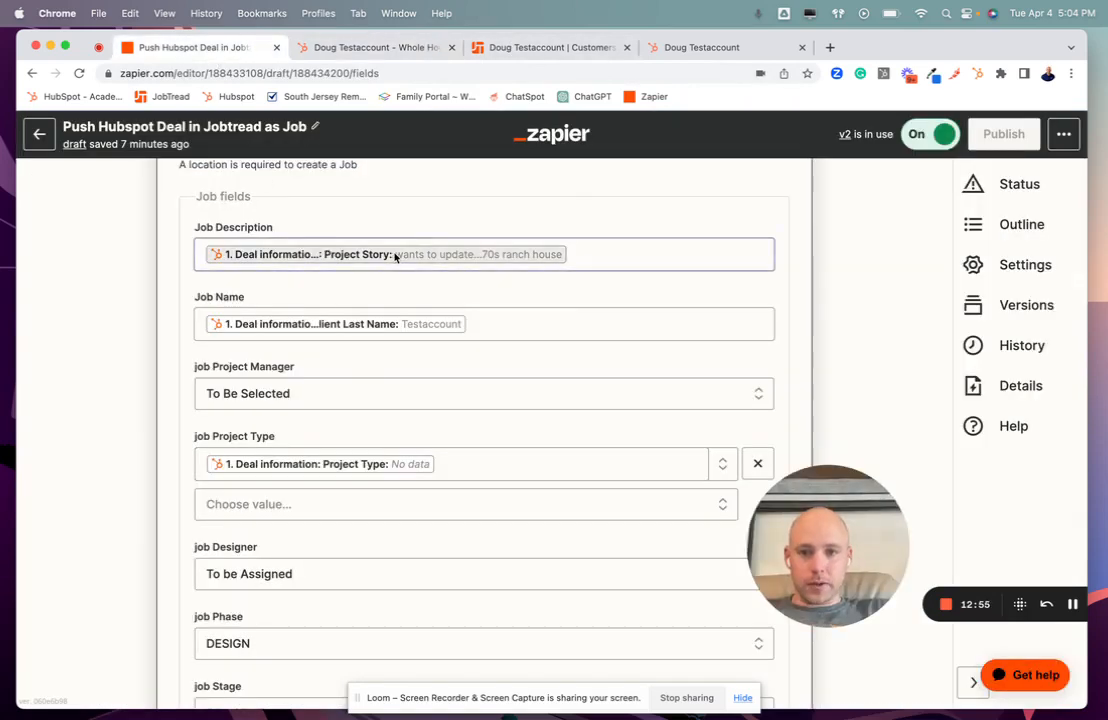
# Review the Zap's job fields from Job Name through Project Manager, Project Type, Designer, Phase, Stage and Job Name (A)
pyautogui.click(471, 321)
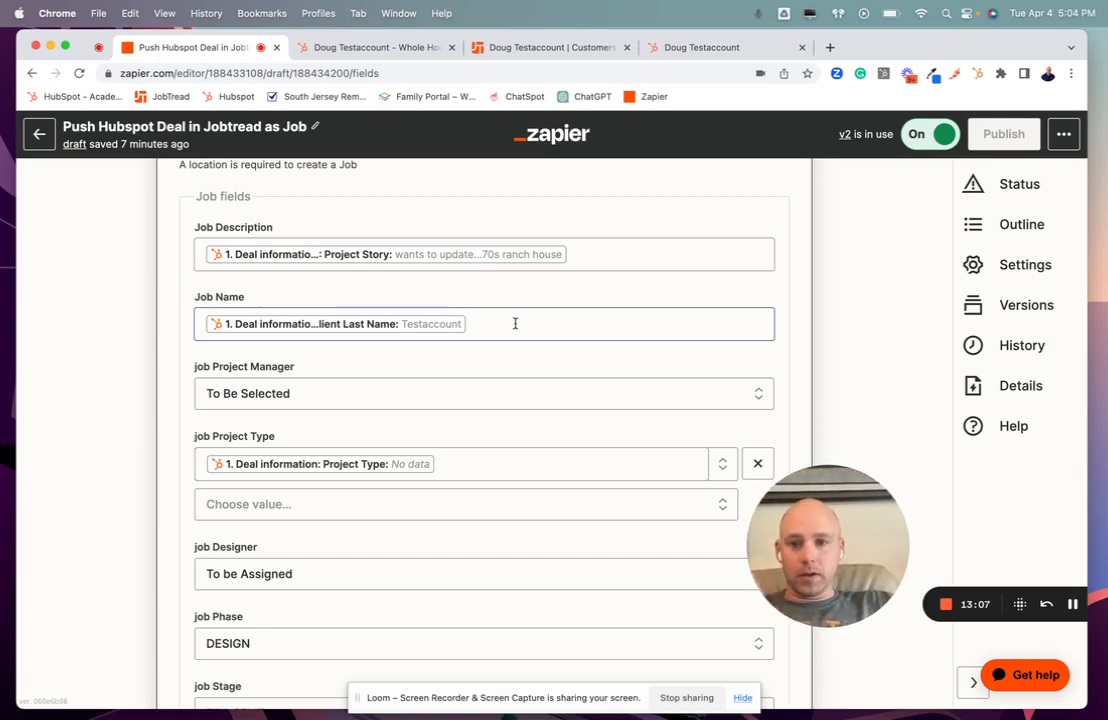
pyautogui.scroll(-5, 515, 323)
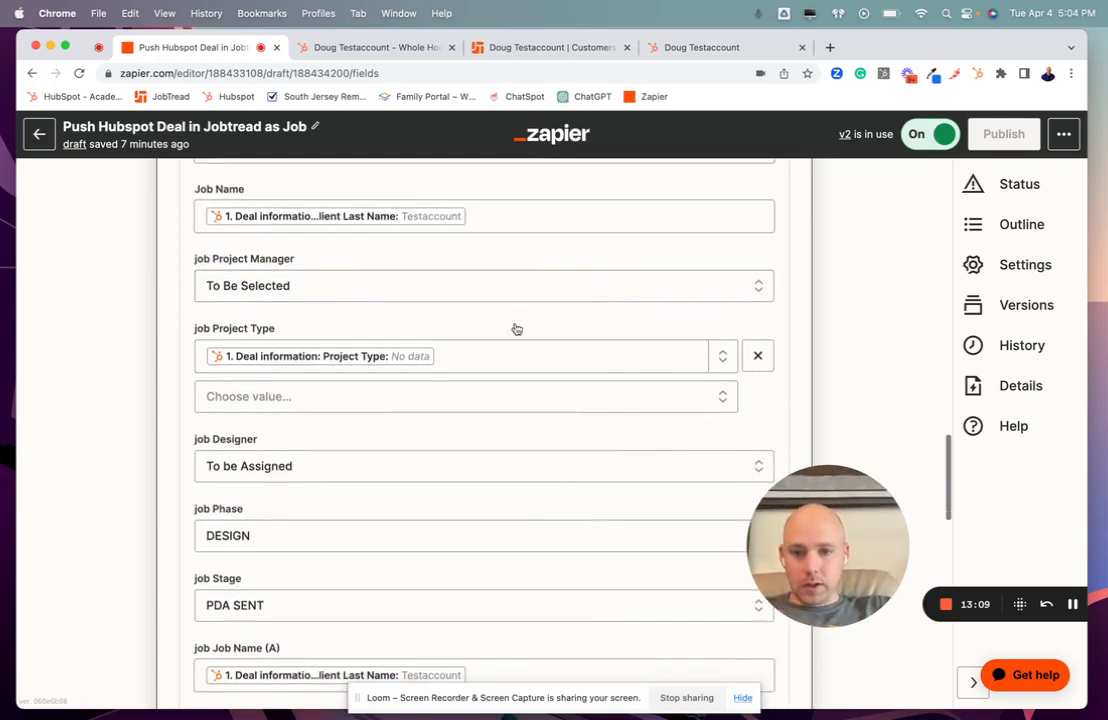
pyautogui.scroll(-2, 515, 329)
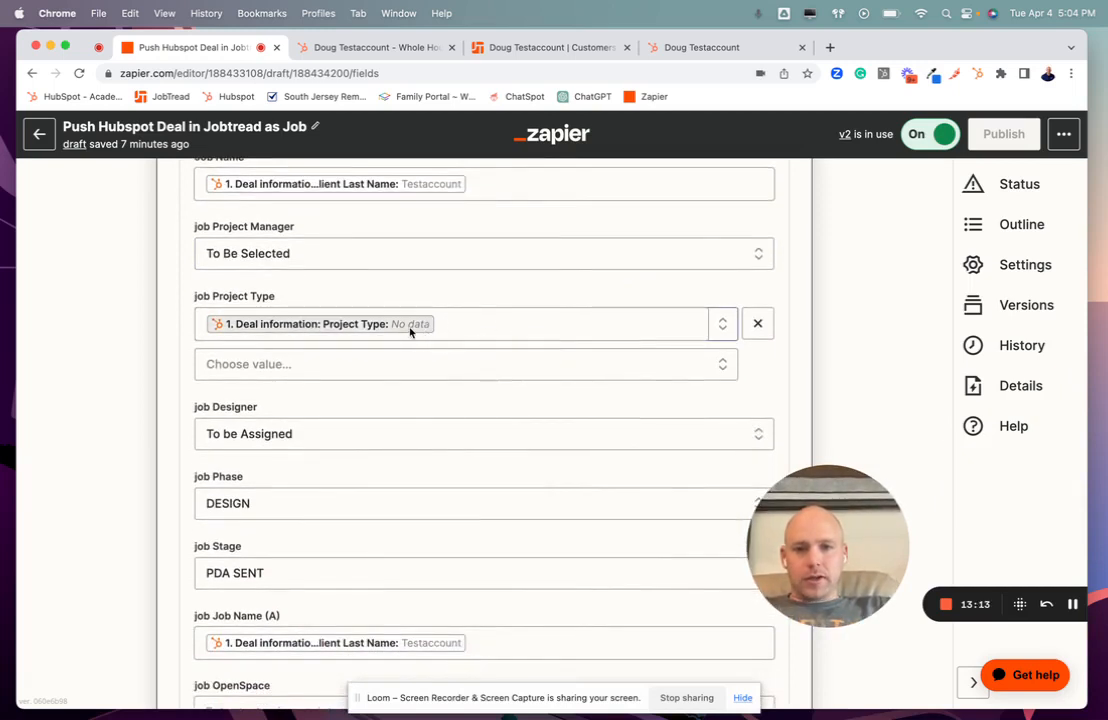
pyautogui.scroll(-2, 410, 332)
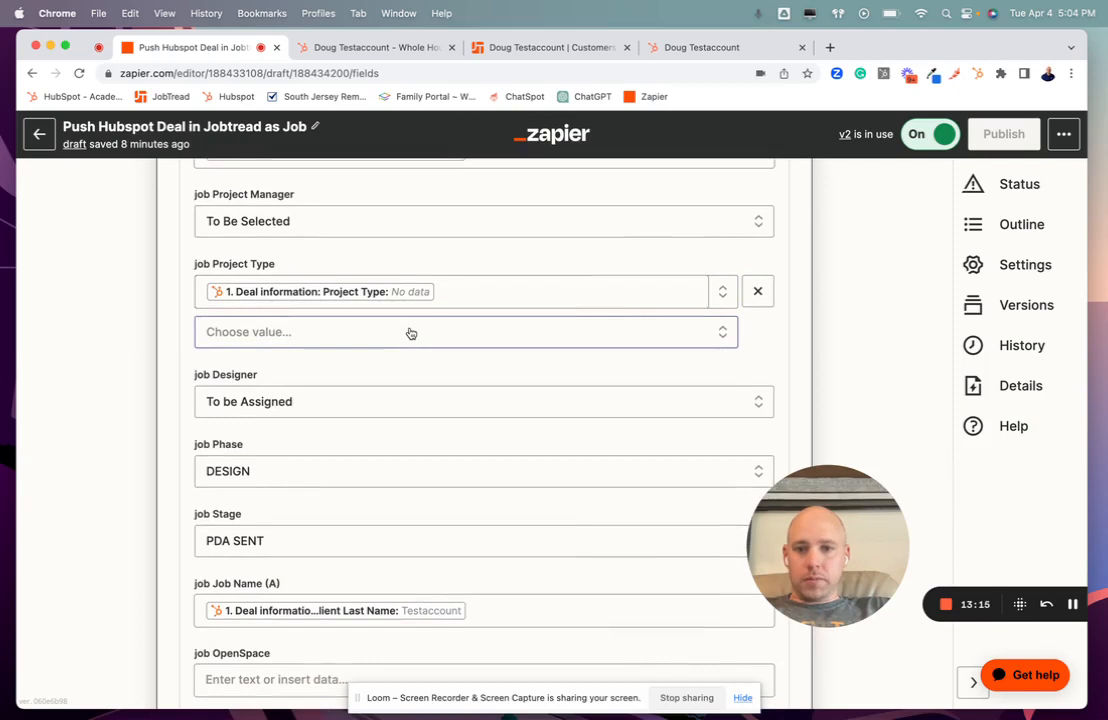
pyautogui.scroll(-9, 410, 333)
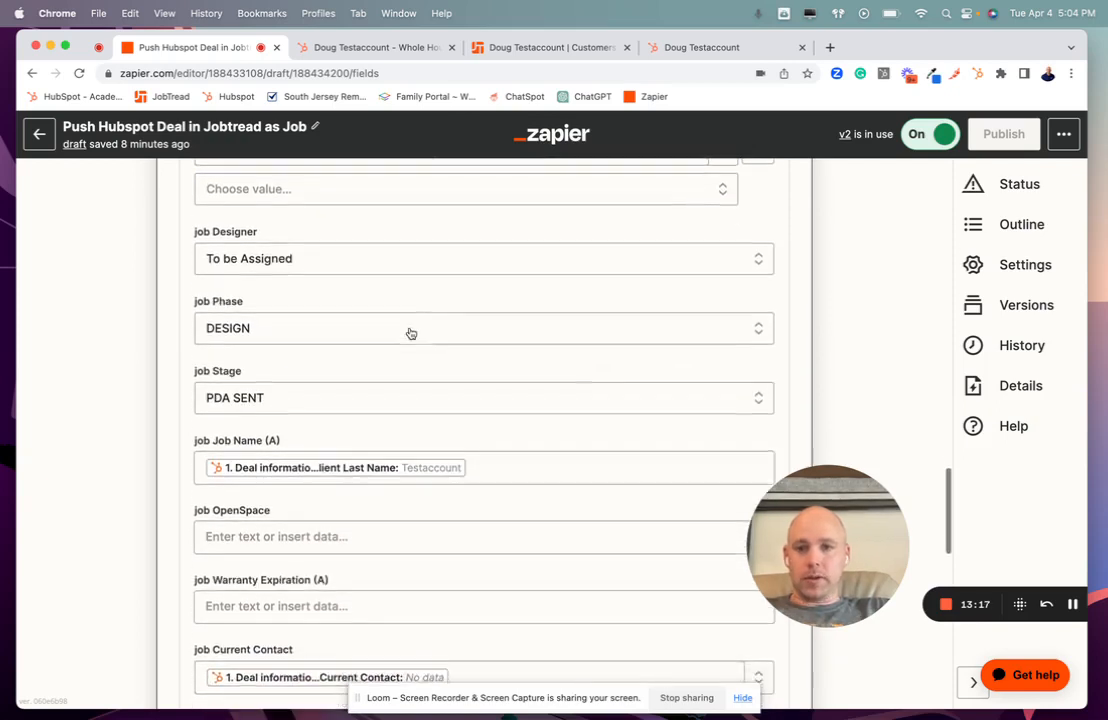
pyautogui.scroll(-4, 410, 333)
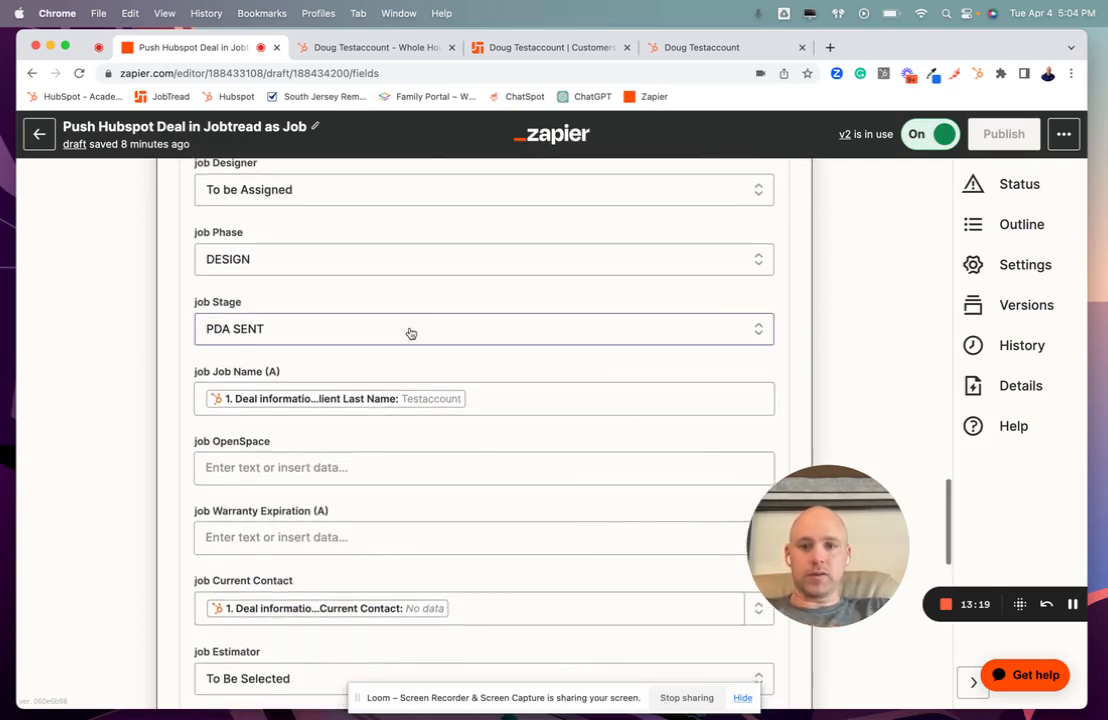
pyautogui.scroll(-6, 410, 333)
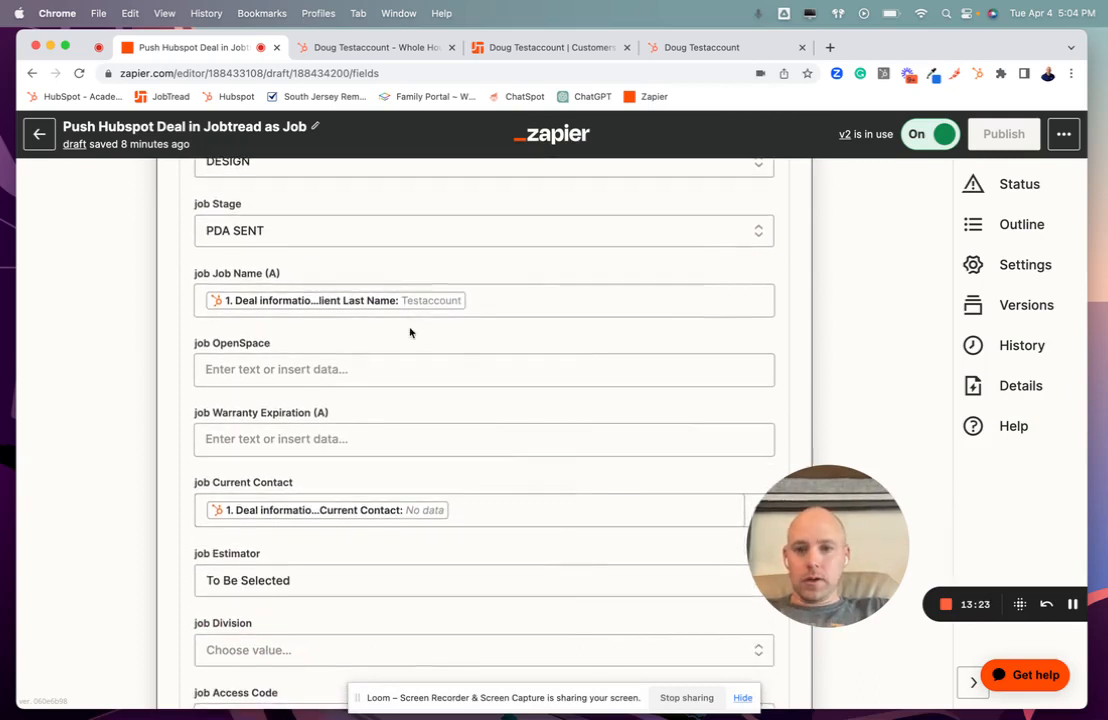
pyautogui.click(474, 302)
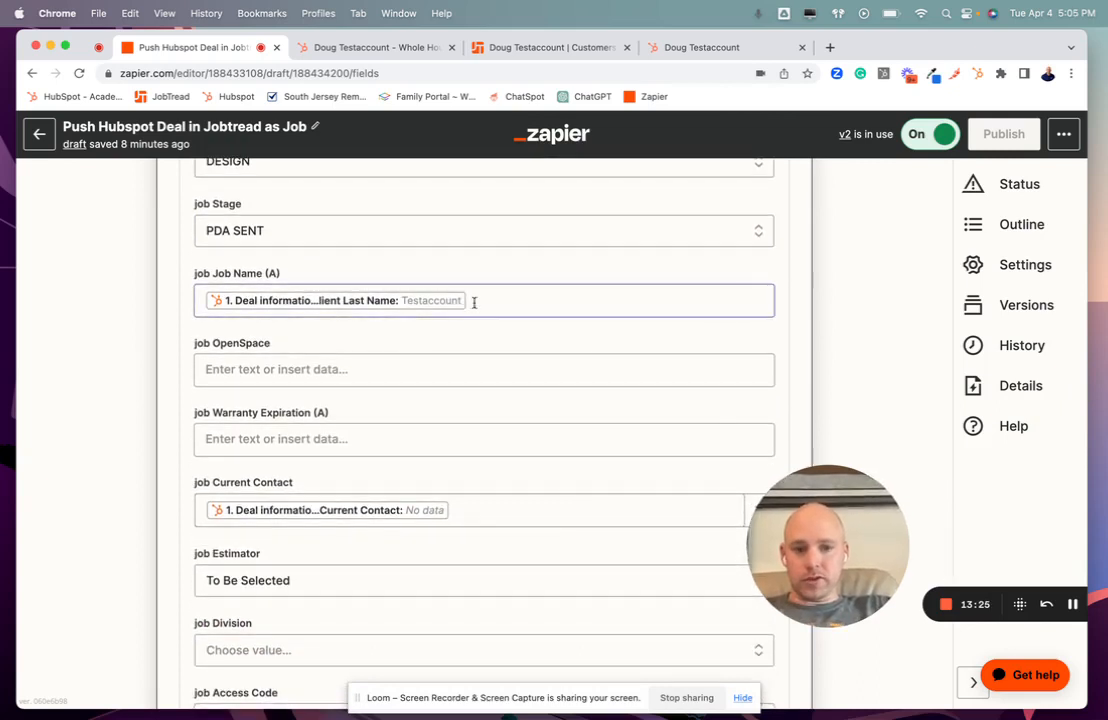
# Check the Job Name (A) field on the JobTread job record and view the matching HubSpot deal
pyautogui.click(1072, 604)
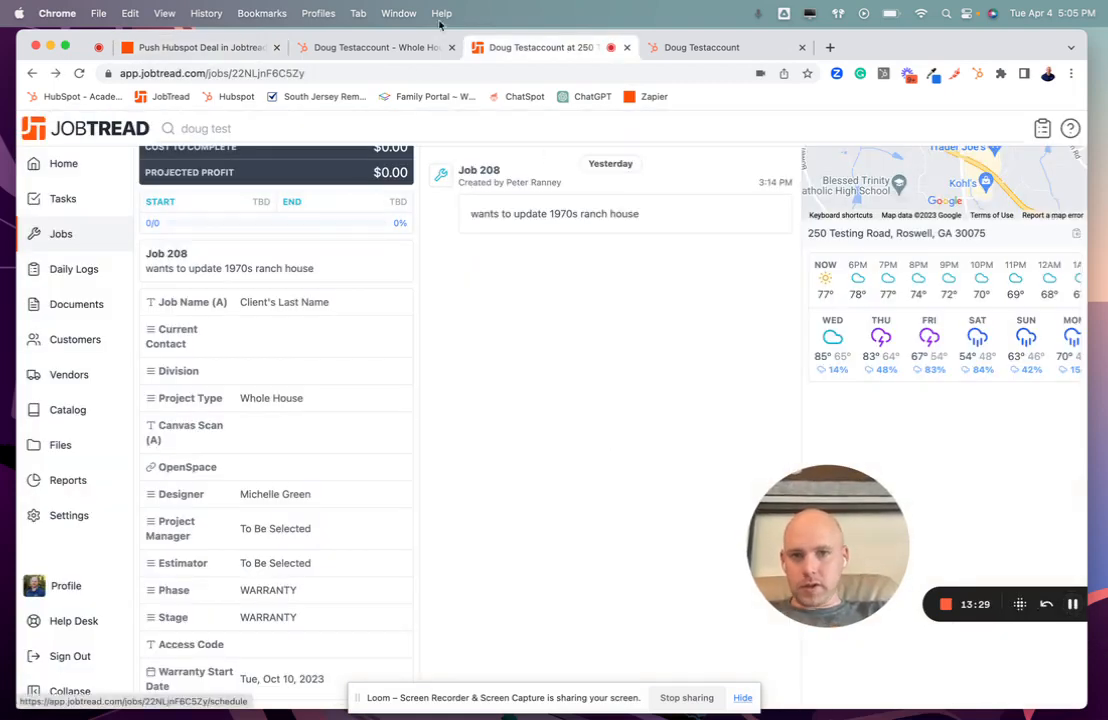
pyautogui.click(407, 48)
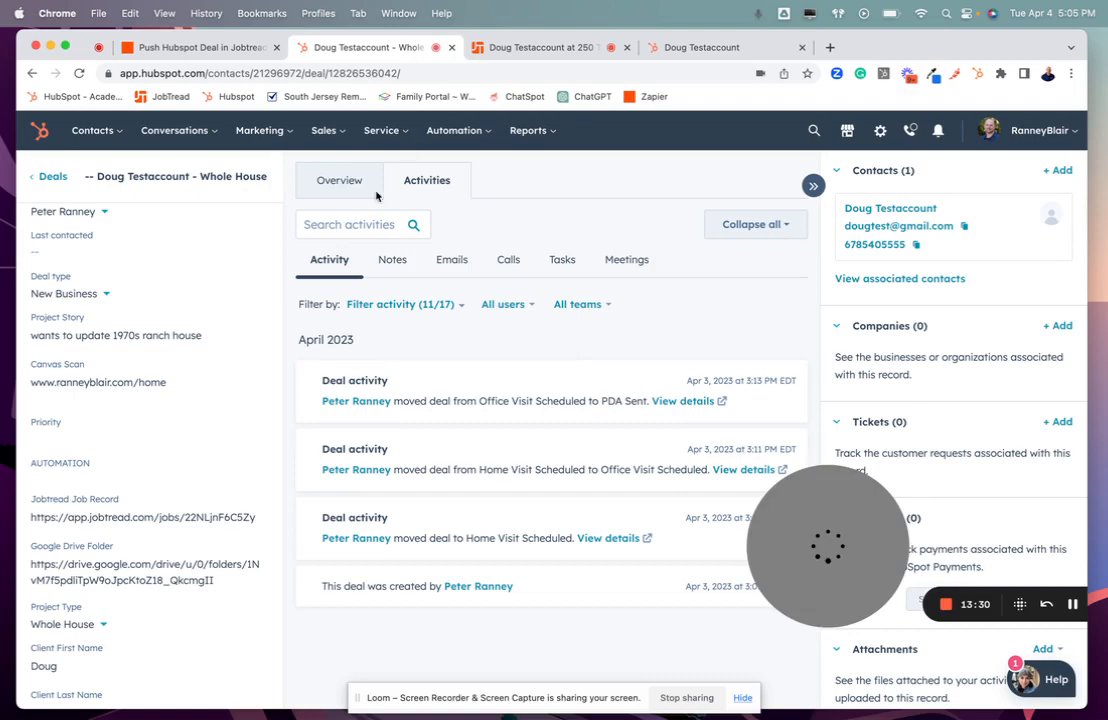
# Return to the Zap and examine the job field mappings from Job Description down to Google Drive Folder (A) and Assign Job Access
pyautogui.click(175, 48)
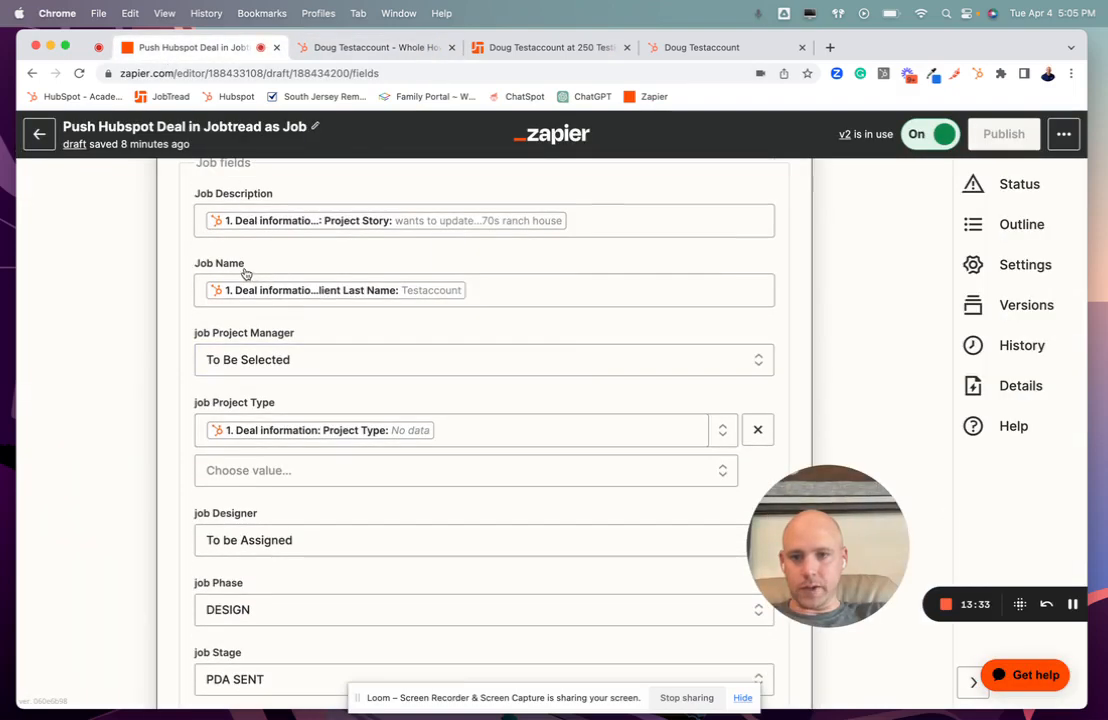
pyautogui.scroll(-6, 266, 330)
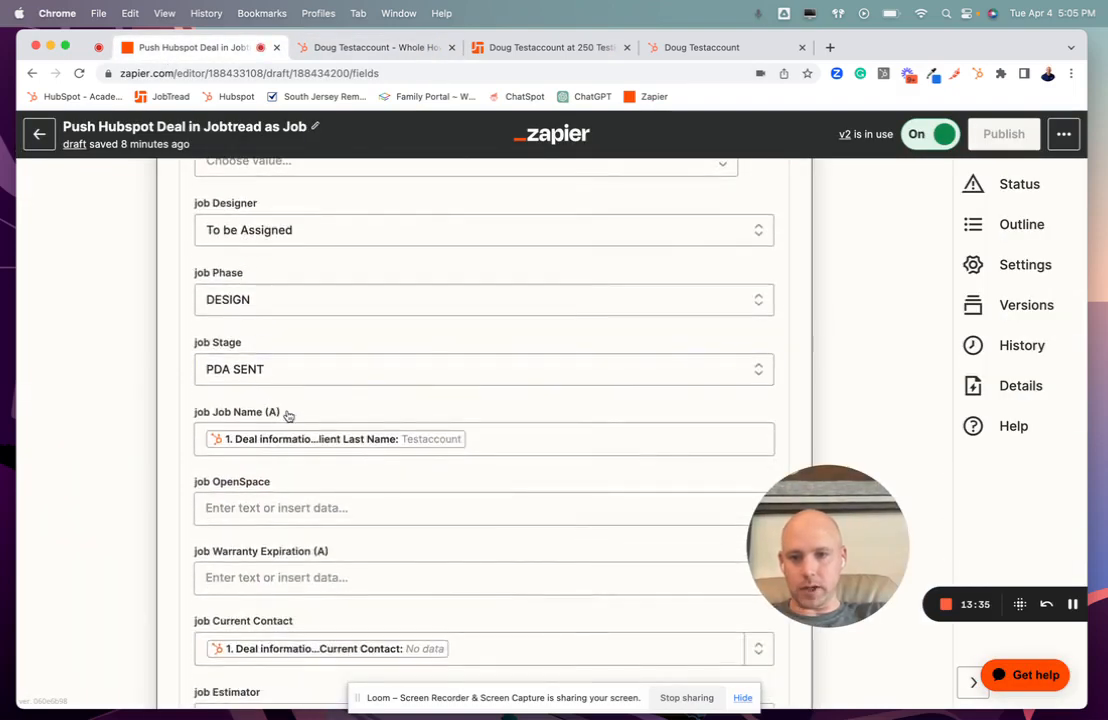
pyautogui.scroll(-2, 291, 418)
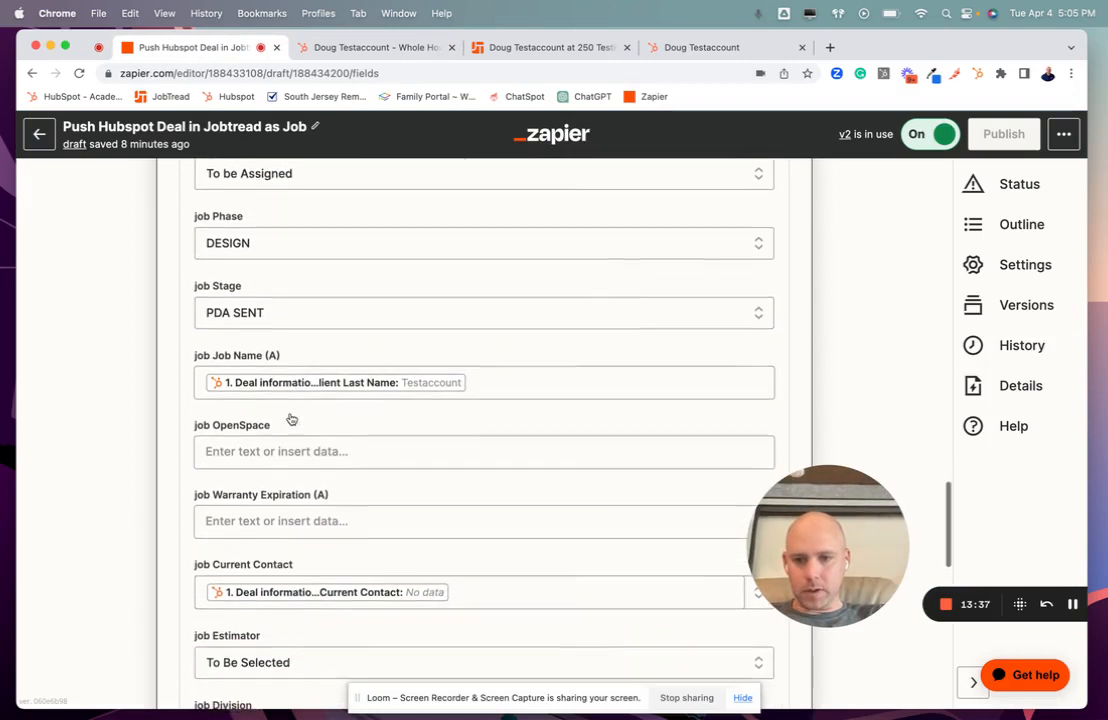
pyautogui.scroll(-3, 134, 410)
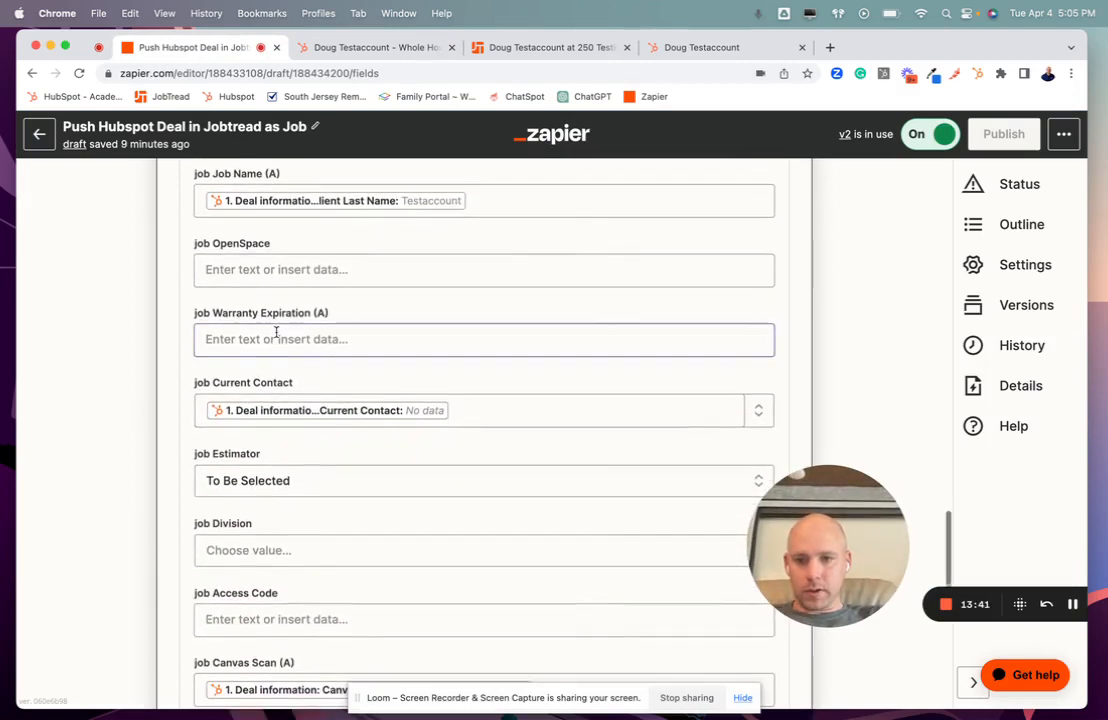
pyautogui.scroll(-2, 290, 314)
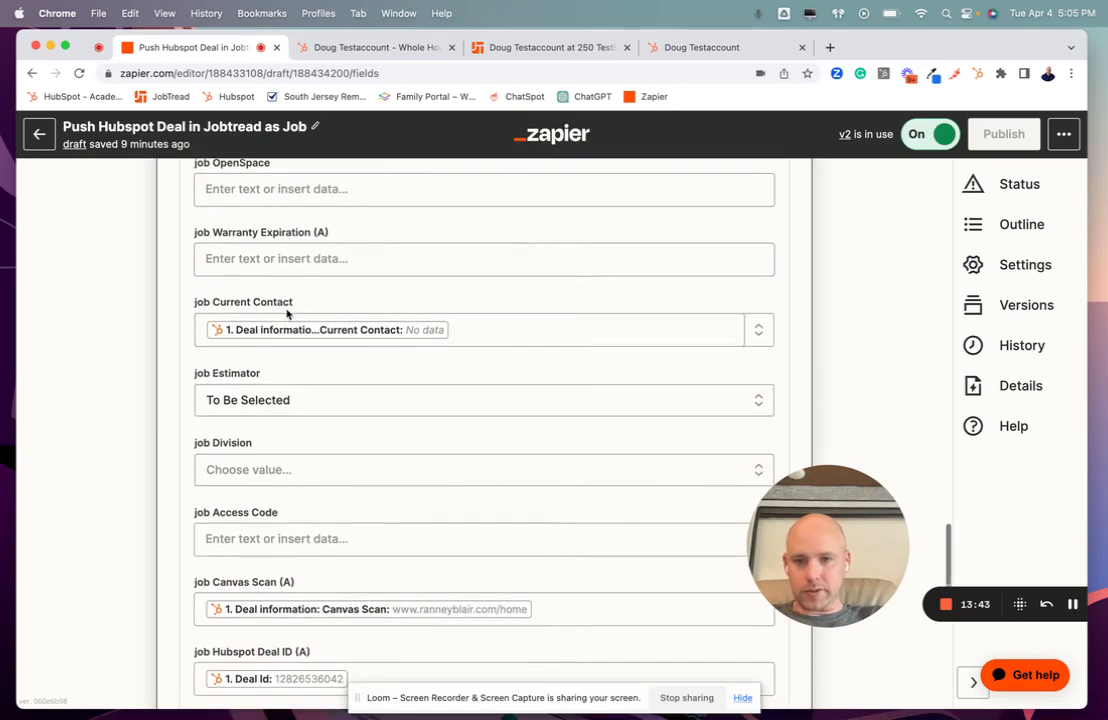
pyautogui.scroll(-1, 287, 314)
pyautogui.scroll(-2, 452, 300)
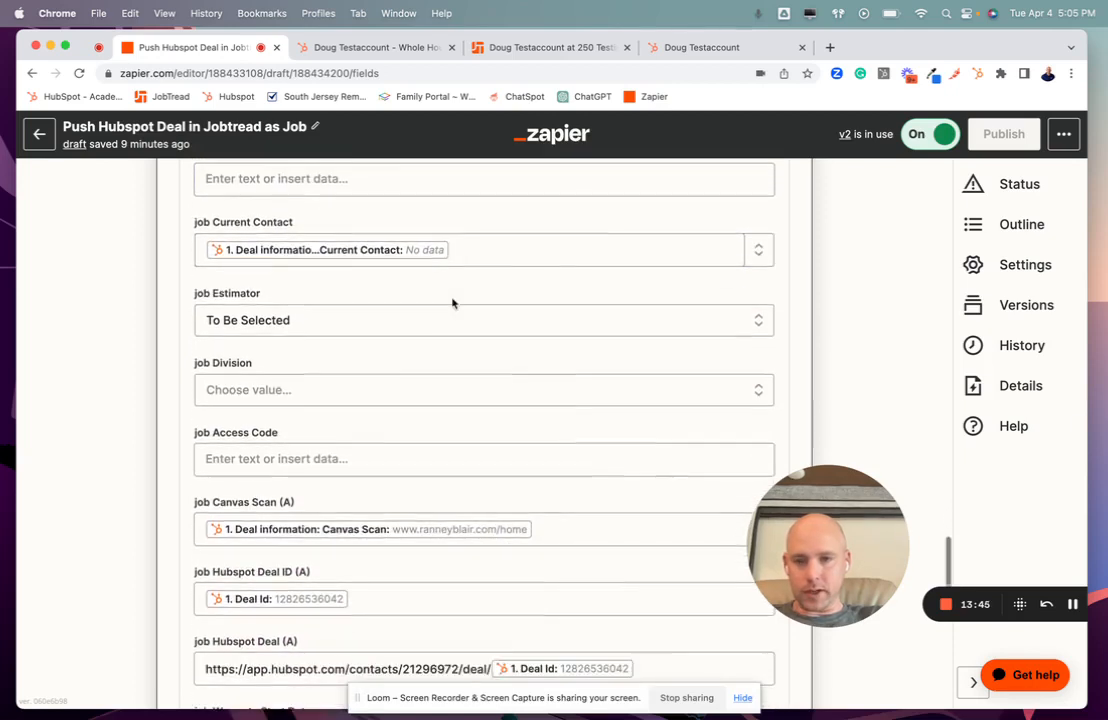
pyautogui.scroll(-3, 370, 329)
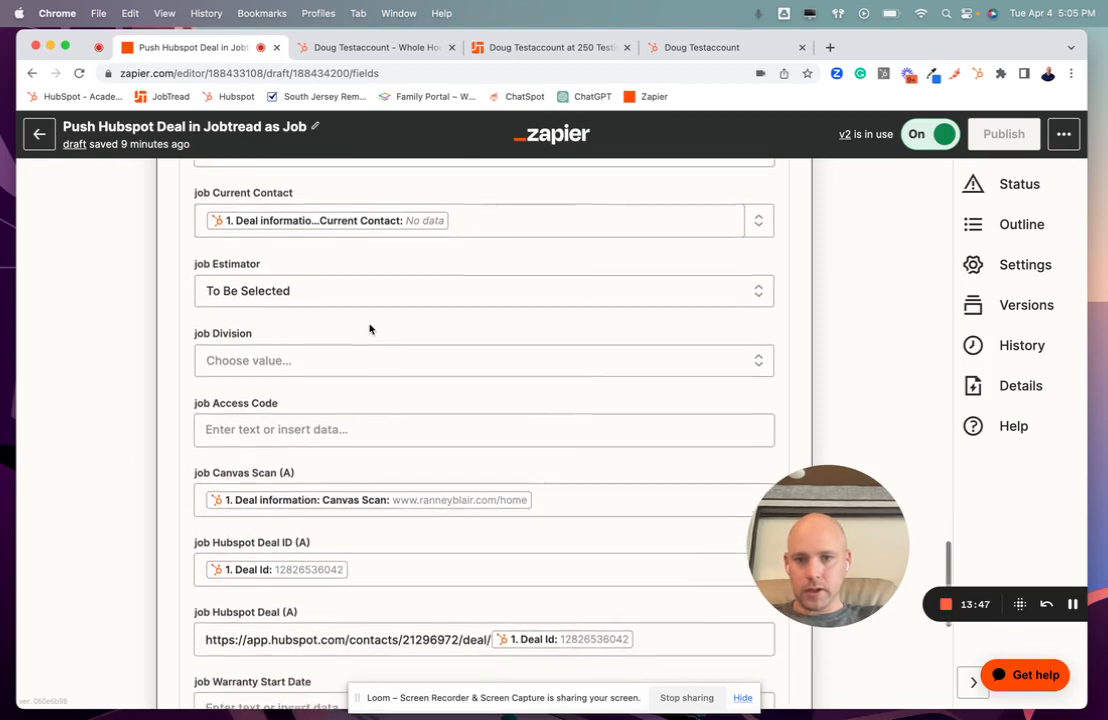
pyautogui.scroll(-4, 366, 325)
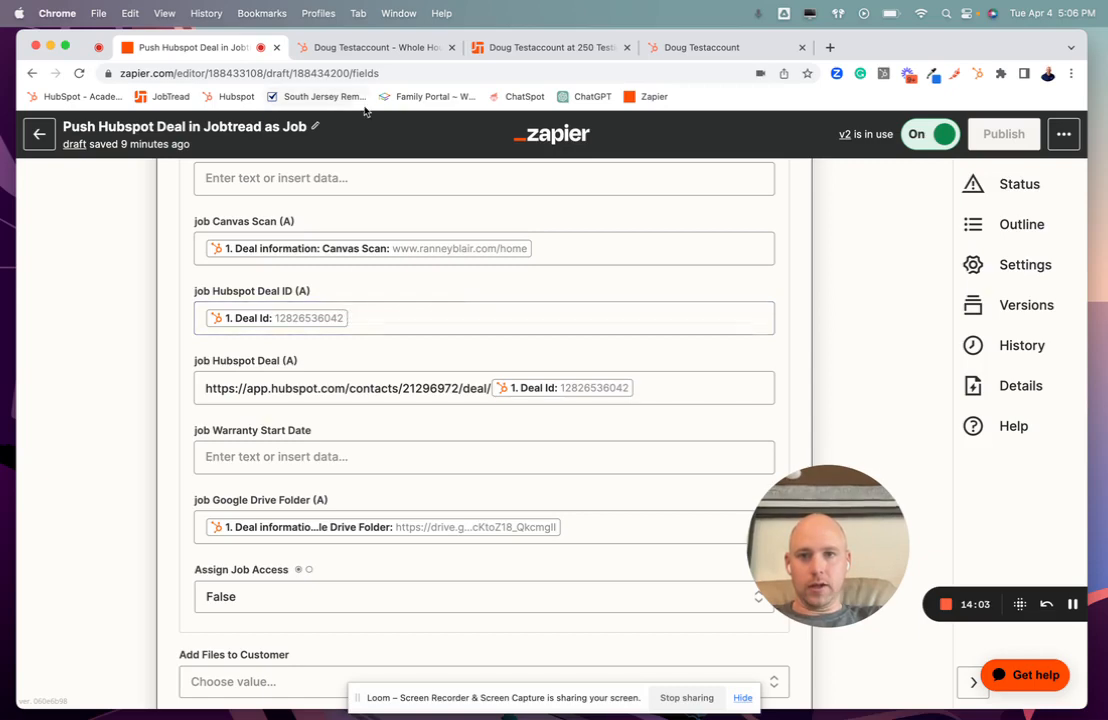
# Switch to the HubSpot deal and locate its Record ID among the deal properties and in the page URL
pyautogui.click(366, 47)
pyautogui.scroll(-10, 203, 447)
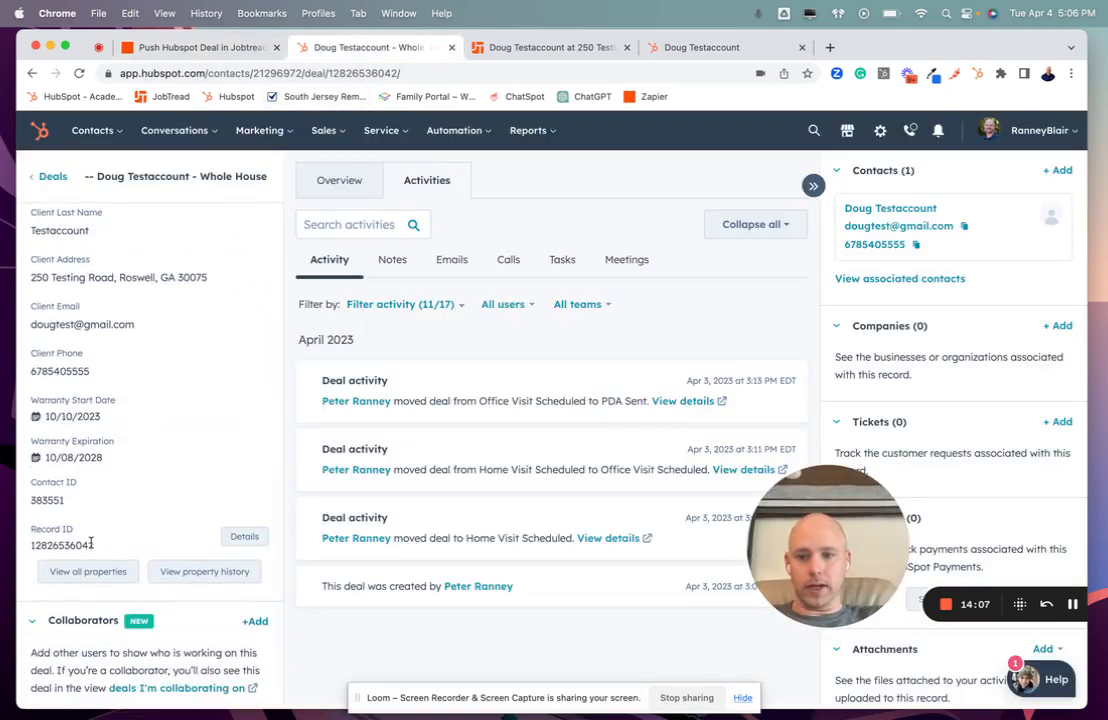
pyautogui.moveTo(67, 545); pyautogui.dragTo(29, 553)
pyautogui.click(100, 545)
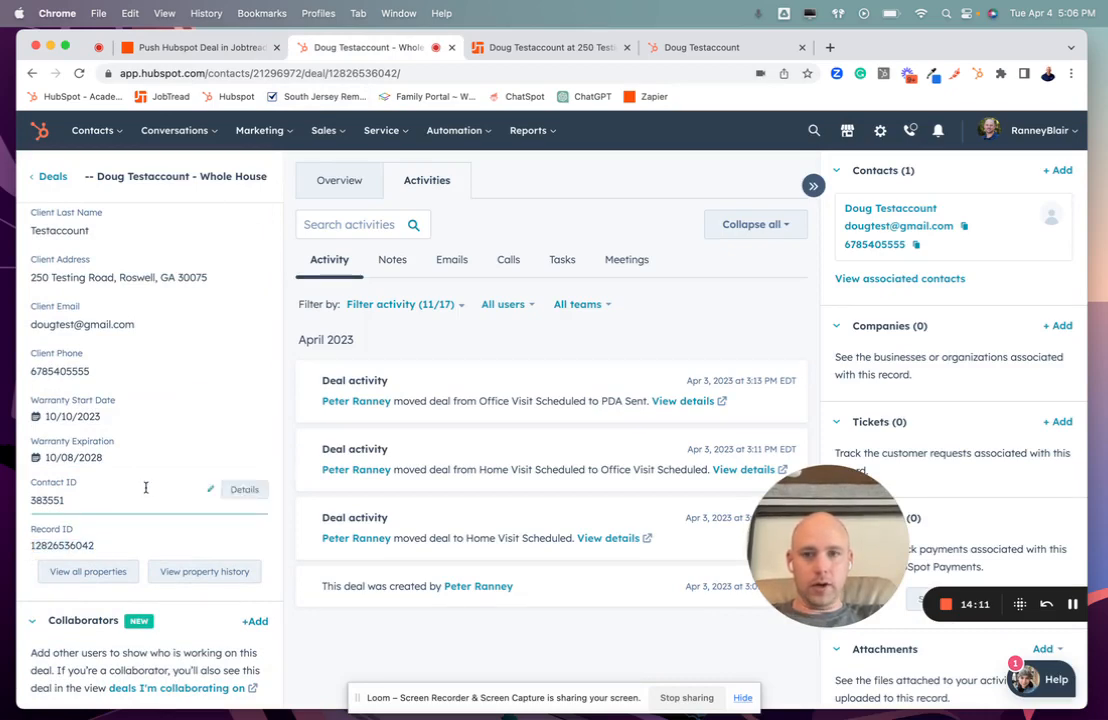
pyautogui.click(408, 70)
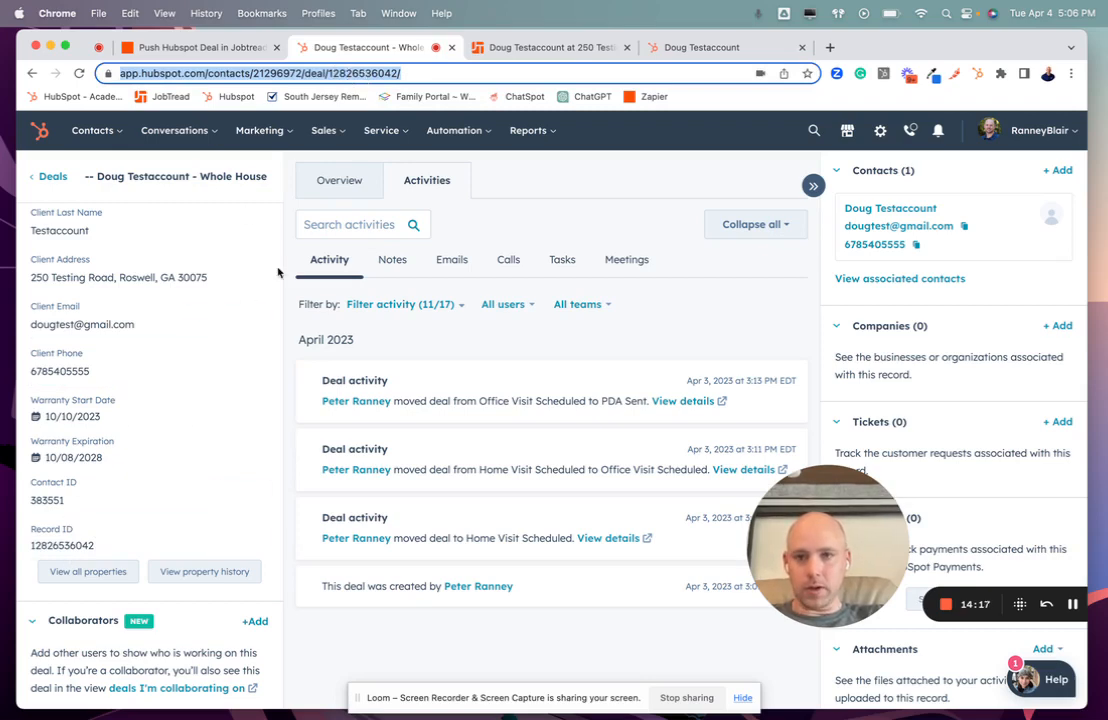
# Check the Hubspot Deal ID (A) mapping in the Zap, and highlight the HubSpot deal URL up to "deal/"
pyautogui.click(208, 53)
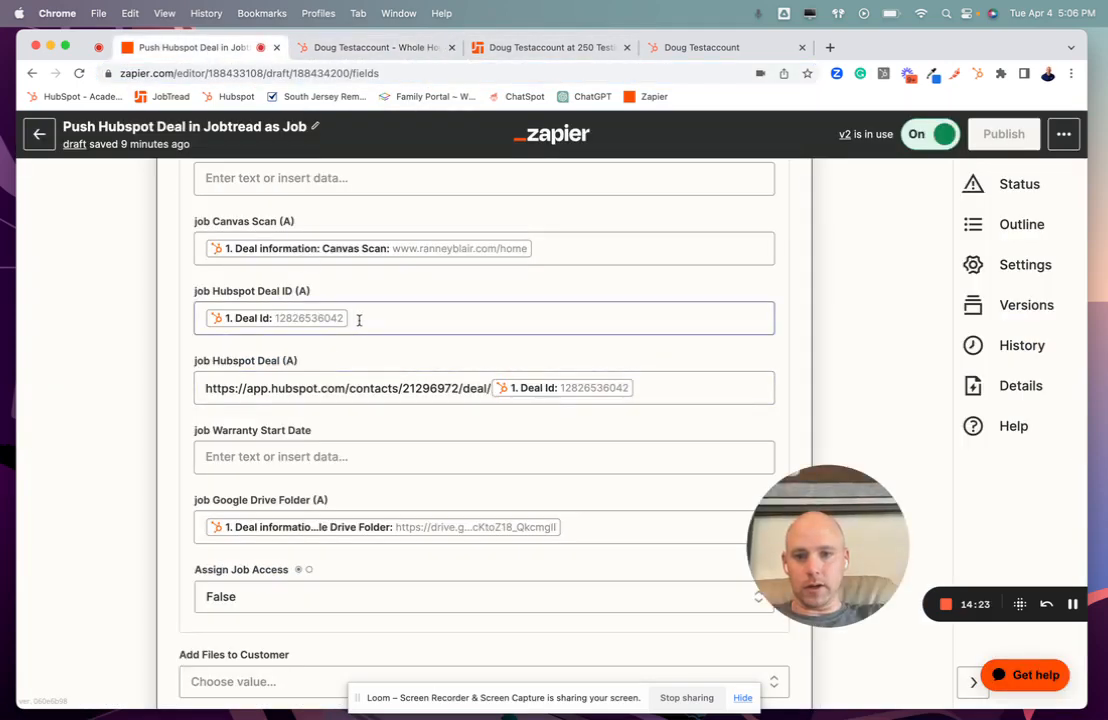
pyautogui.click(376, 47)
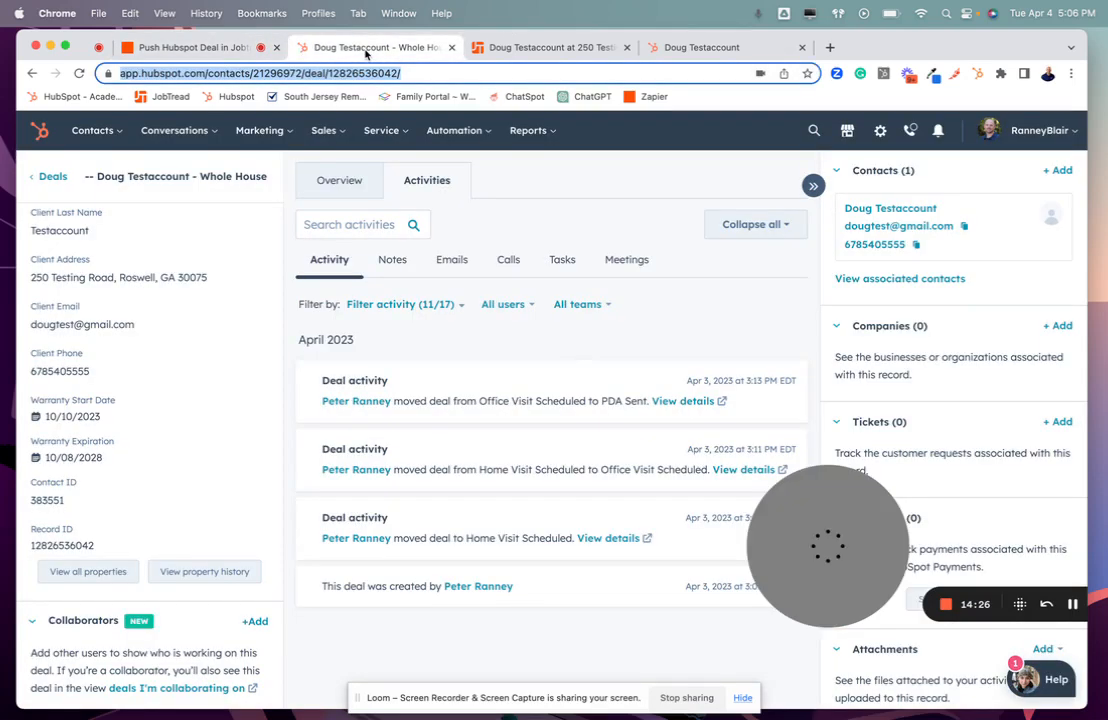
pyautogui.click(268, 70)
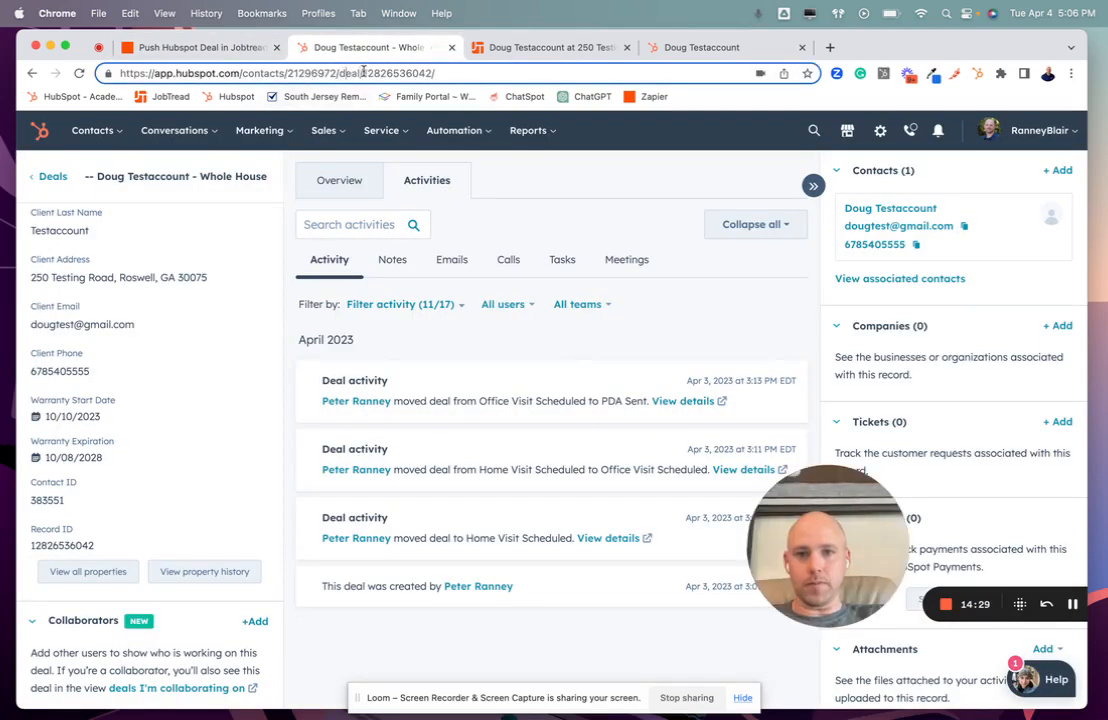
pyautogui.doubleClick(348, 73)
pyautogui.moveTo(345, 73); pyautogui.dragTo(125, 76)
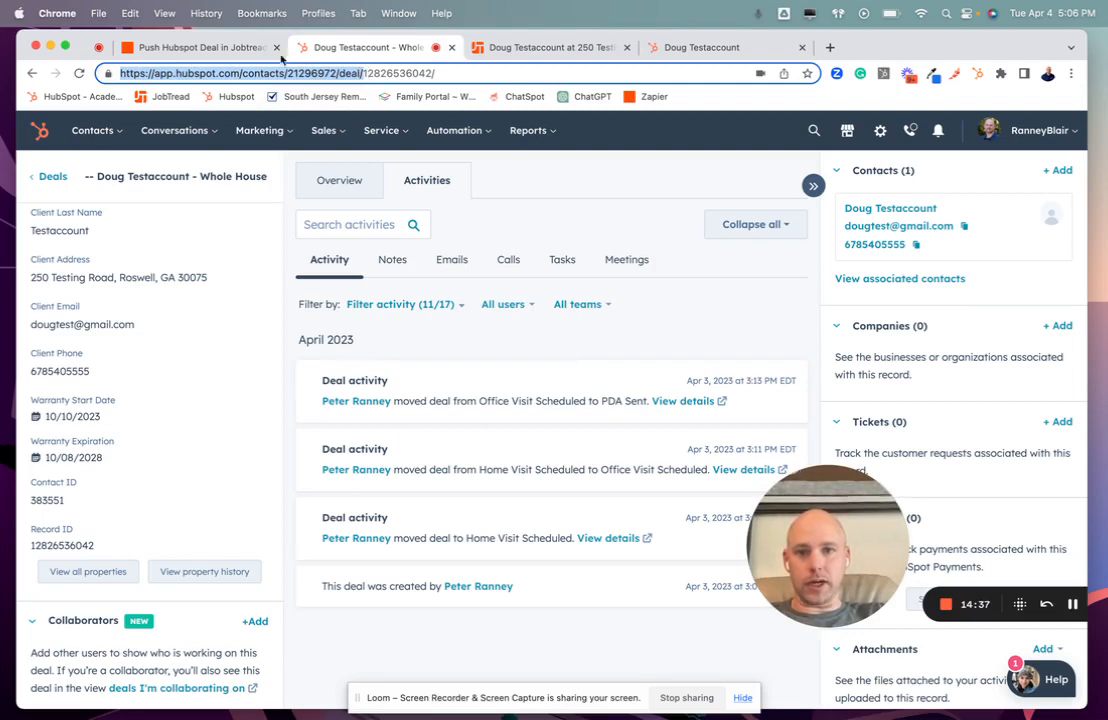
# Examine how the Zap's Hubspot Deal (A) field combines the base deal URL with the Deal Id
pyautogui.click(205, 46)
pyautogui.click(361, 396)
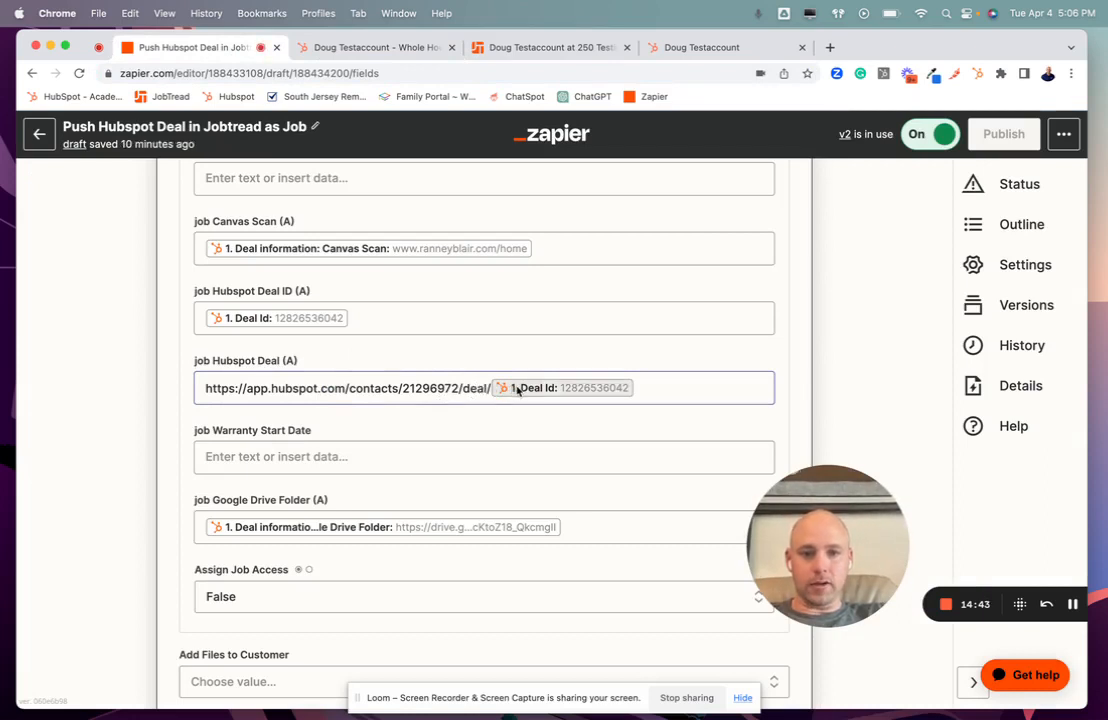
pyautogui.click(577, 429)
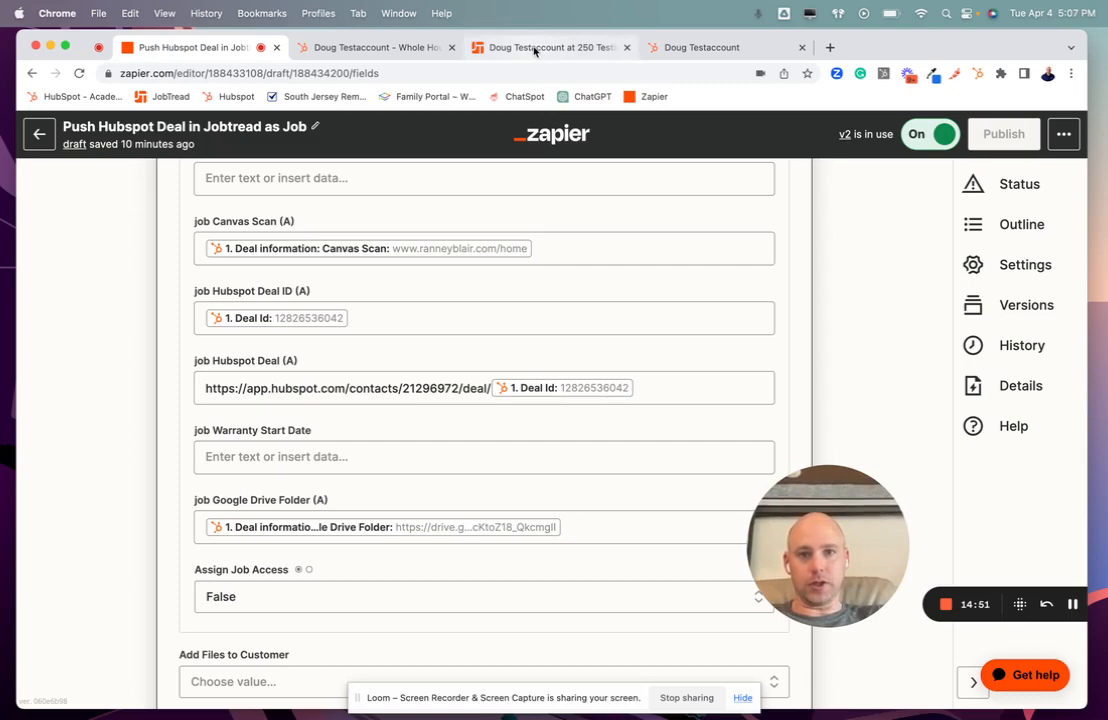
# Find the Hubspot Deal ID (A) and Hubspot Deal (A) fields on the JobTread job record and open the deal link
pyautogui.click(470, 45)
pyautogui.scroll(3, 433, 395)
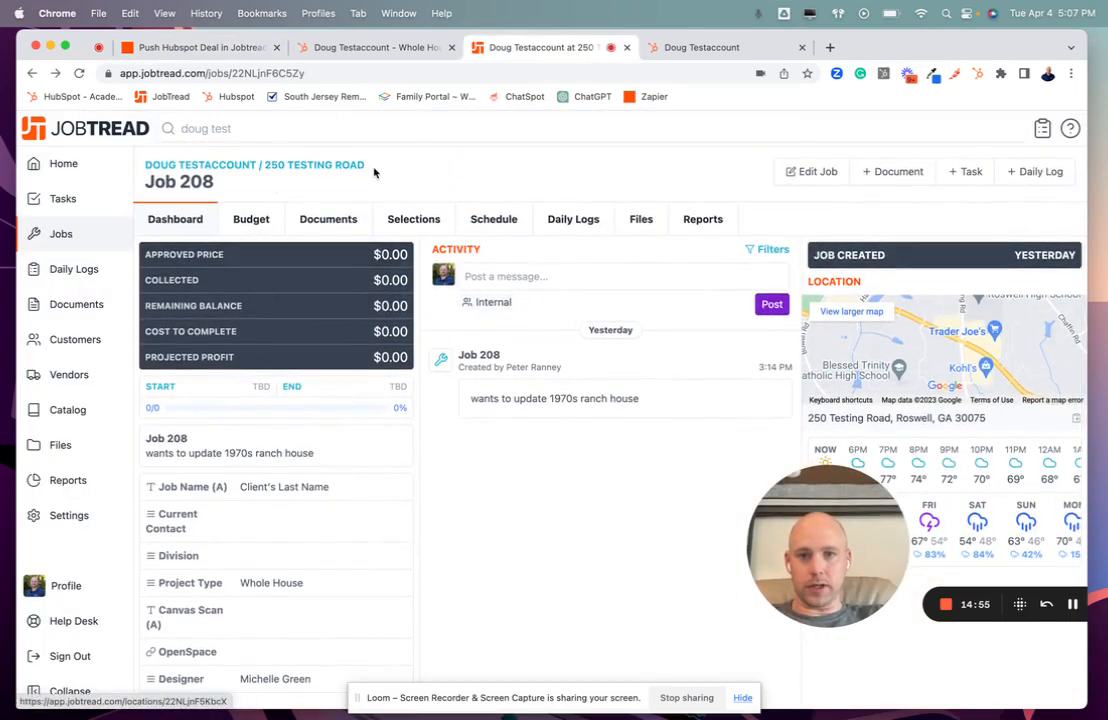
pyautogui.scroll(-4, 372, 300)
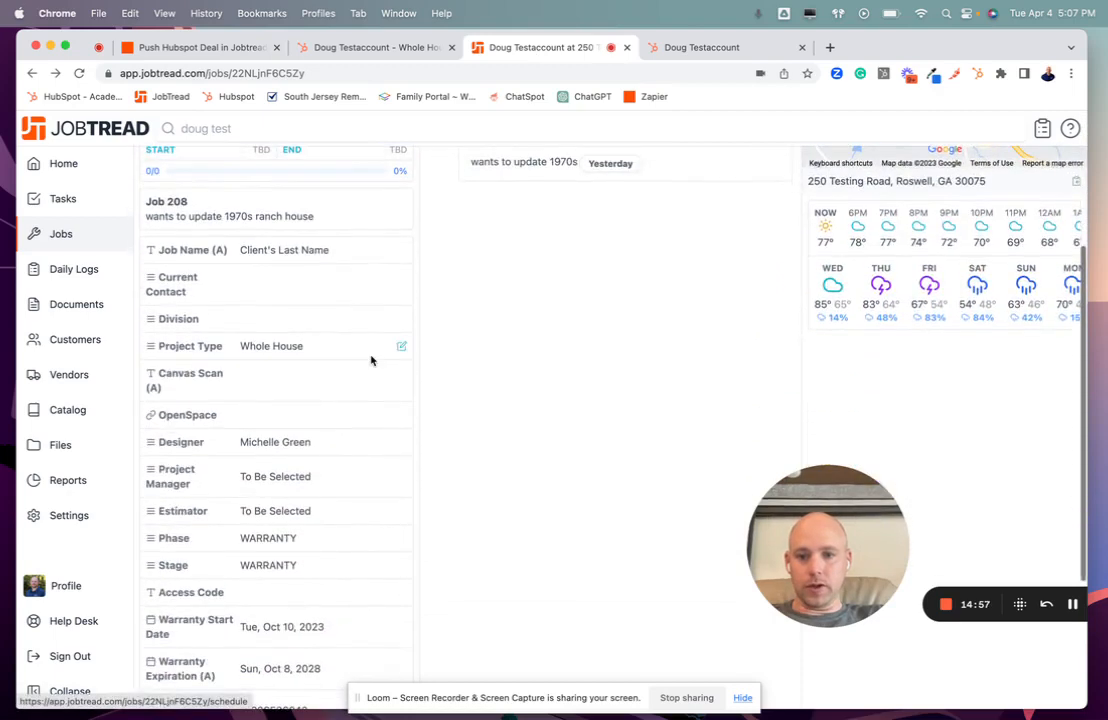
pyautogui.scroll(1, 371, 360)
pyautogui.scroll(-5, 371, 360)
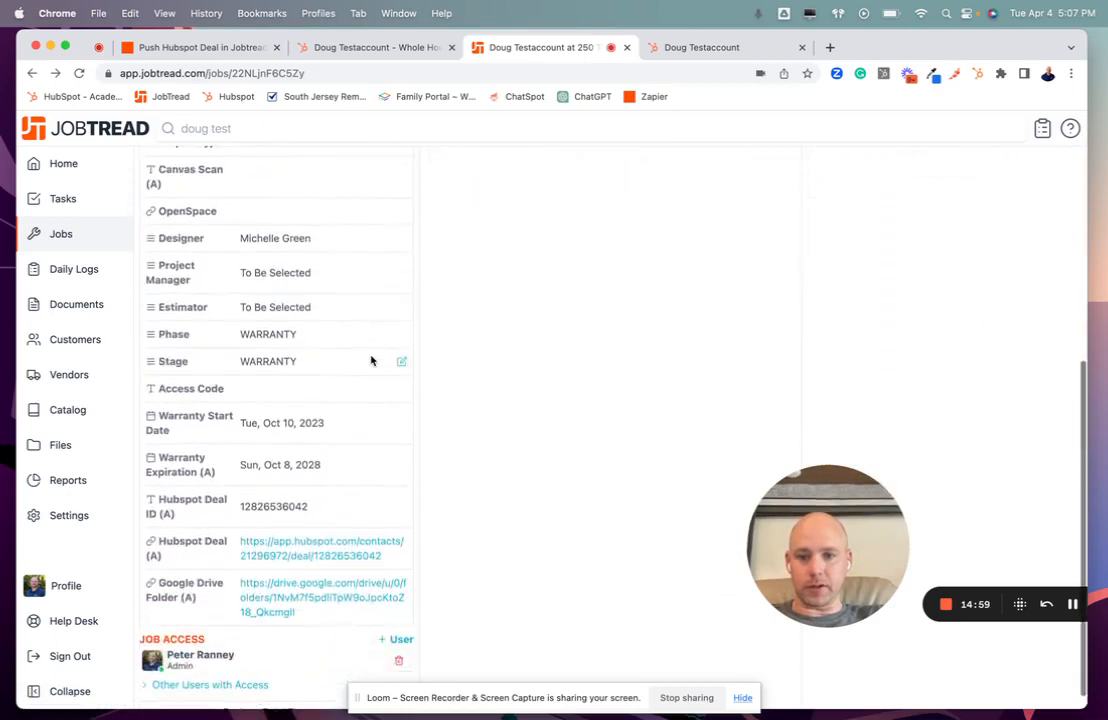
pyautogui.click(275, 534)
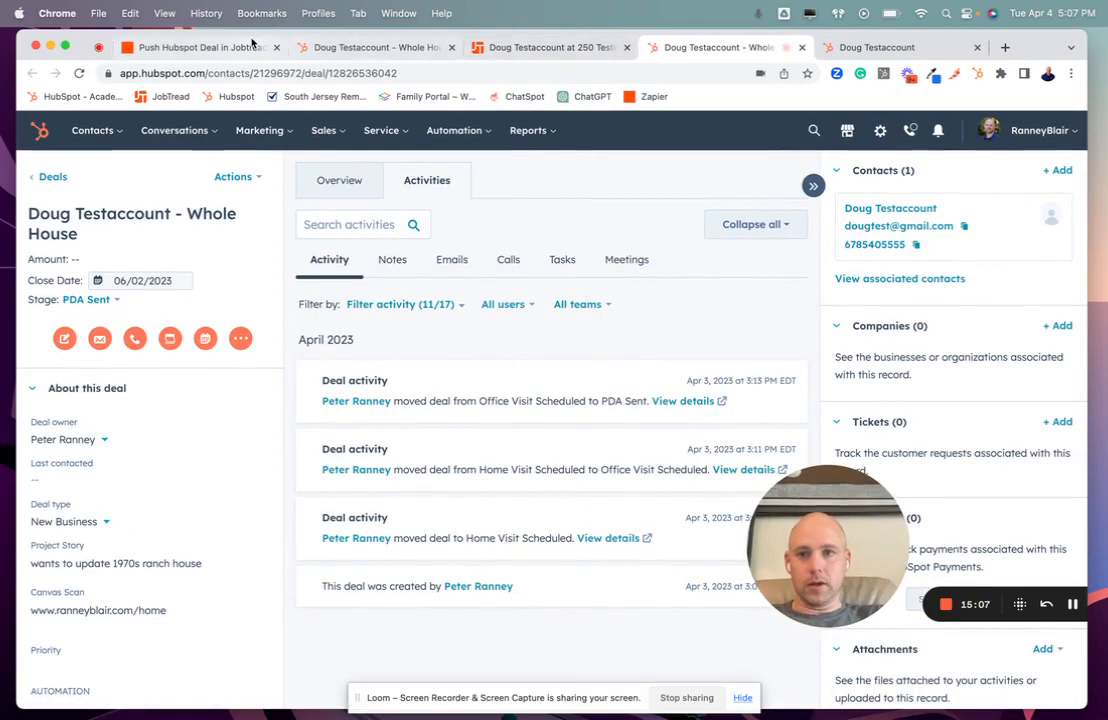
# Return to the Zap and review the remaining job fields from Hubspot Deal (A) through Google Drive Folder (A) to Add Files to Customer
pyautogui.click(212, 51)
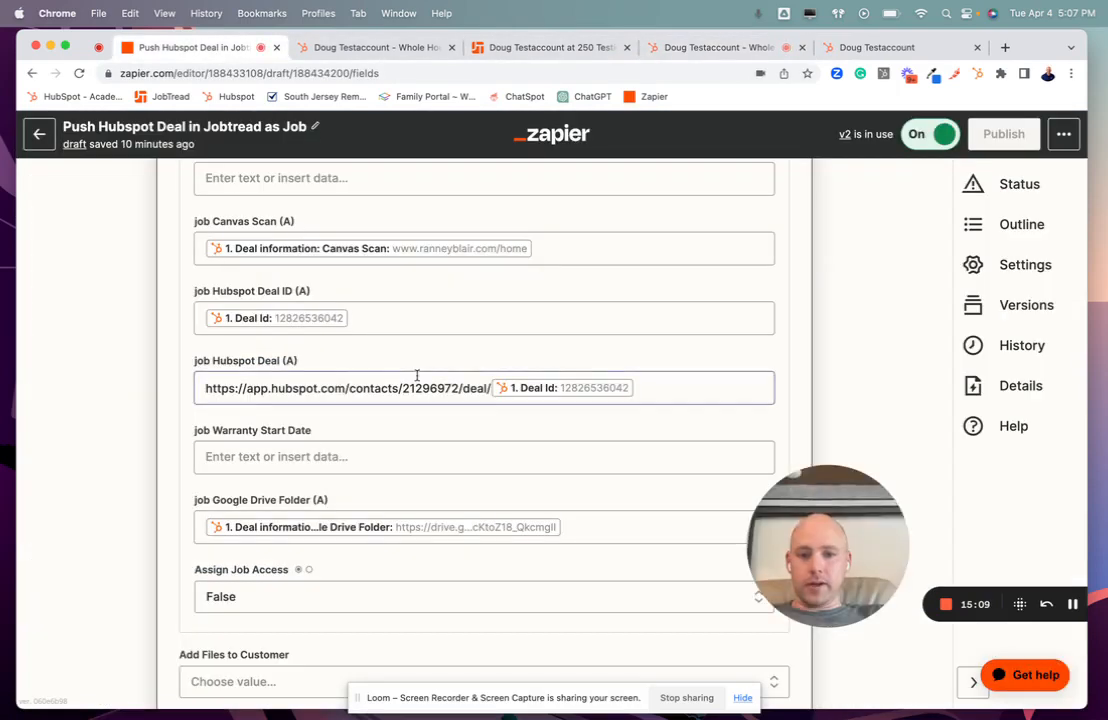
pyautogui.scroll(-2, 417, 380)
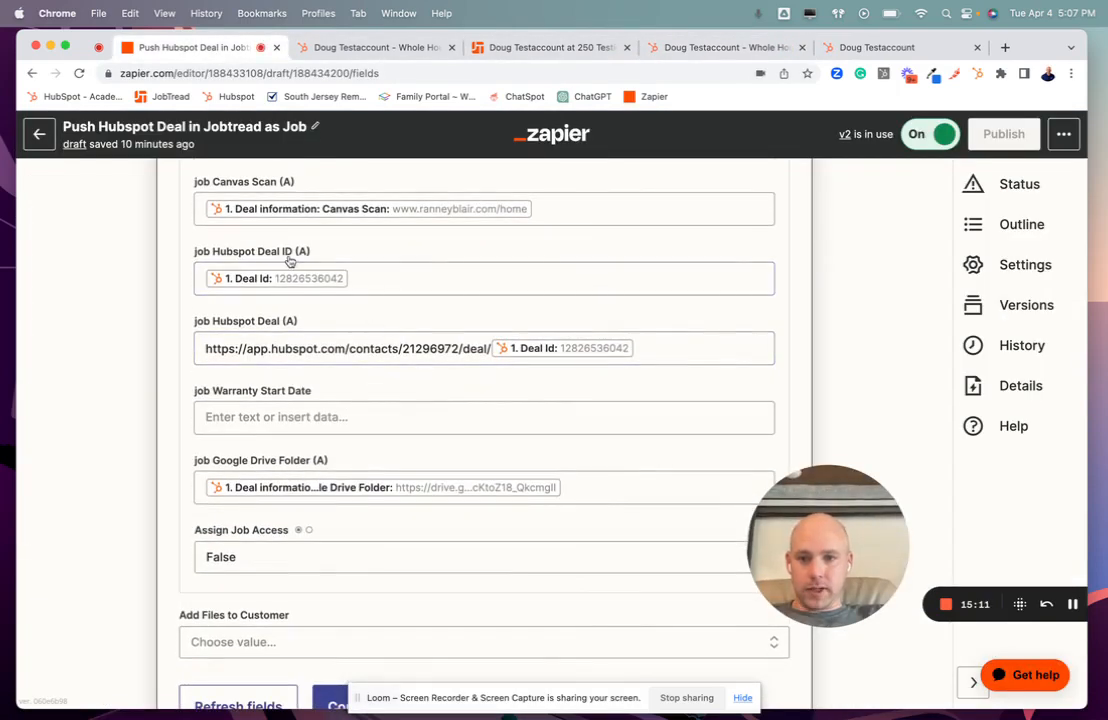
pyautogui.click(232, 346)
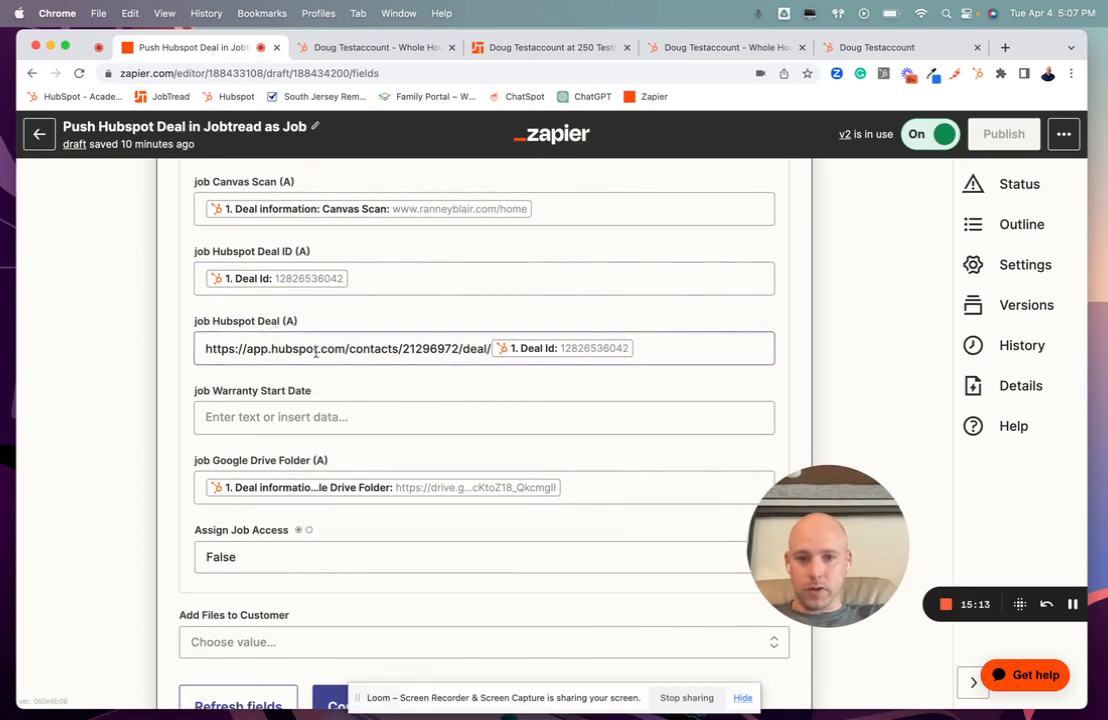
pyautogui.scroll(-2, 374, 352)
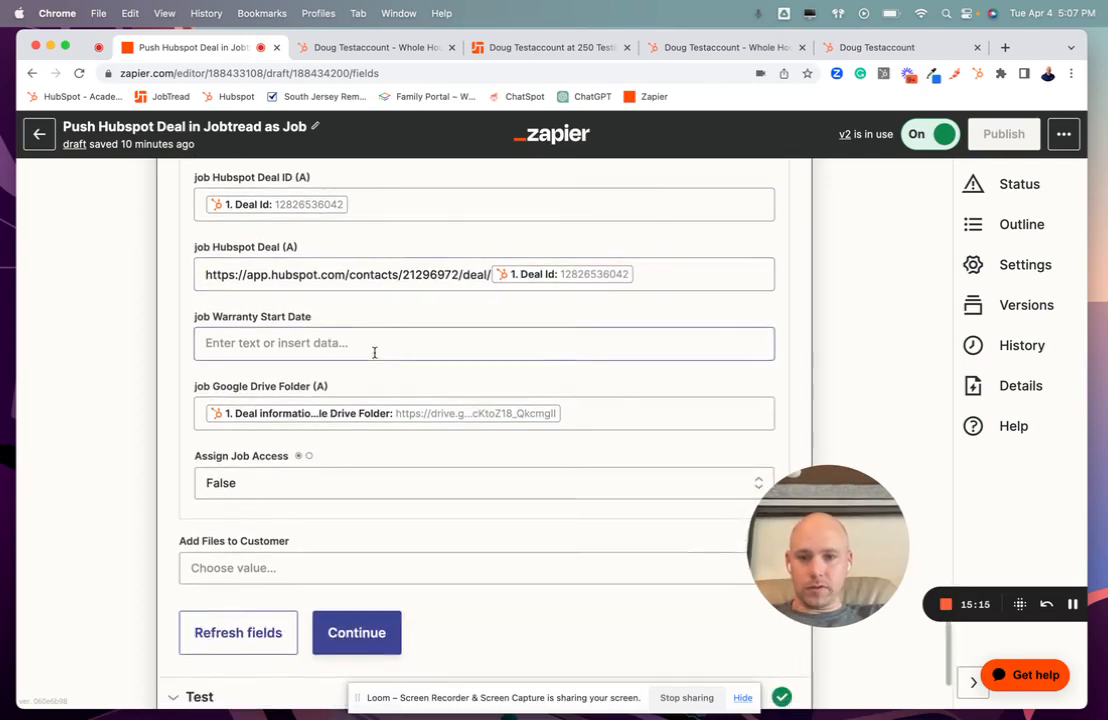
# Compare the Zap's Warranty Start Date and Google Drive Folder (A) fields with the JobTread job record and the HubSpot deal's properties
pyautogui.scroll(-1, 374, 352)
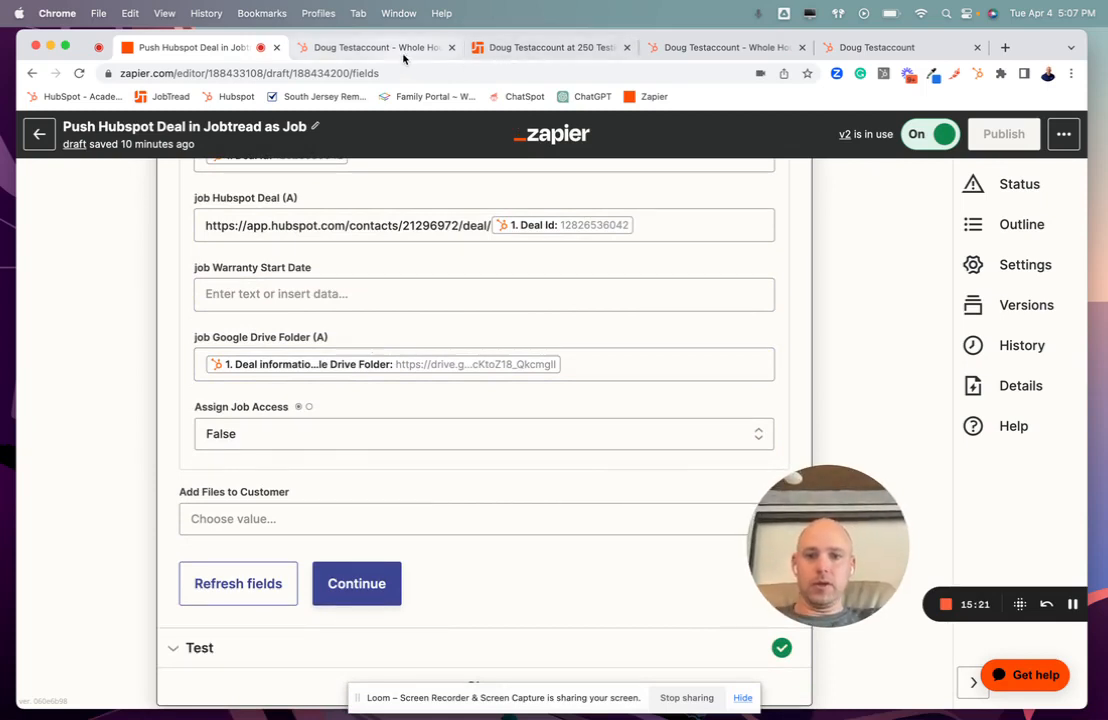
pyautogui.click(516, 44)
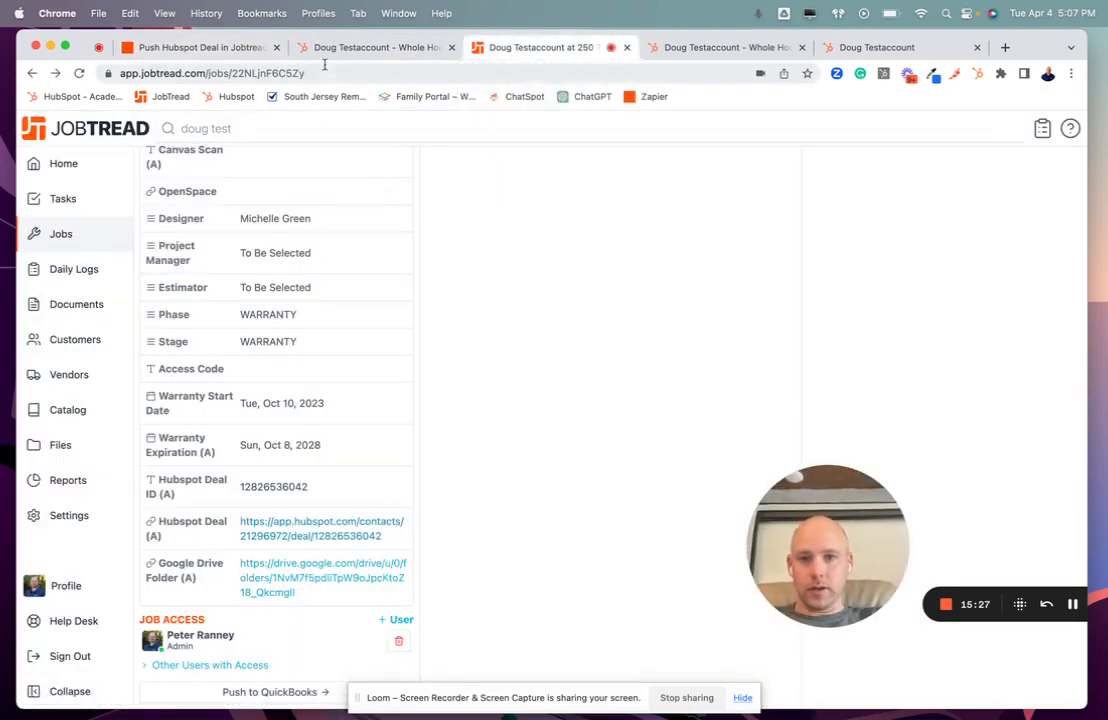
pyautogui.click(208, 50)
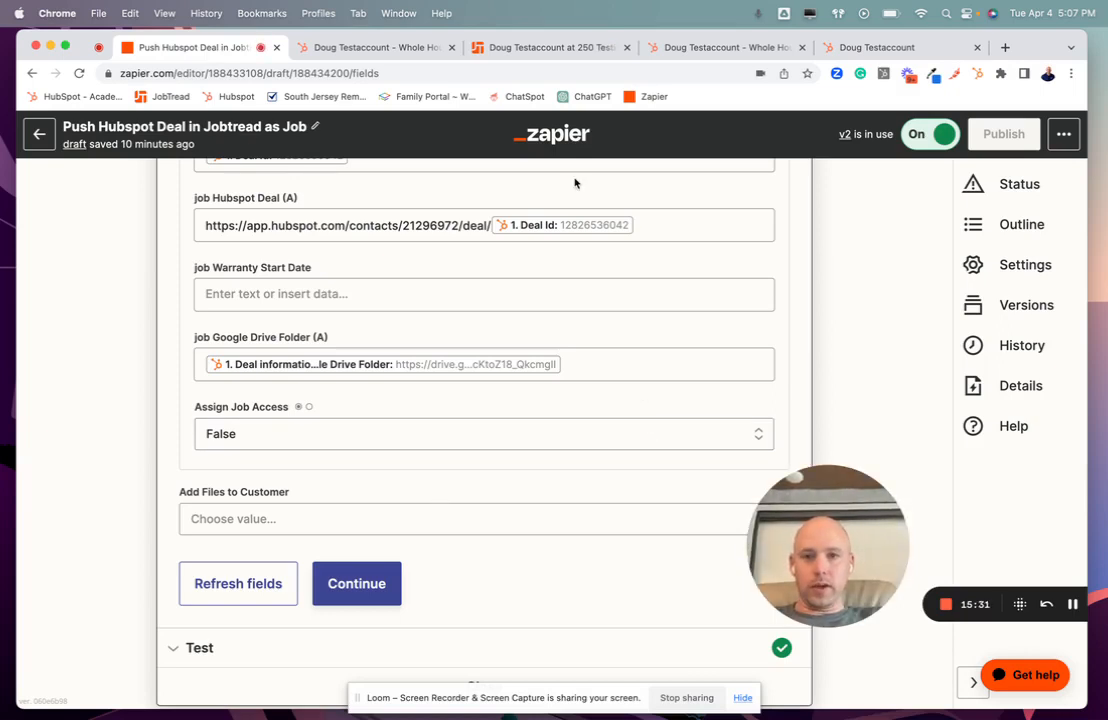
pyautogui.click(392, 50)
pyautogui.scroll(-5, 166, 403)
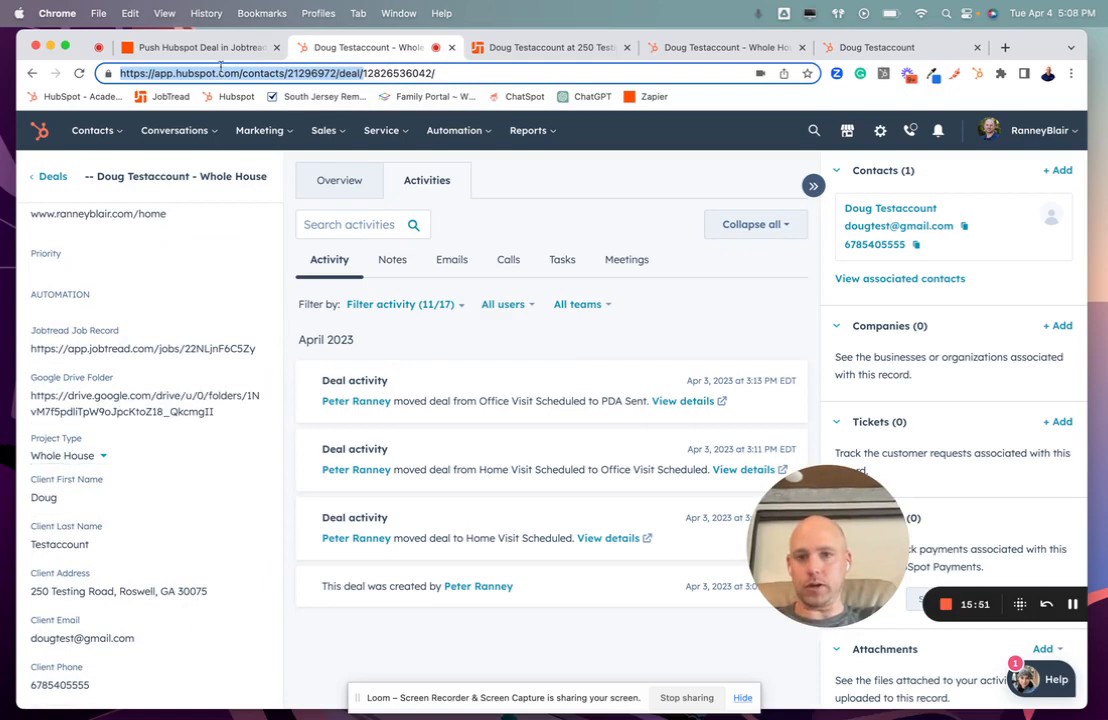
pyautogui.click(190, 50)
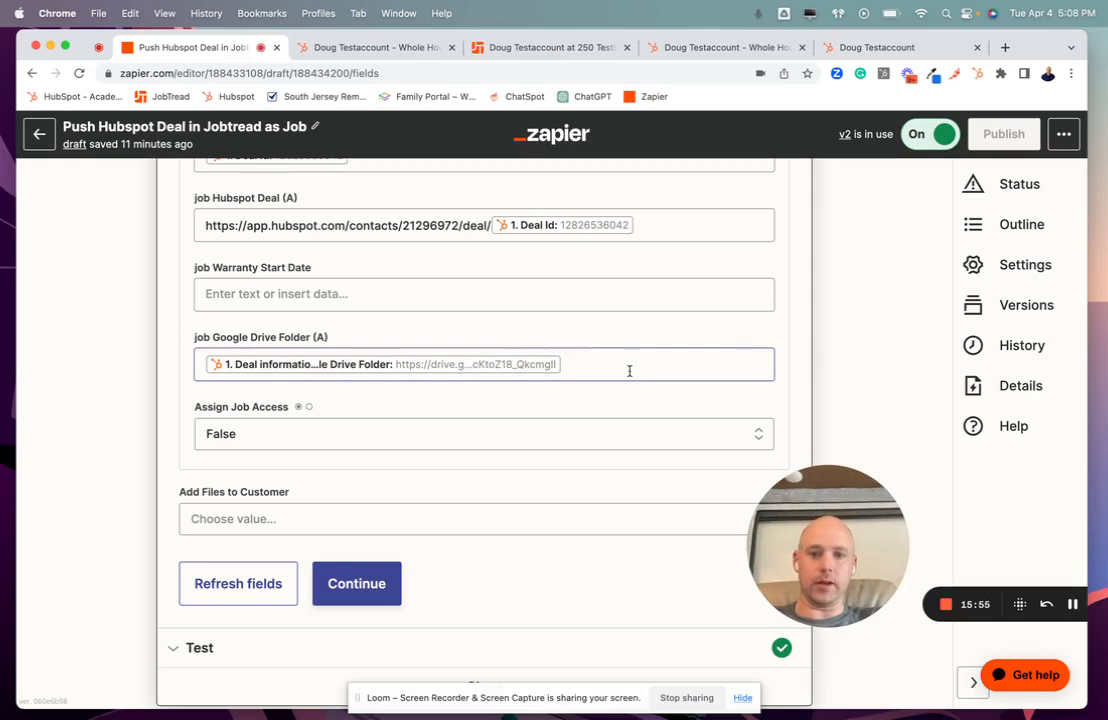
# Open the Google Drive folder linked on the JobTread job and look inside its 1. Sales and 3. Design Files subfolders
pyautogui.click(530, 47)
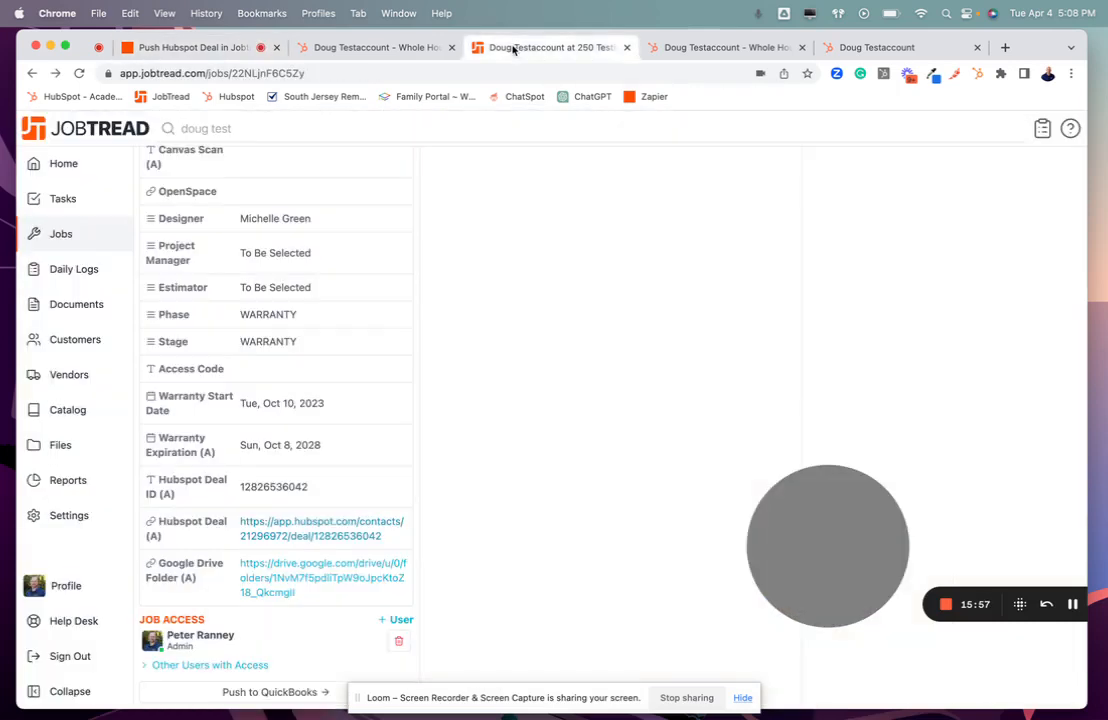
pyautogui.click(309, 570)
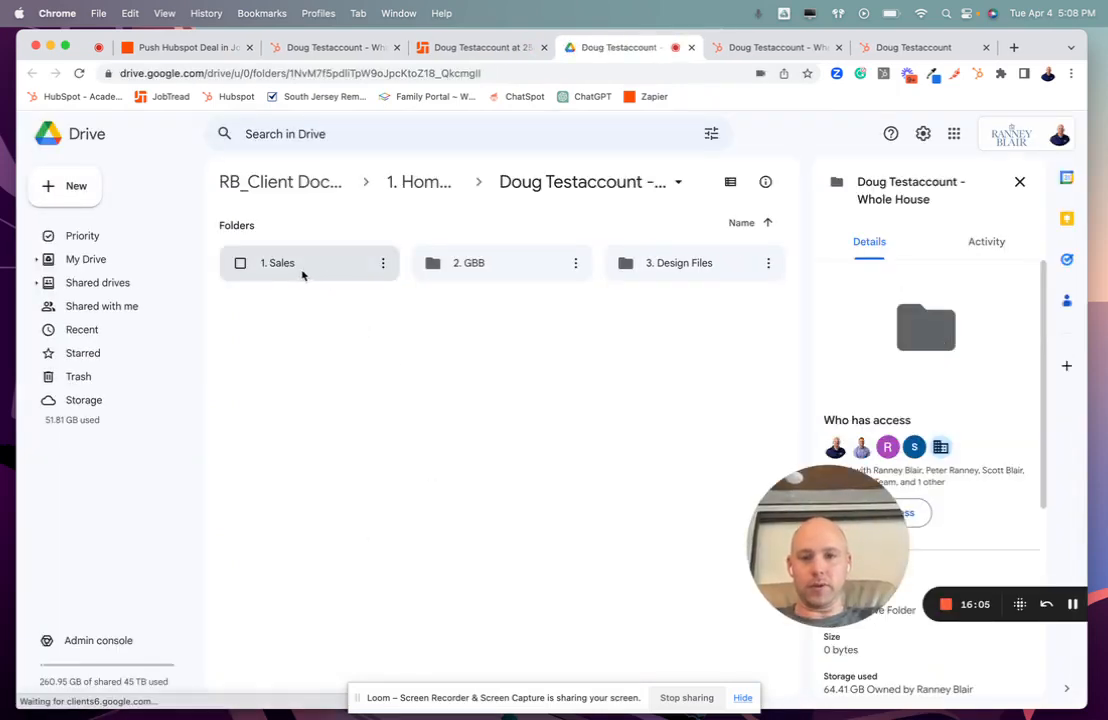
pyautogui.doubleClick(303, 272)
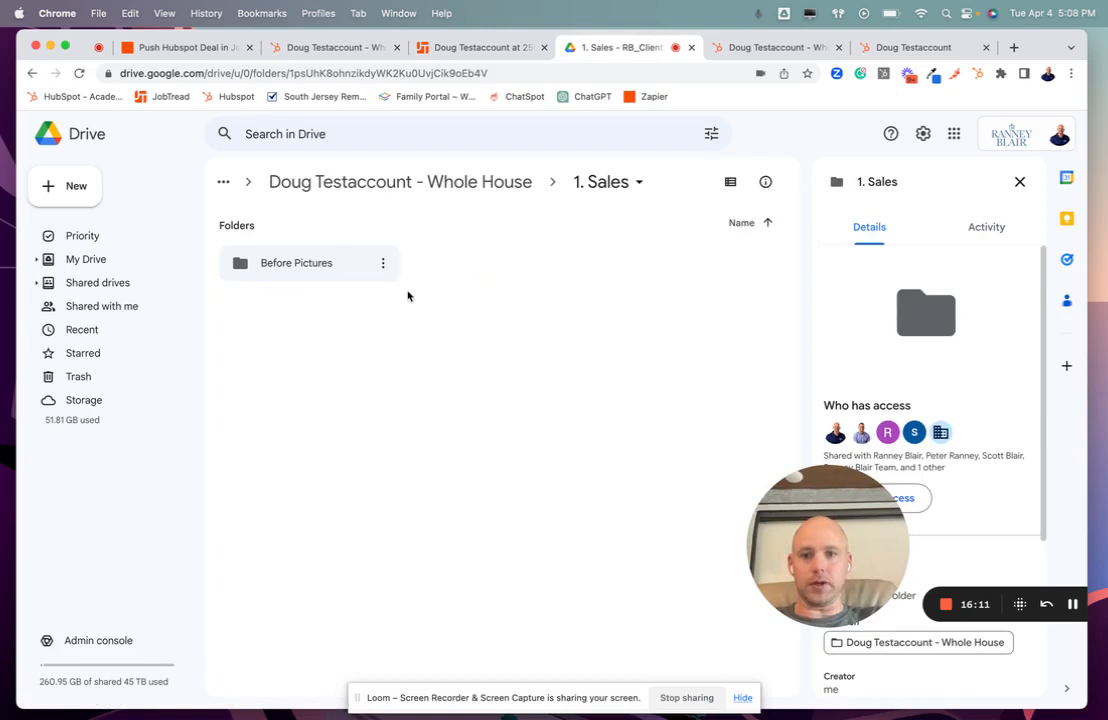
pyautogui.click(36, 75)
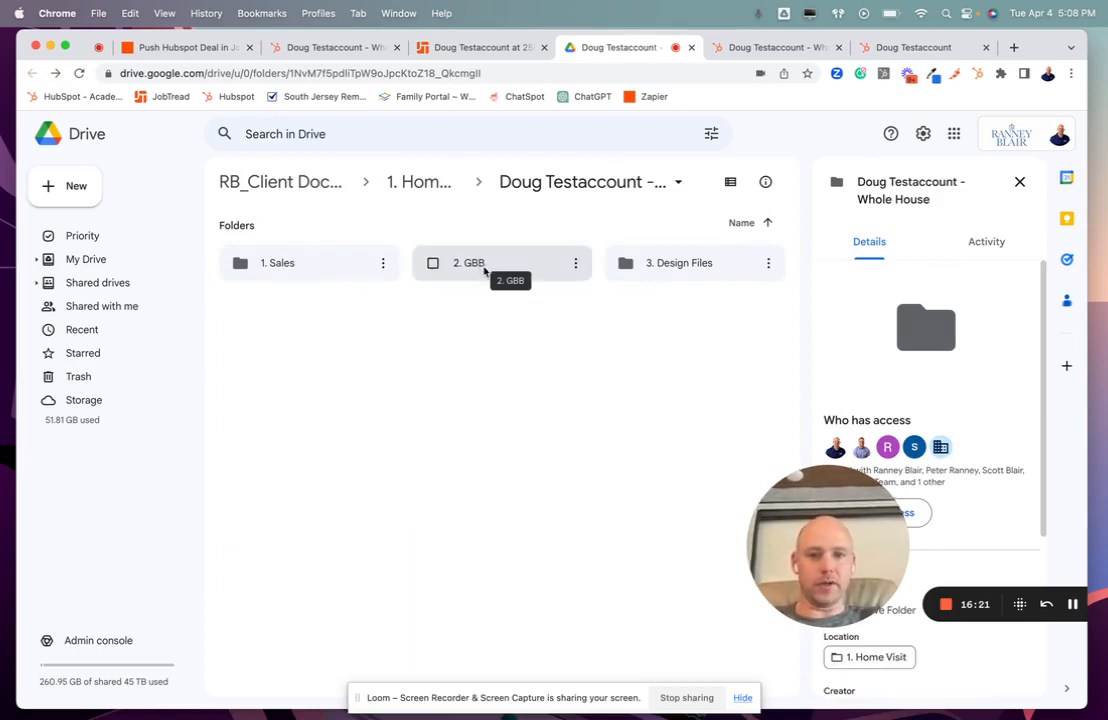
pyautogui.doubleClick(668, 268)
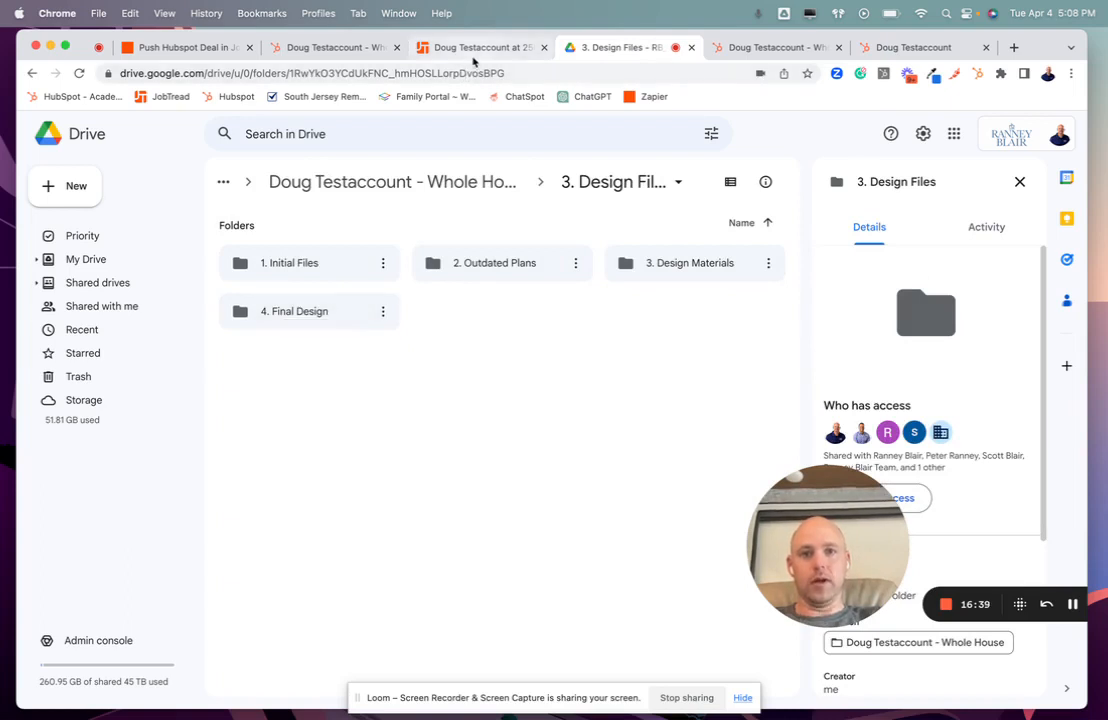
# Check the Google Drive Folder (A) link on the JobTread job, and continue the Zap's JobTread action to its test results
pyautogui.click(474, 50)
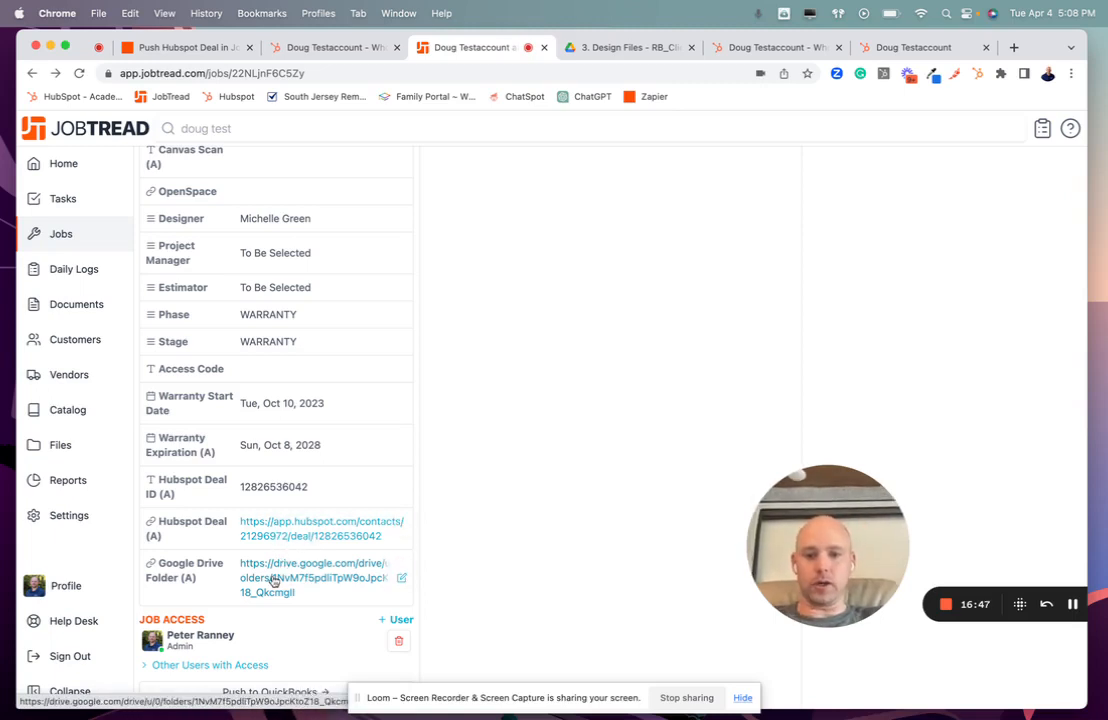
pyautogui.click(196, 47)
pyautogui.scroll(-2, 395, 341)
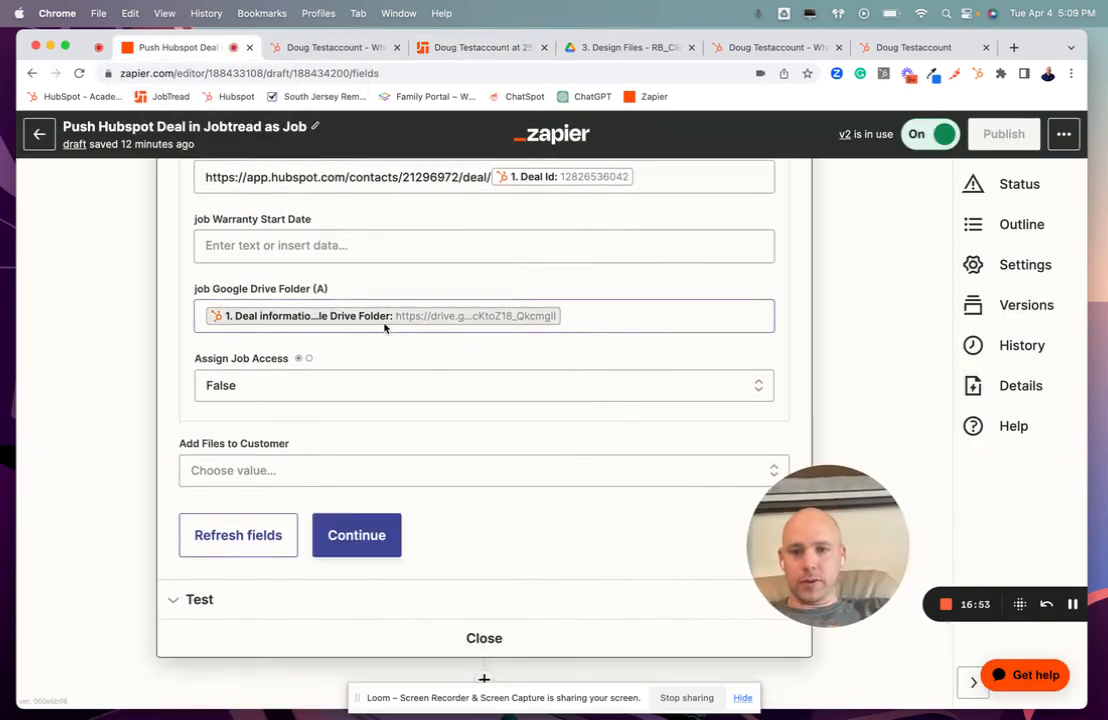
pyautogui.scroll(-2, 384, 327)
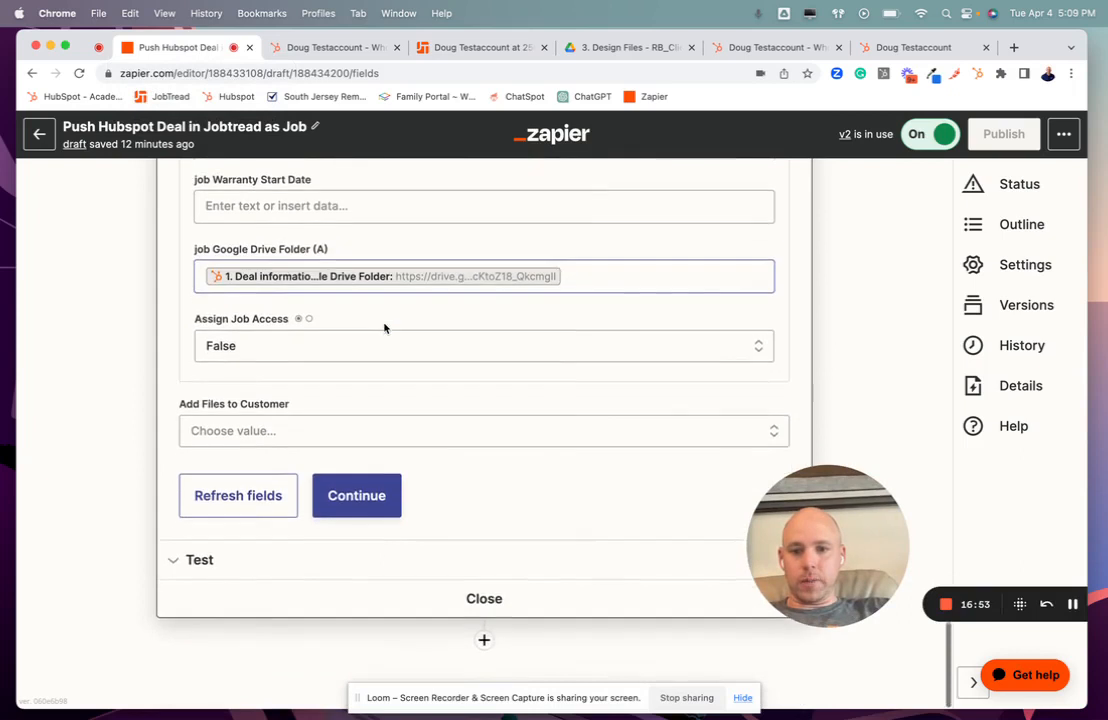
pyautogui.click(359, 505)
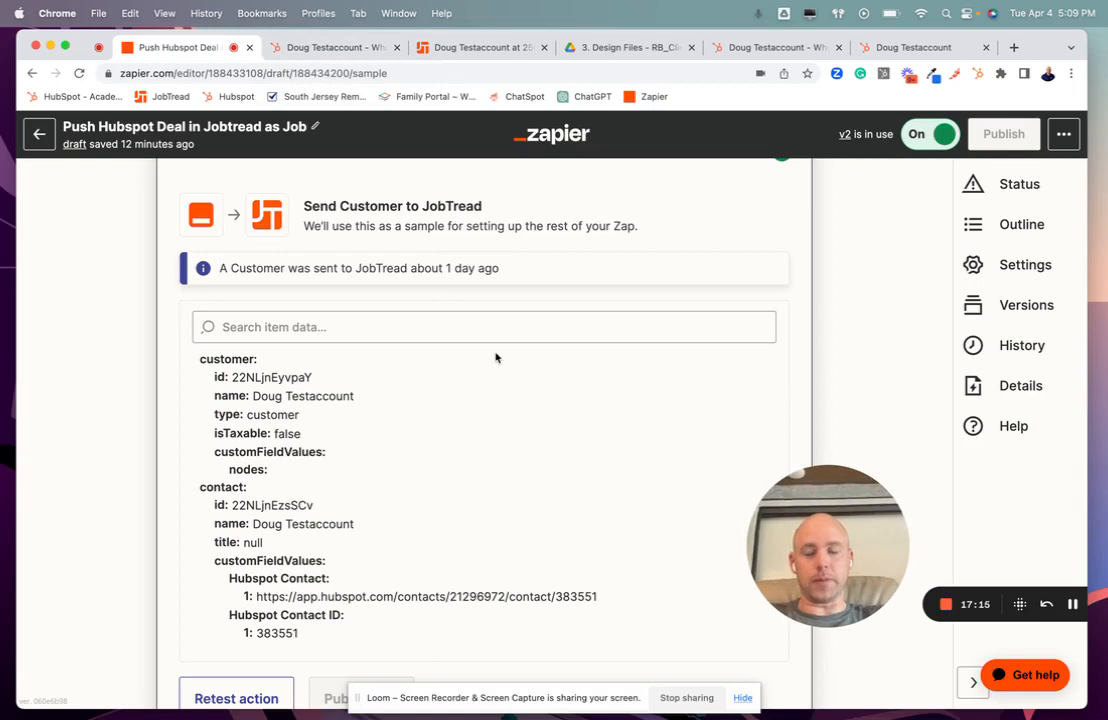
pyautogui.scroll(2, 495, 357)
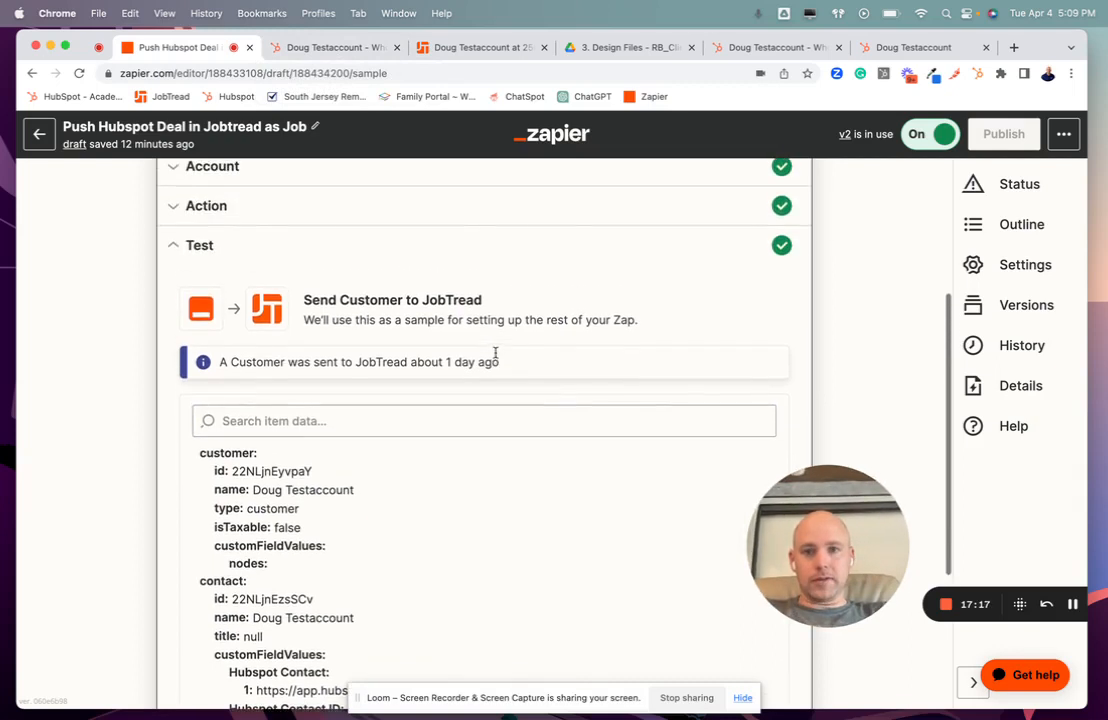
# Open the Create Client Folders in Drive from Hubspot Zap from the Hubspot folder of Zaps
pyautogui.click(655, 98)
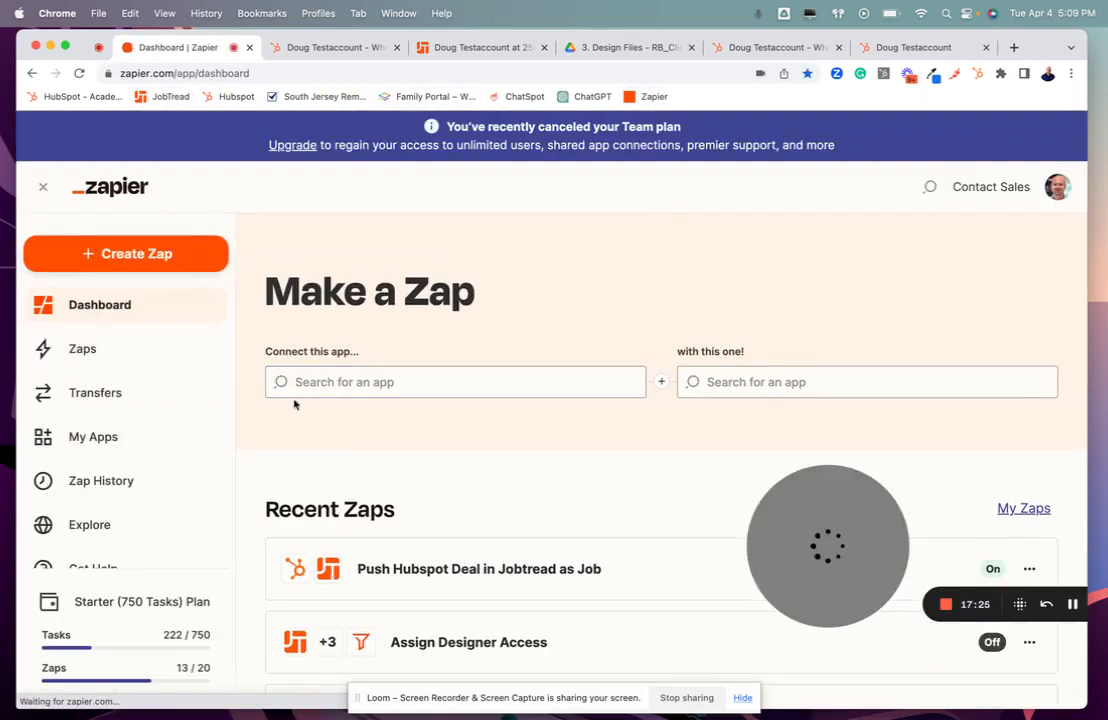
pyautogui.click(95, 351)
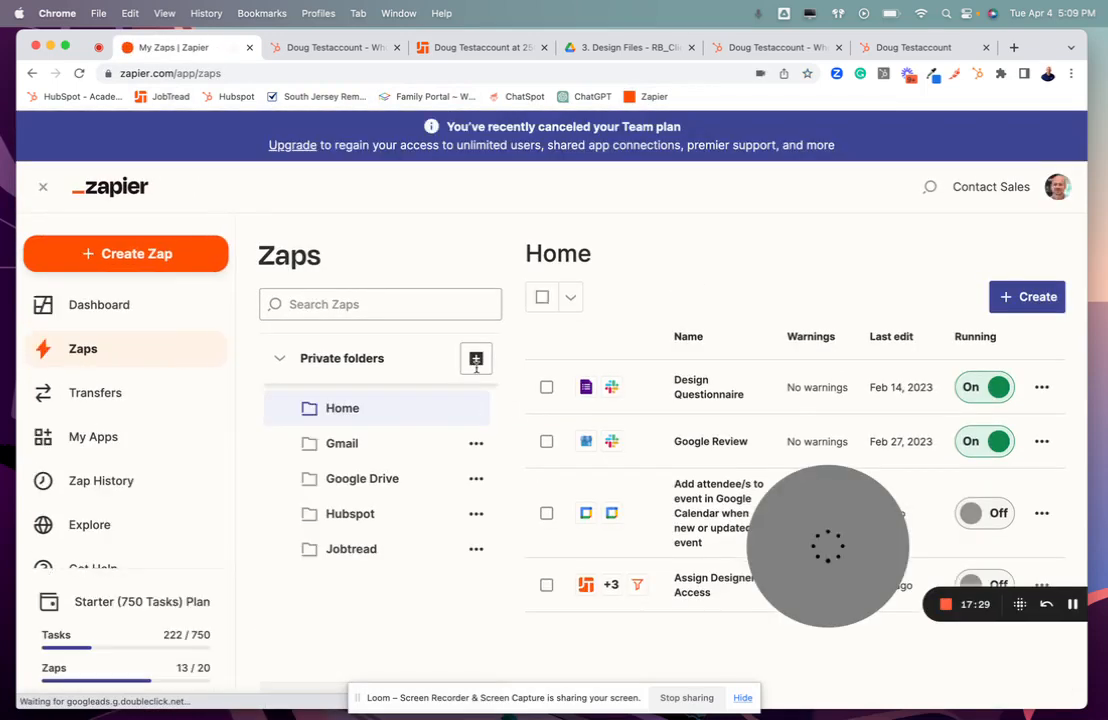
pyautogui.click(383, 474)
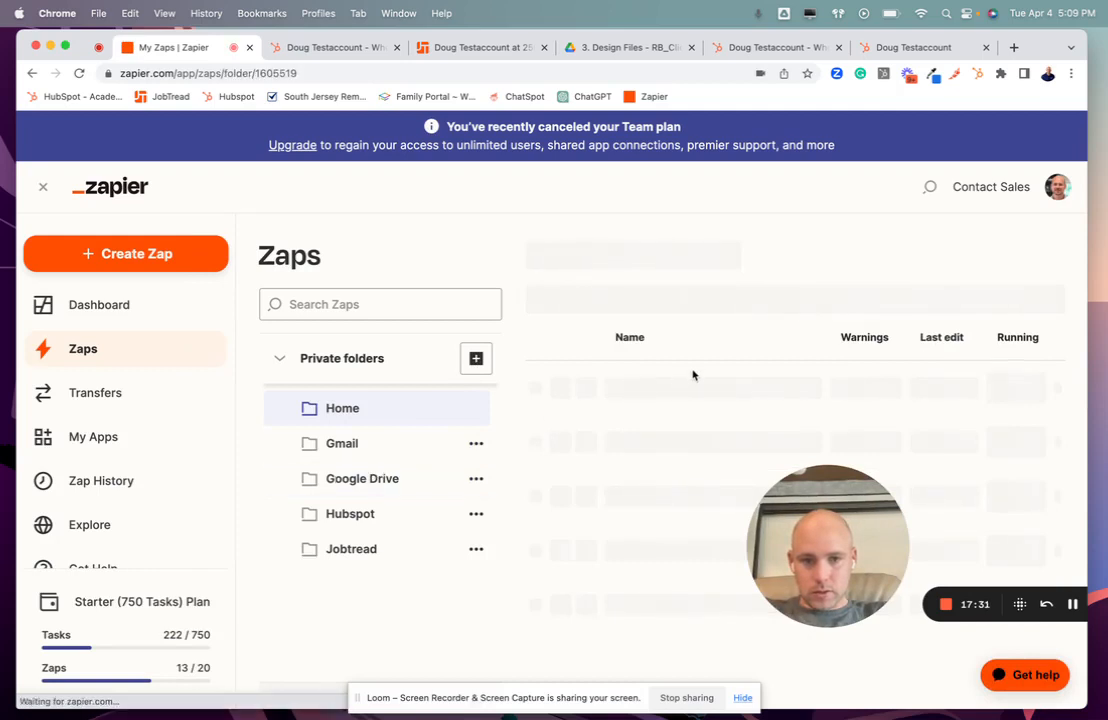
pyautogui.click(367, 530)
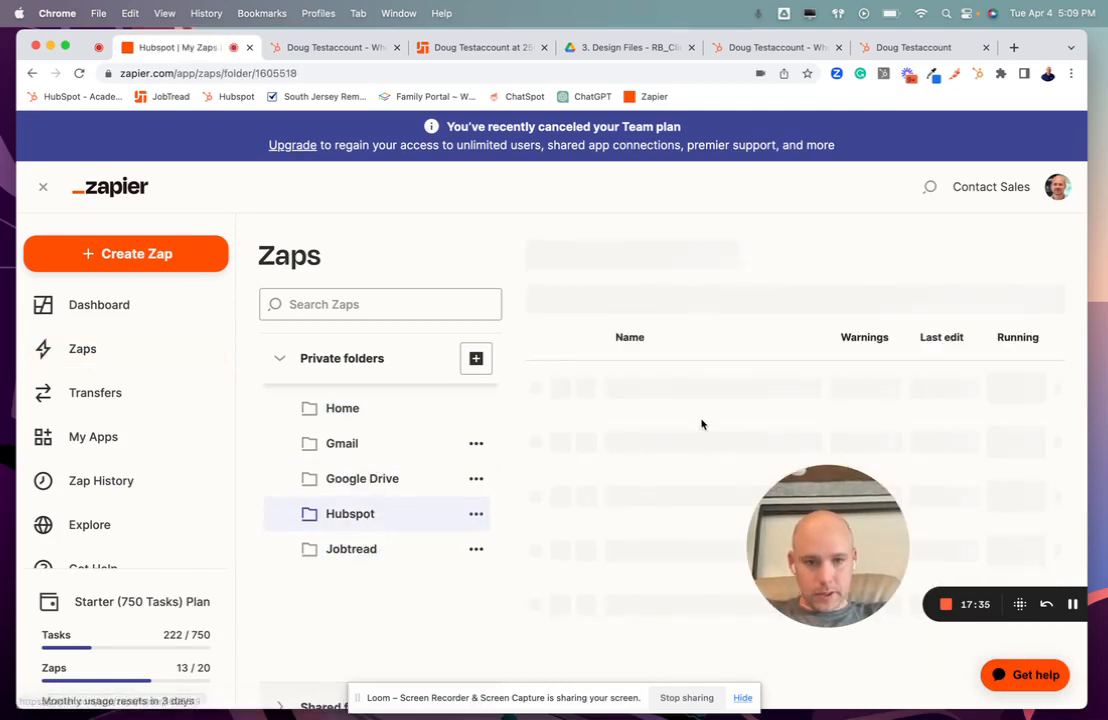
pyautogui.scroll(-2, 700, 425)
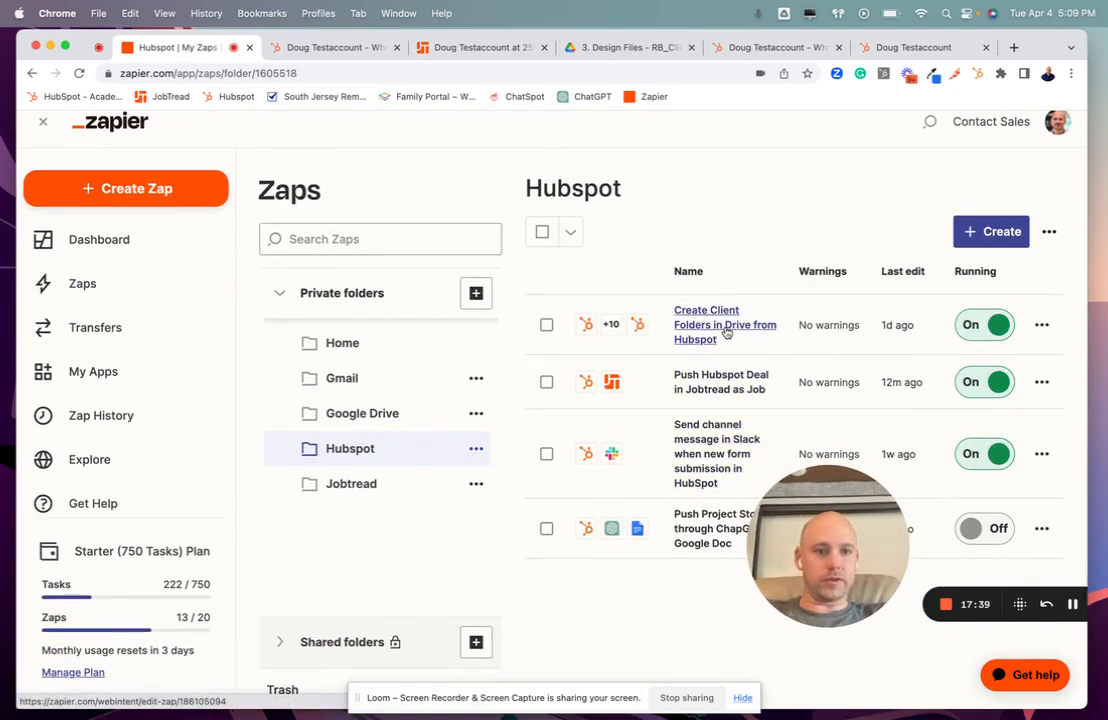
pyautogui.click(727, 333)
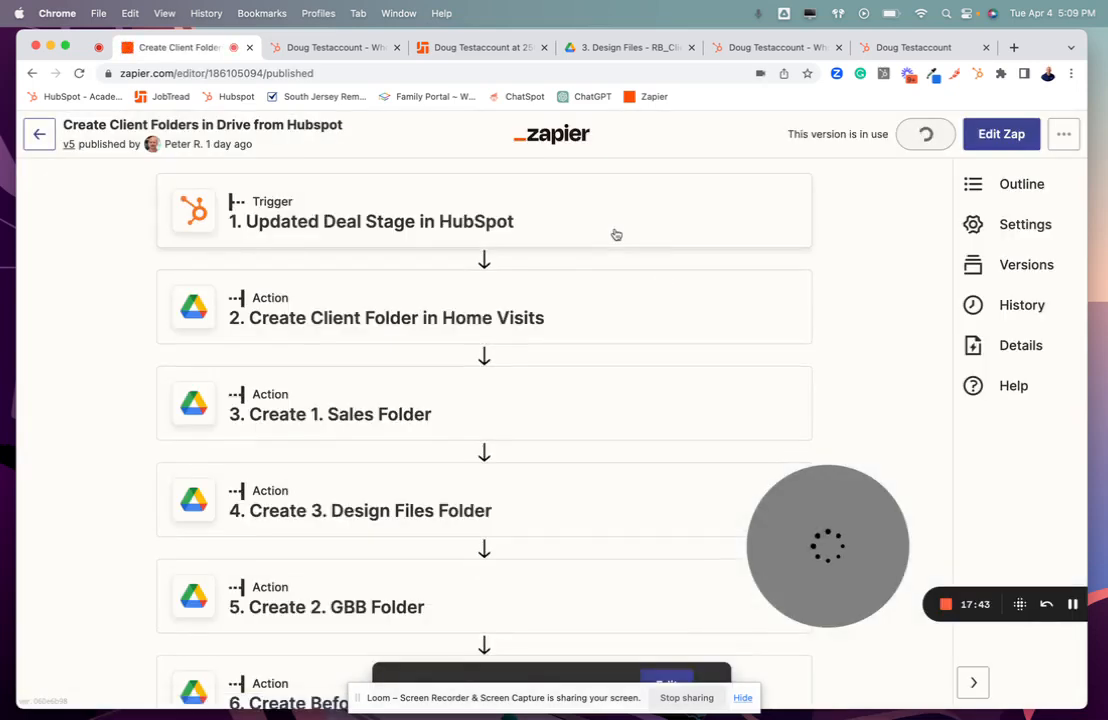
# Look through the Zap's full sequence, from the HubSpot deal stage trigger to the final Update Deal in HubSpot action
pyautogui.scroll(-2, 816, 277)
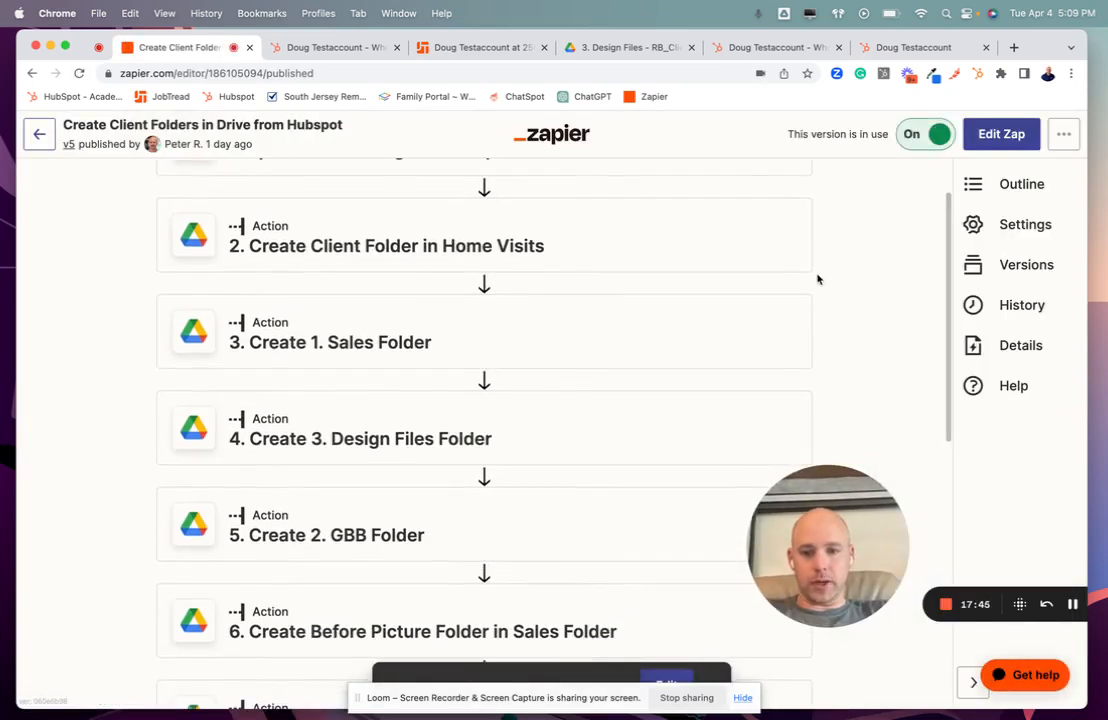
pyautogui.scroll(-10, 816, 279)
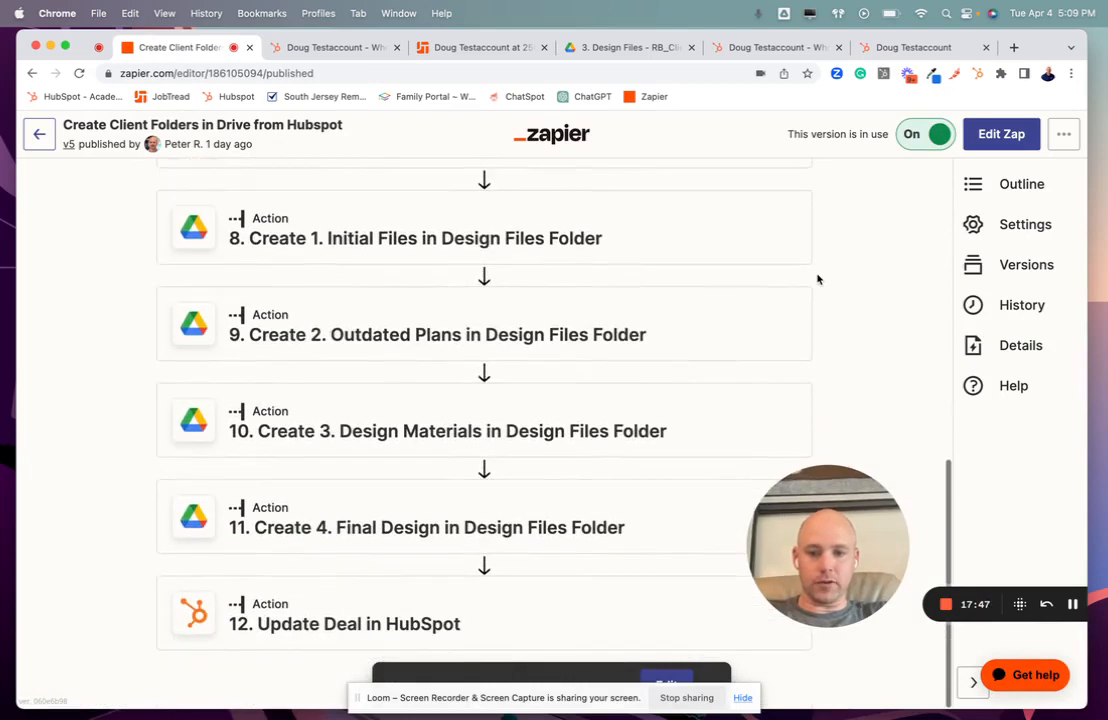
pyautogui.scroll(10, 818, 279)
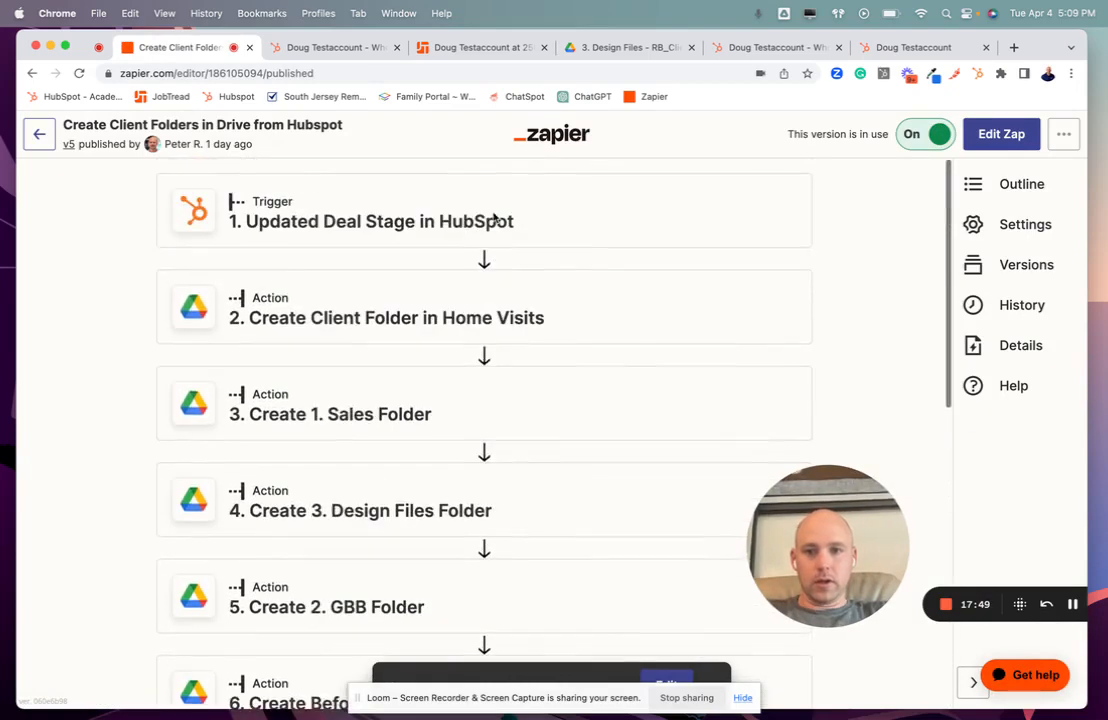
# Inspect the Updated Deal Stage trigger's details and highlight its Deal Stage value
pyautogui.click(396, 215)
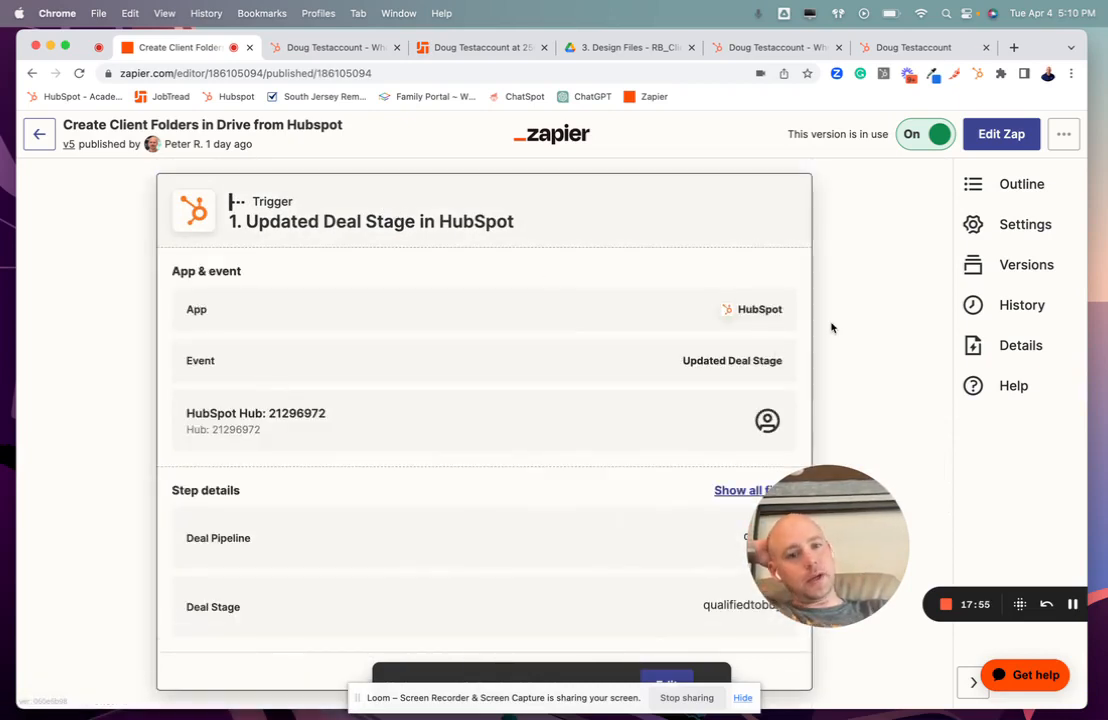
pyautogui.scroll(-4, 831, 326)
pyautogui.moveTo(783, 418); pyautogui.dragTo(702, 421)
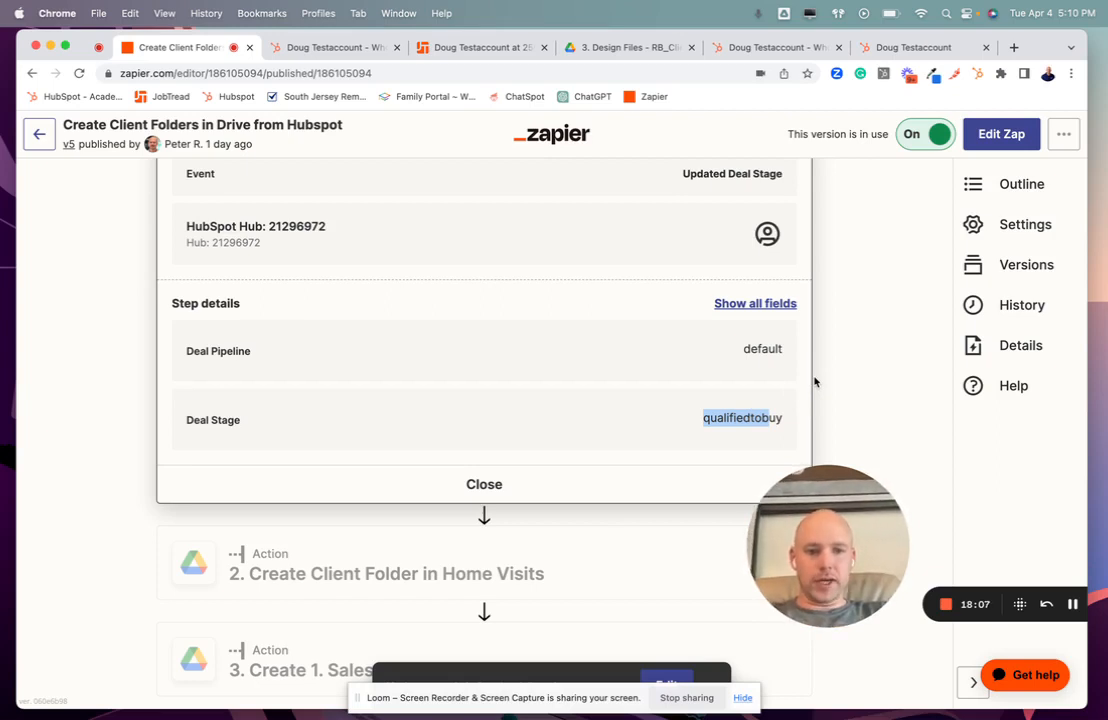
# Expand the Create Client Folder in Home Visits action and review the Drive folder actions that follow it
pyautogui.scroll(-5, 814, 382)
pyautogui.click(502, 215)
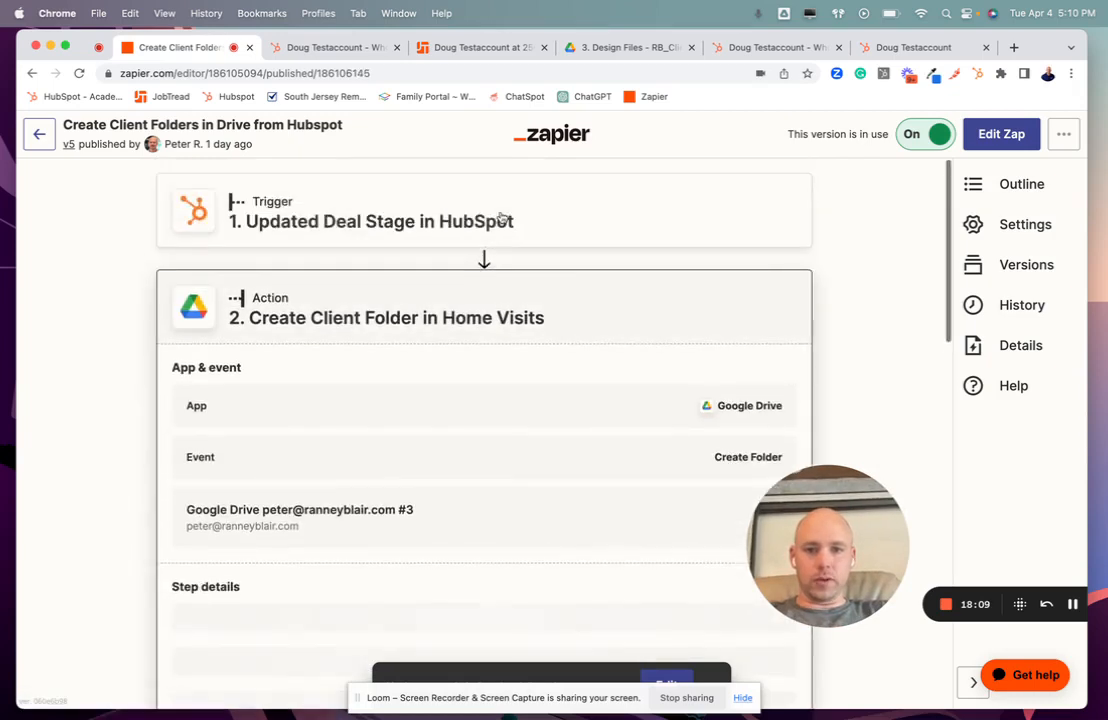
pyautogui.scroll(-10, 502, 217)
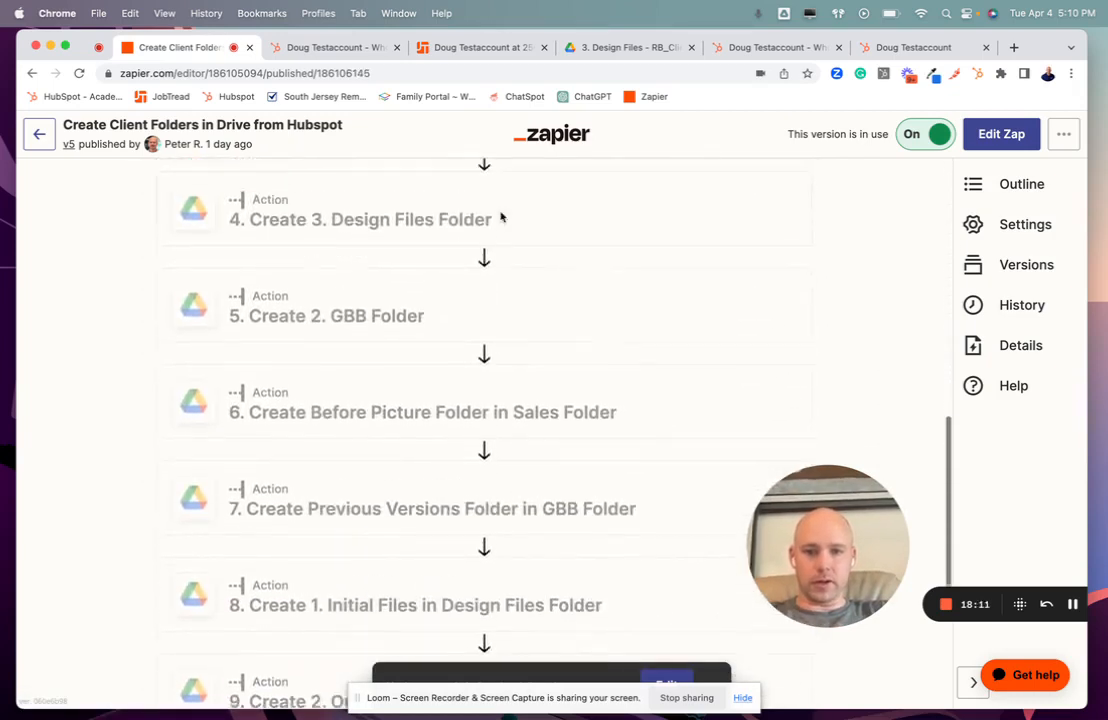
pyautogui.scroll(-2, 501, 217)
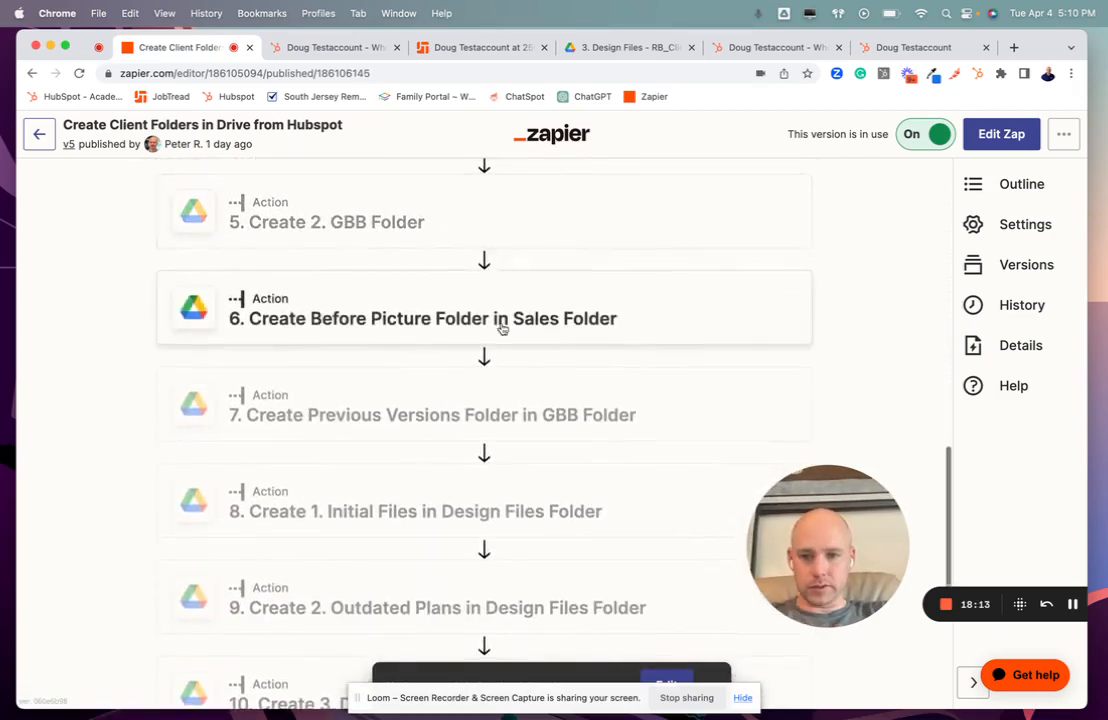
pyautogui.scroll(-3, 502, 329)
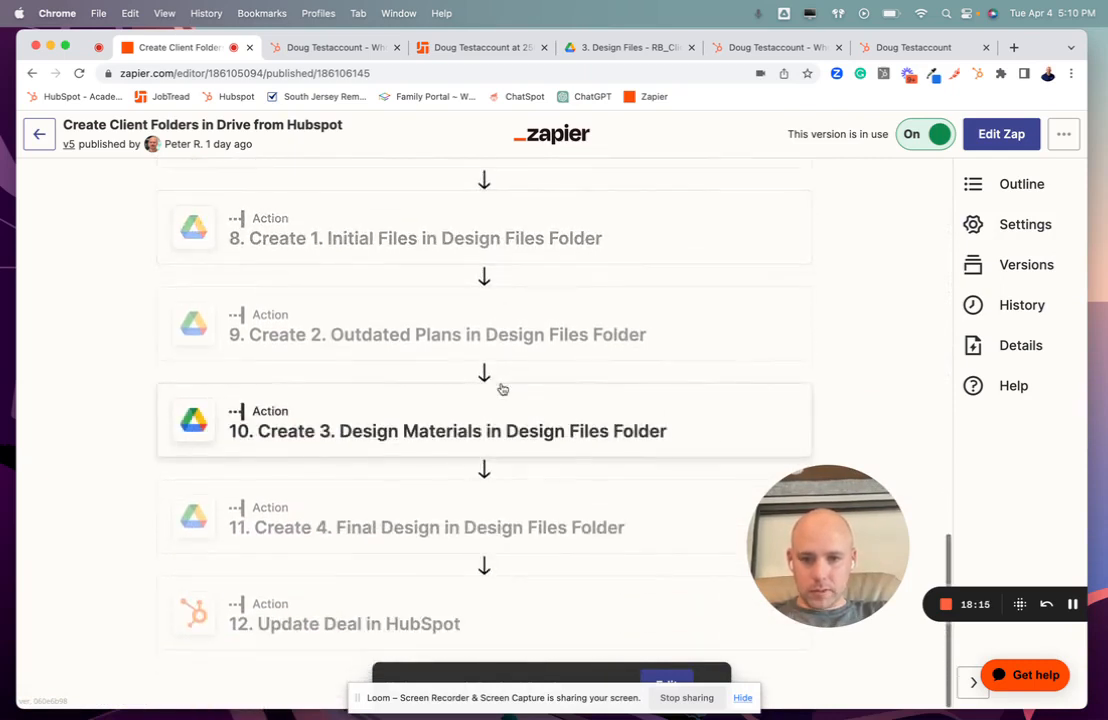
# Expand the Update Deal in HubSpot action and examine its Object ID and Google Drive Folder mappings
pyautogui.click(477, 600)
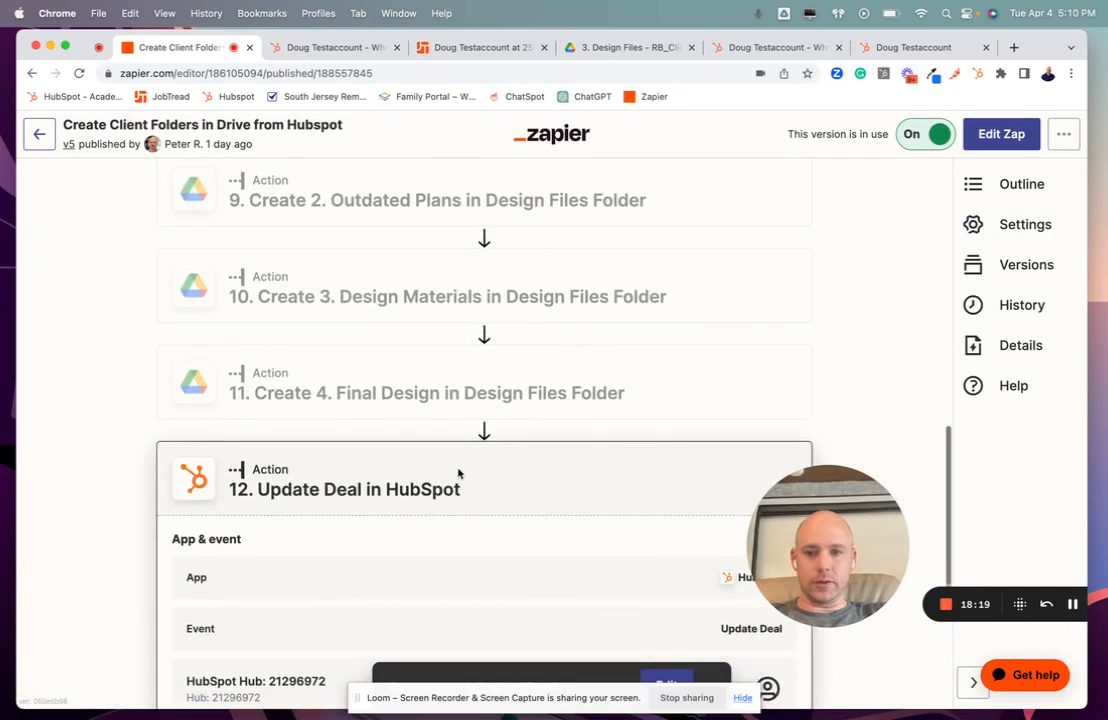
pyautogui.scroll(-3, 458, 472)
pyautogui.scroll(-1, 430, 335)
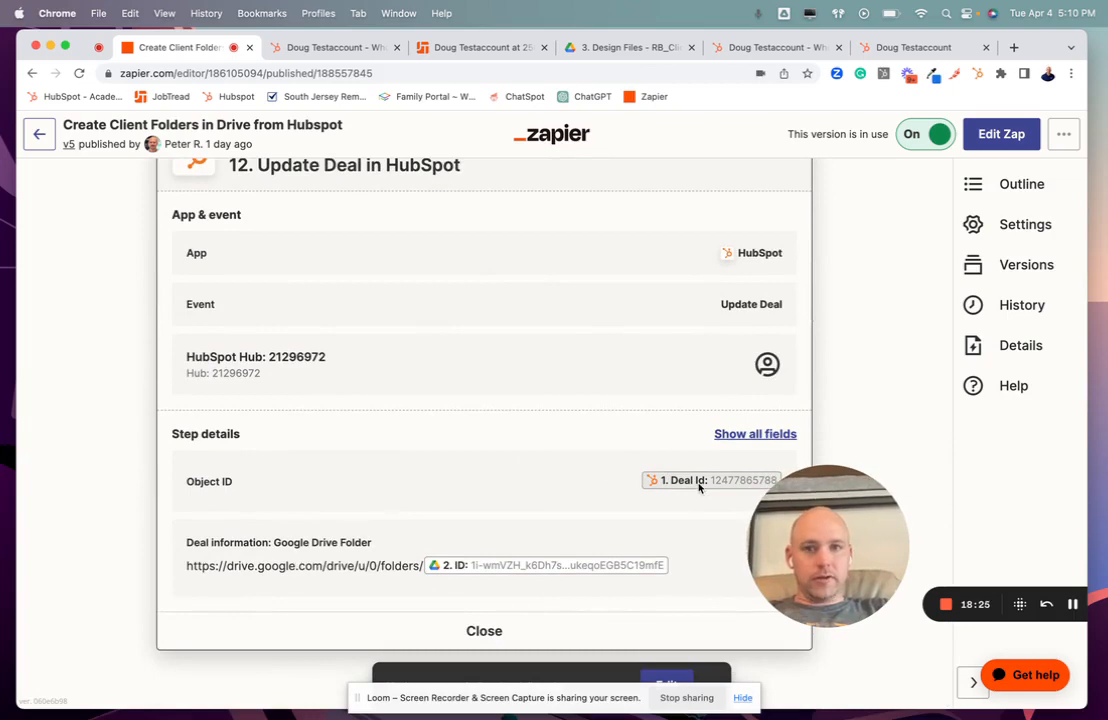
# Find the Record ID property on the HubSpot deal and highlight its value
pyautogui.click(320, 47)
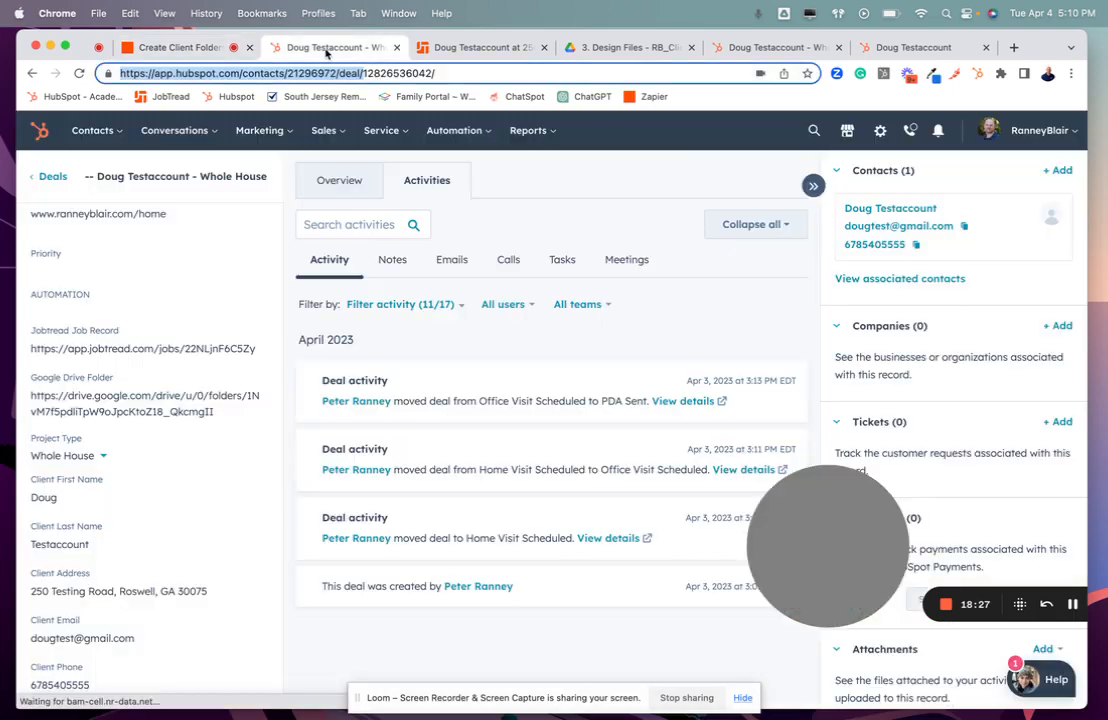
pyautogui.scroll(-5, 212, 470)
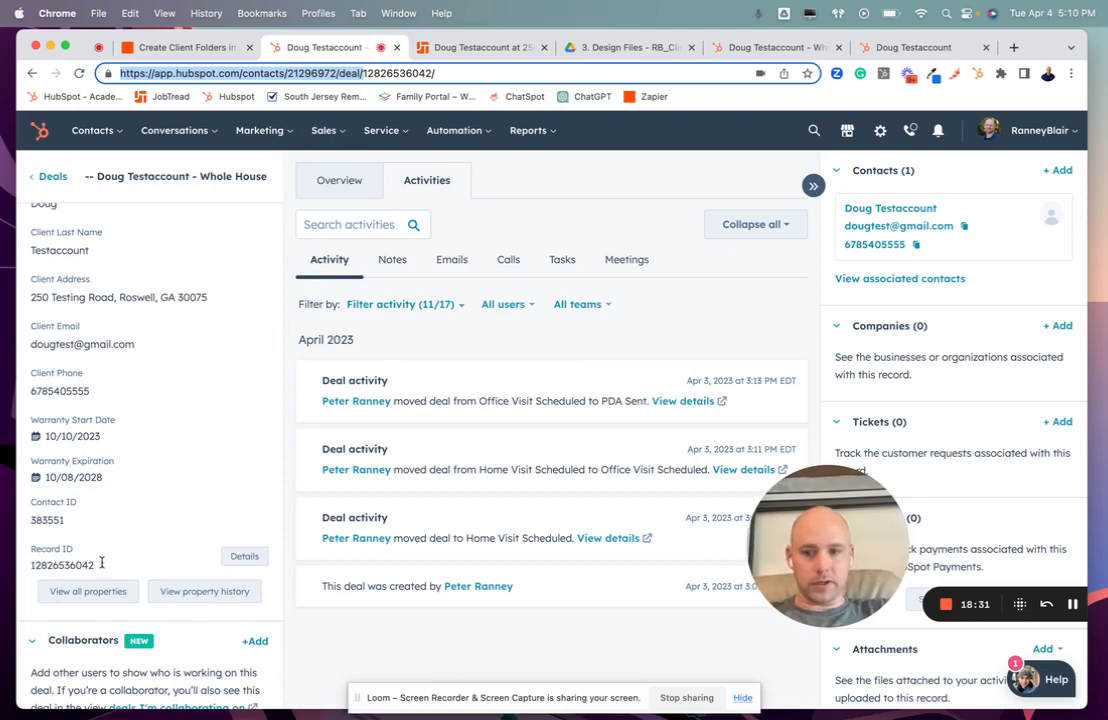
pyautogui.moveTo(93, 565); pyautogui.dragTo(28, 566)
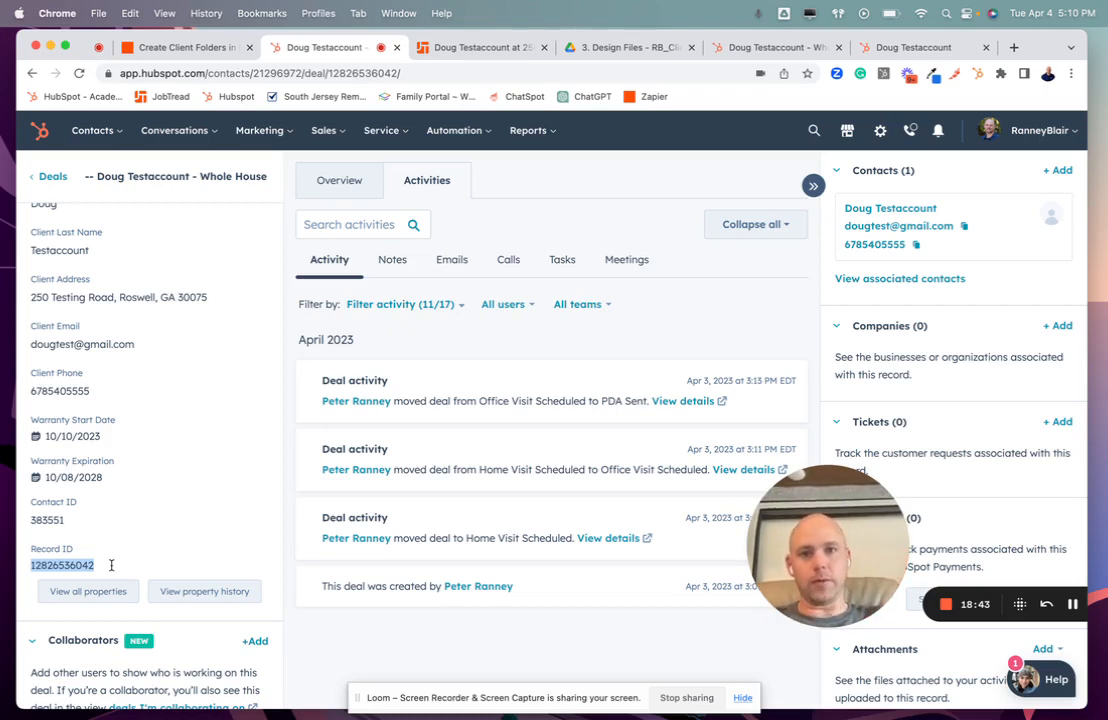
# Back in the Zap, highlight the Google Drive Folder mapping's URL prefix in the Update Deal action and review the Create Client Folder action supplying its ID
pyautogui.click(190, 48)
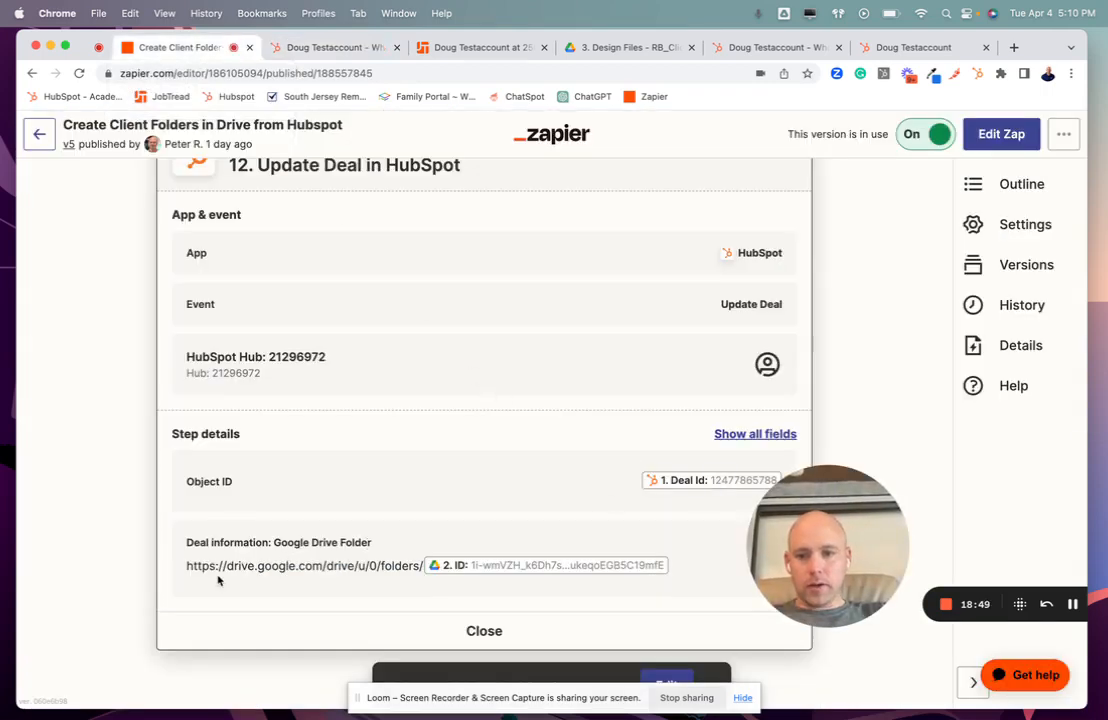
pyautogui.moveTo(187, 565); pyautogui.dragTo(418, 576)
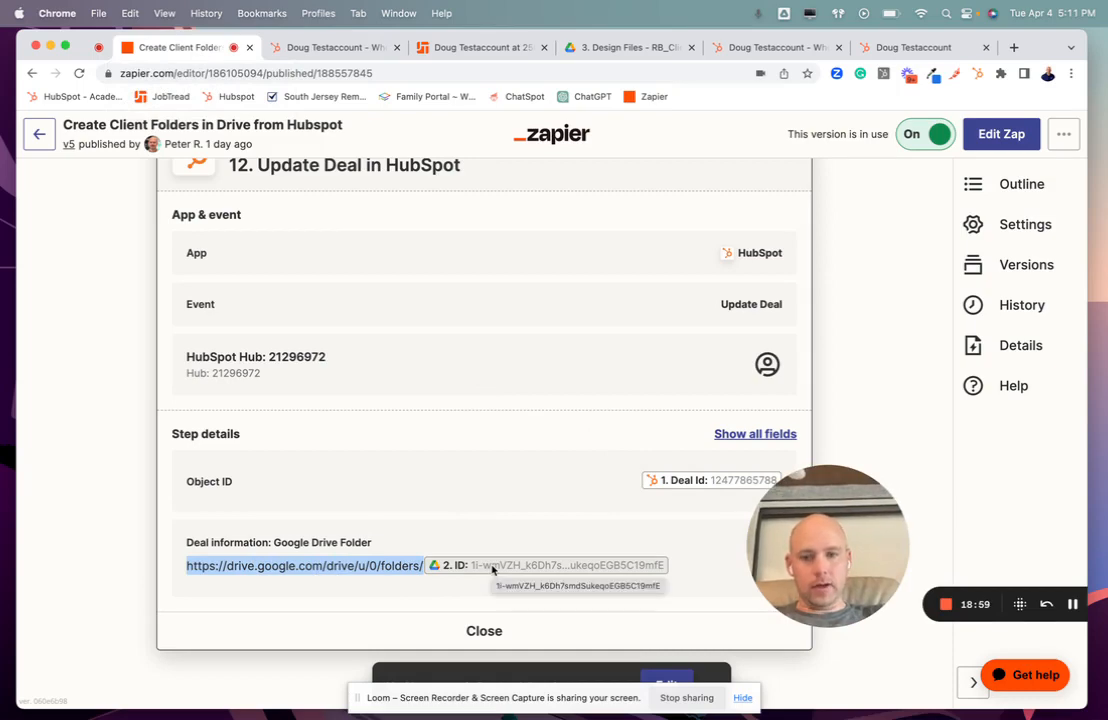
pyautogui.press('Escape')
pyautogui.scroll(10, 492, 569)
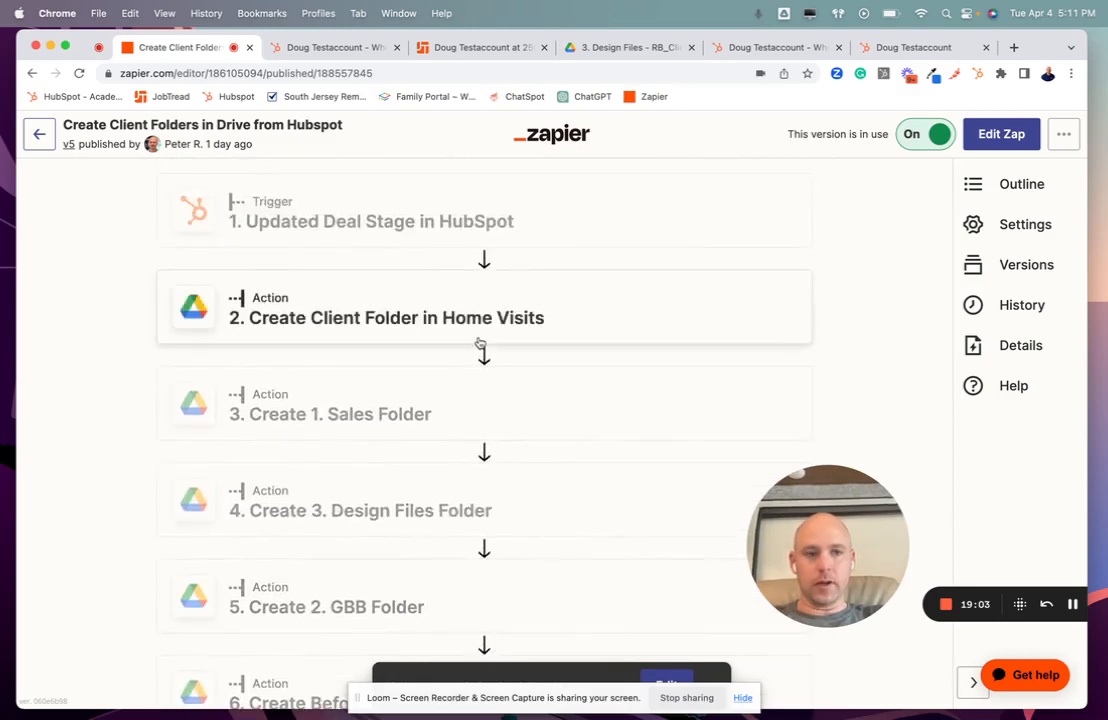
pyautogui.scroll(-10, 480, 342)
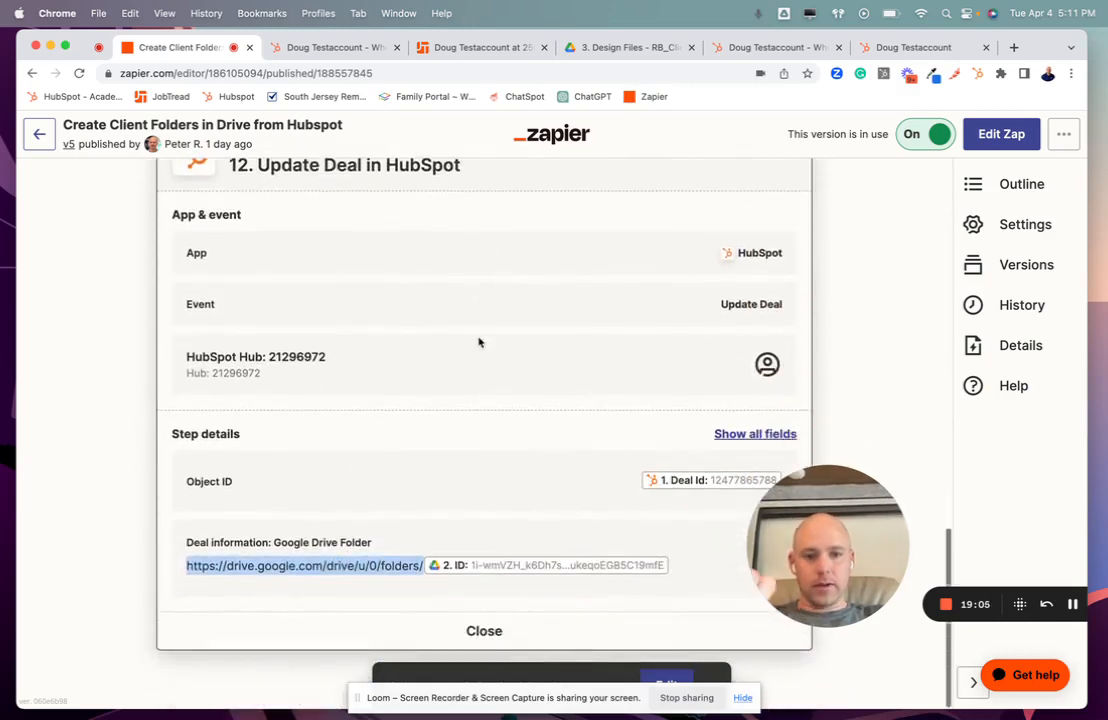
# Switch to the test job in JobTread and view its HubSpot deal and Google Drive Folder fields
pyautogui.click(458, 47)
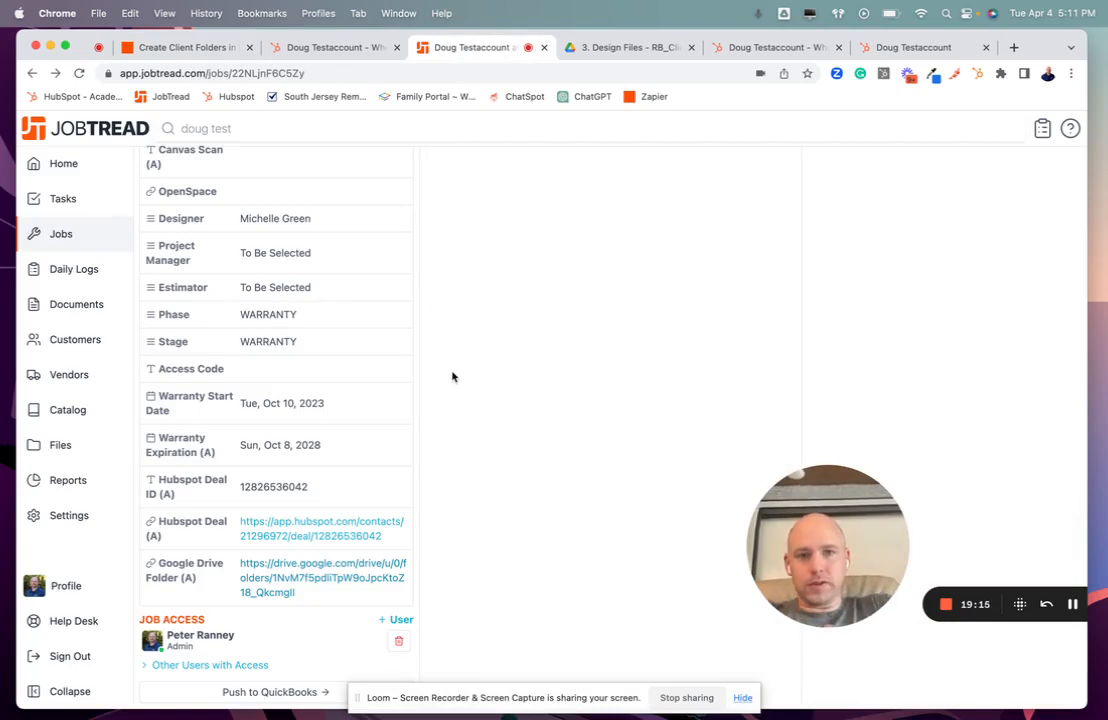
pyautogui.moveTo(814, 556); pyautogui.dragTo(604, 428)
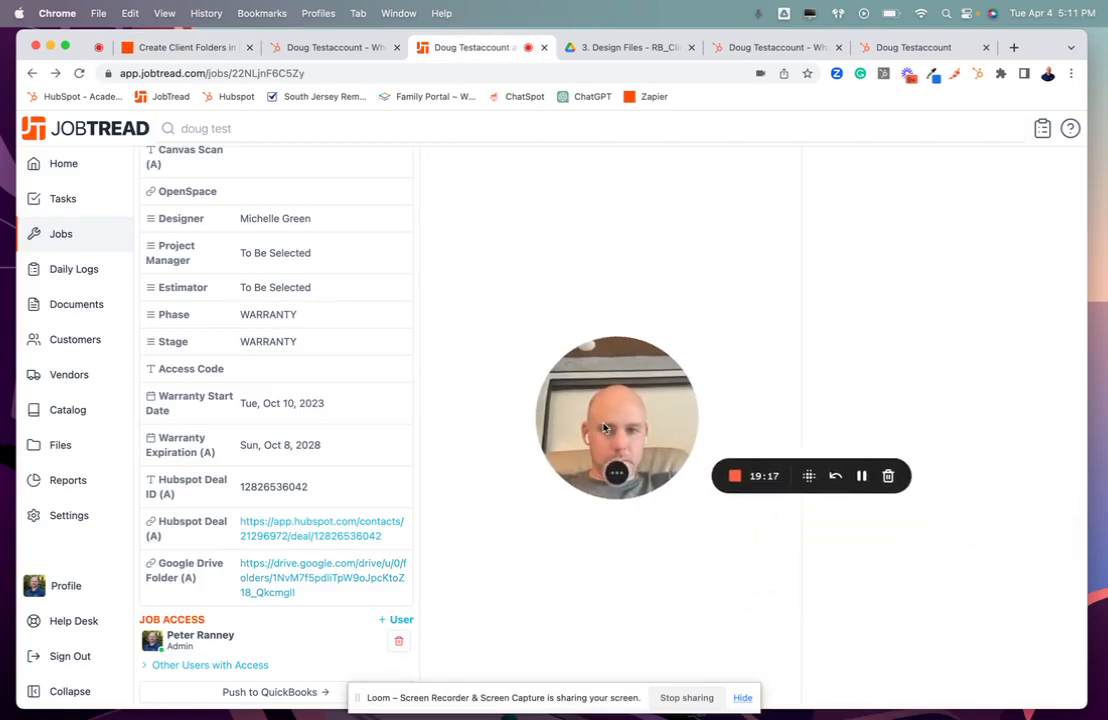